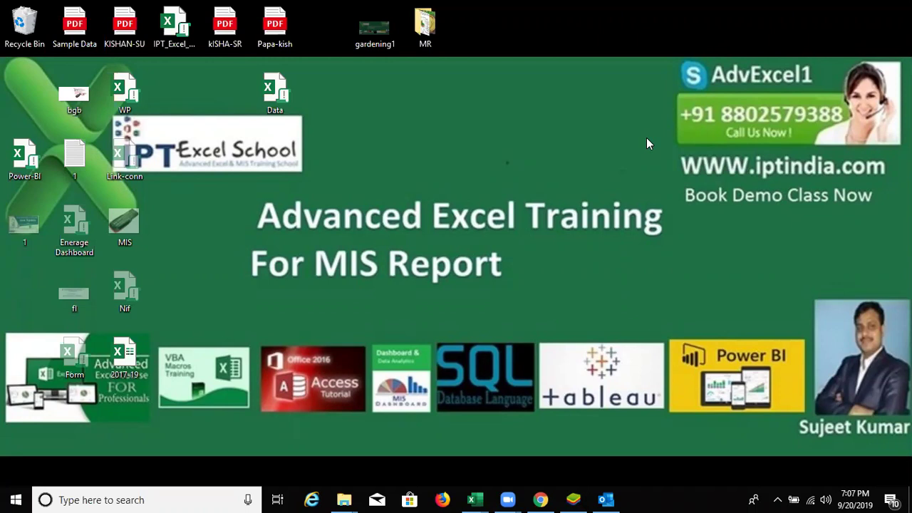
Step: Refresh the desktop and briefly select, then deselect, the Data and Power-BI files
{"action": "right_click", "coordinate": [525, 155]}
{"action": "left_click", "coordinate": [555, 195]}
{"action": "left_click_drag", "start_coordinate": [217, 57], "coordinate": [335, 149]}
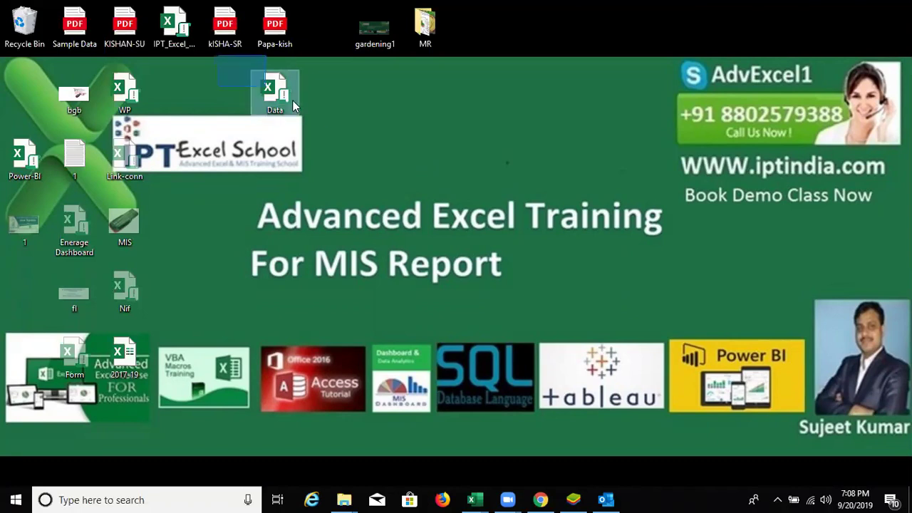
{"action": "left_click", "coordinate": [349, 156]}
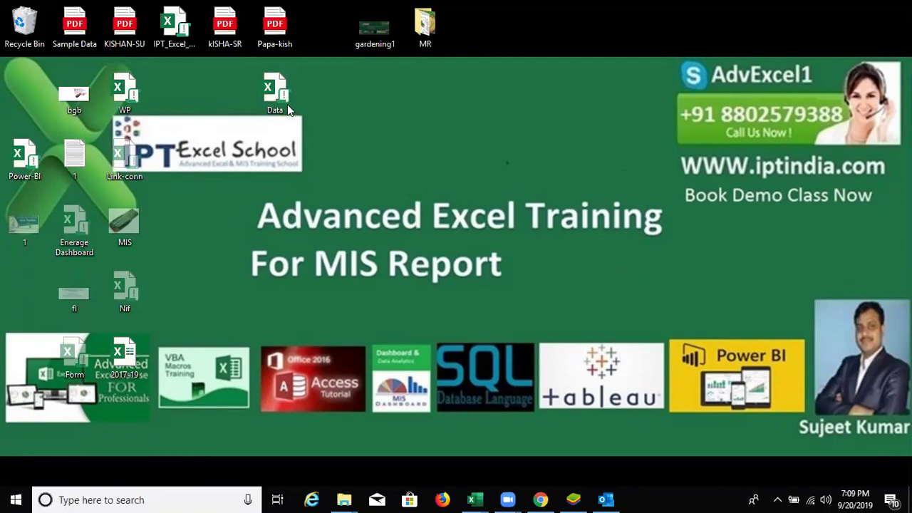
{"action": "mouse_move", "coordinate": [282, 100]}
{"action": "left_click", "coordinate": [40, 173]}
{"action": "left_click", "coordinate": [276, 204]}
Step: In the Data file's Properties details, set Title 'Pivot Table Example Data' and Subject 'Sample Data'
{"action": "right_click", "coordinate": [283, 103]}
{"action": "left_click", "coordinate": [341, 339]}
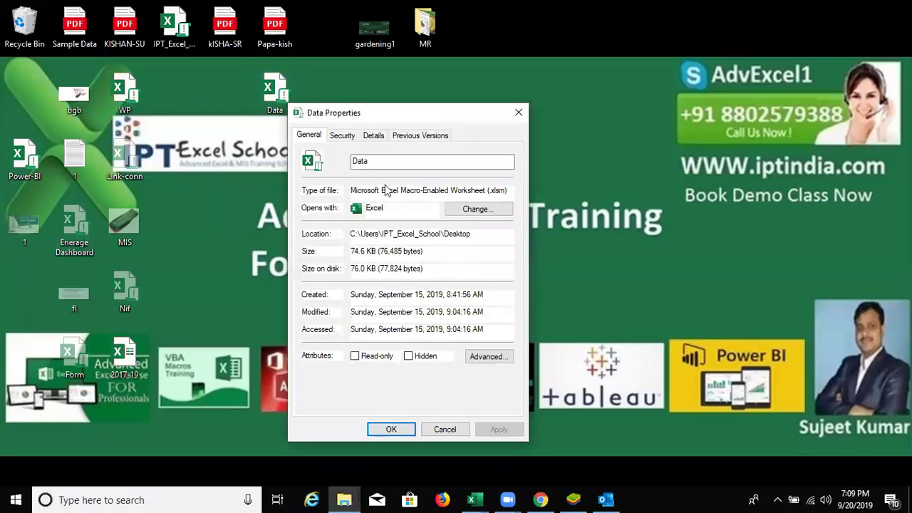
{"action": "left_click", "coordinate": [368, 139]}
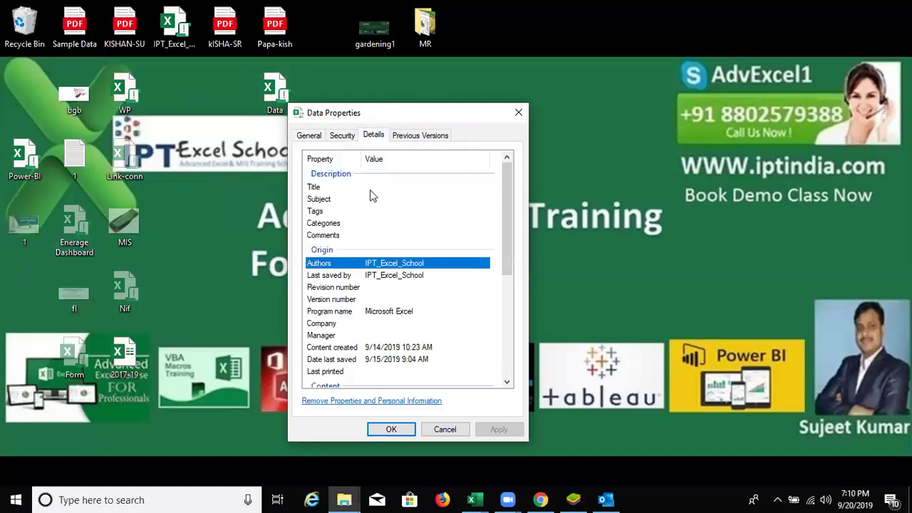
{"action": "left_click", "coordinate": [374, 185]}
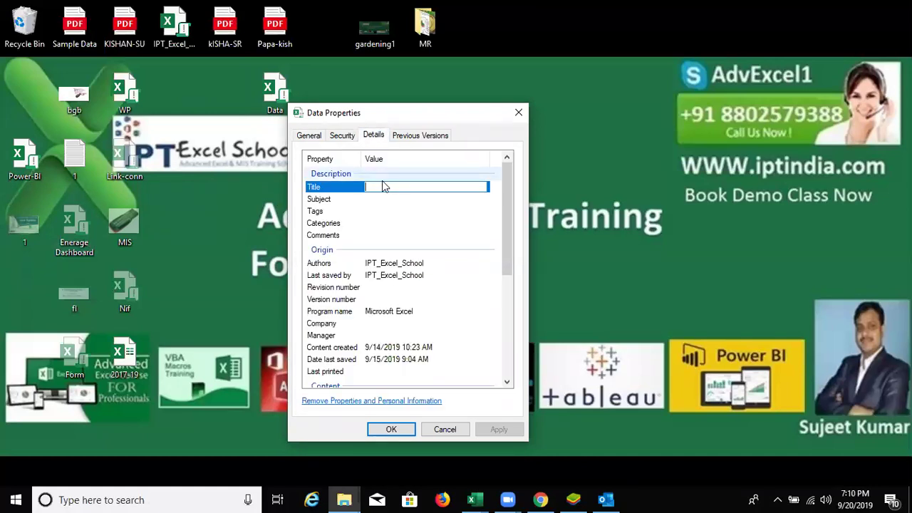
{"action": "type", "text": "Pivot "}
{"action": "type", "text": "Table Example Data"}
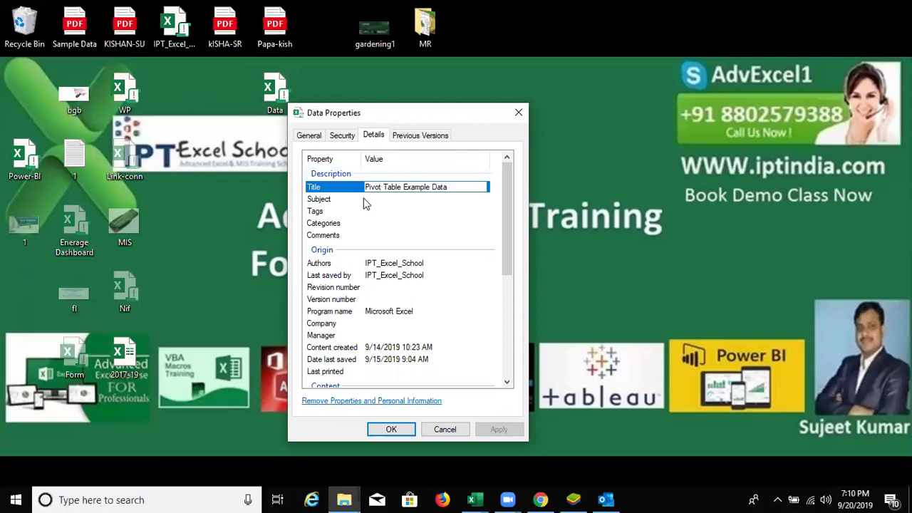
{"action": "left_click", "coordinate": [364, 199]}
{"action": "type", "text": "Sample Data"}
Step: Add the tags Summary, Report and Link, then apply and close the properties
{"action": "left_click", "coordinate": [394, 211]}
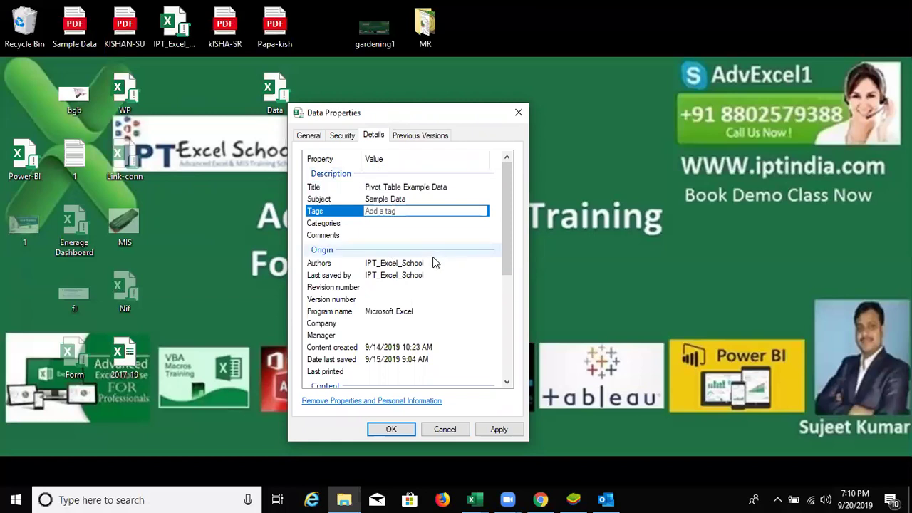
{"action": "type", "text": "Suum"}
{"action": "key", "text": "BackSpace"}
{"action": "key", "text": "BackSpace"}
{"action": "type", "text": "mmar"}
{"action": "type", "text": "y"}
{"action": "type", "text": ";"}
{"action": "type", "text": "Report;"}
{"action": "type", "text": ";"}
{"action": "type", "text": "Link;"}
{"action": "left_click", "coordinate": [498, 429]}
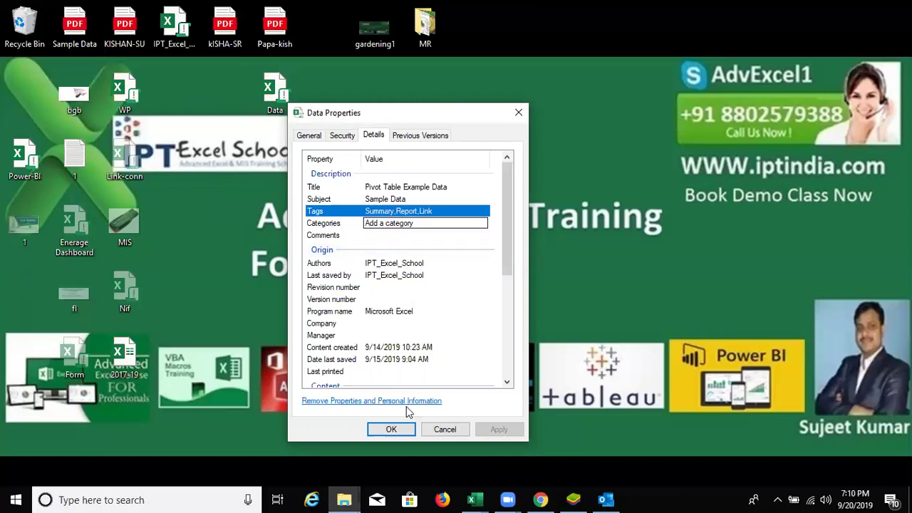
{"action": "left_click", "coordinate": [403, 432]}
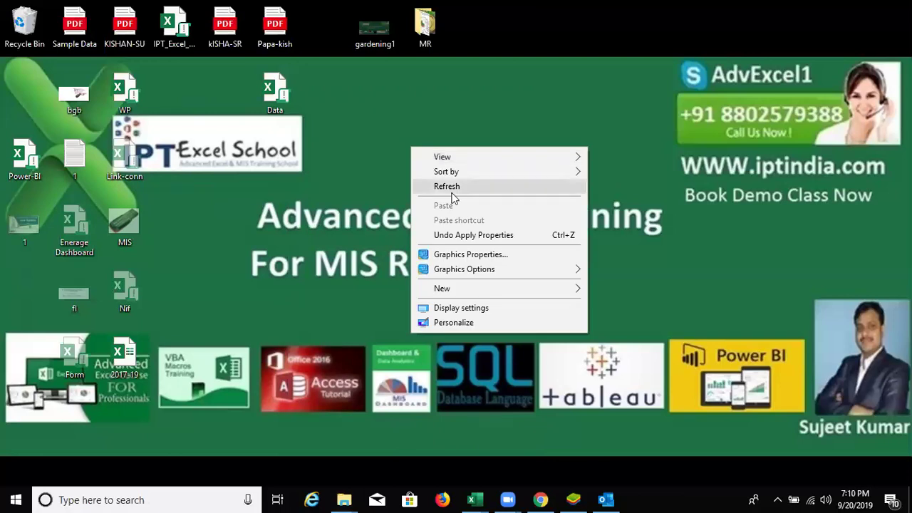
Step: Refresh the desktop to show Data's new title and subject, then bring up File Explorer on Documents
{"action": "left_click", "coordinate": [447, 186]}
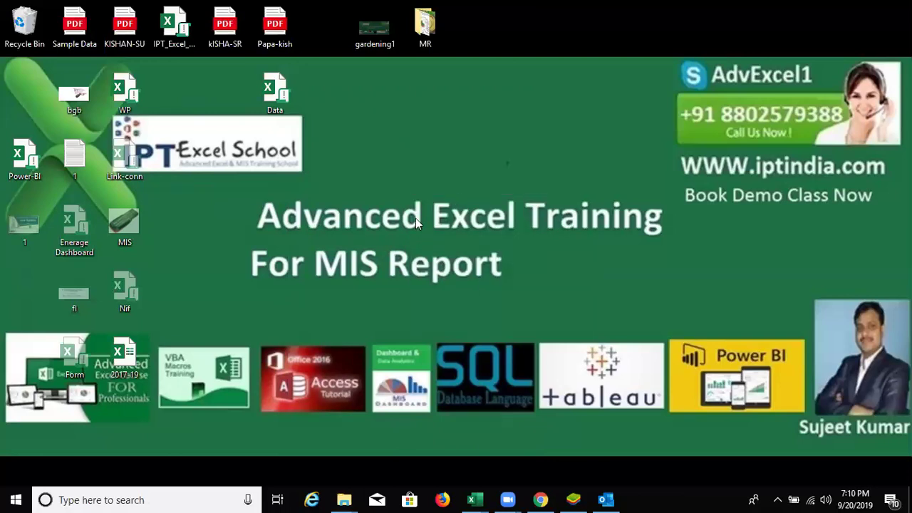
{"action": "right_click", "coordinate": [349, 148]}
{"action": "left_click", "coordinate": [377, 179]}
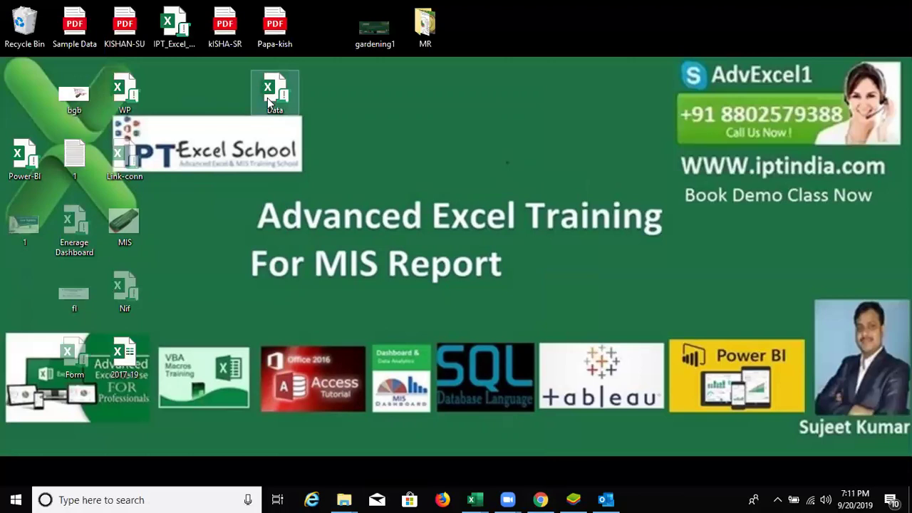
{"action": "mouse_move", "coordinate": [269, 103]}
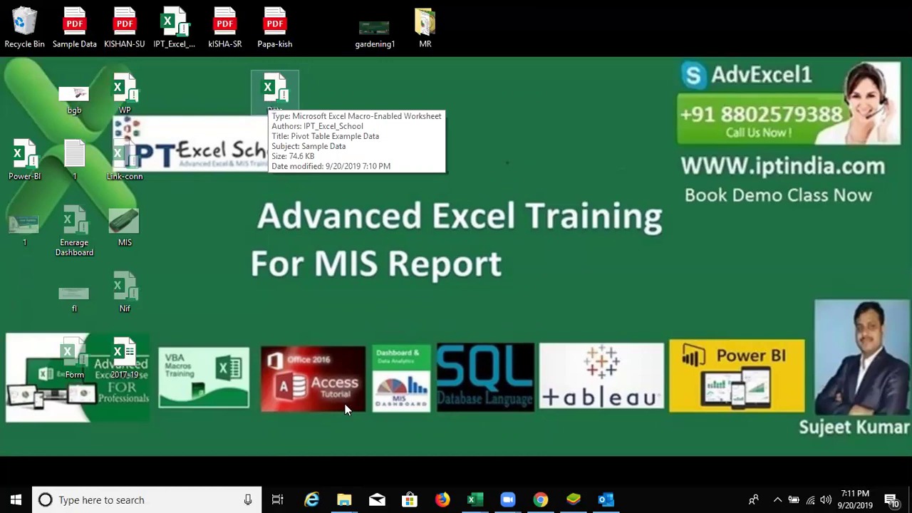
{"action": "mouse_move", "coordinate": [340, 499]}
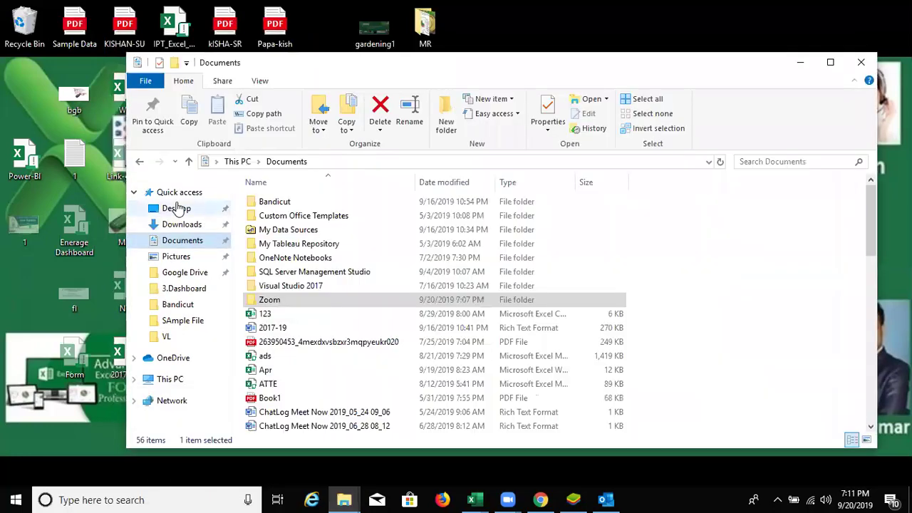
Step: Search the Desktop folder for 'report', review the three workbooks found, and close File Explorer
{"action": "left_click", "coordinate": [177, 210]}
{"action": "left_click", "coordinate": [762, 162]}
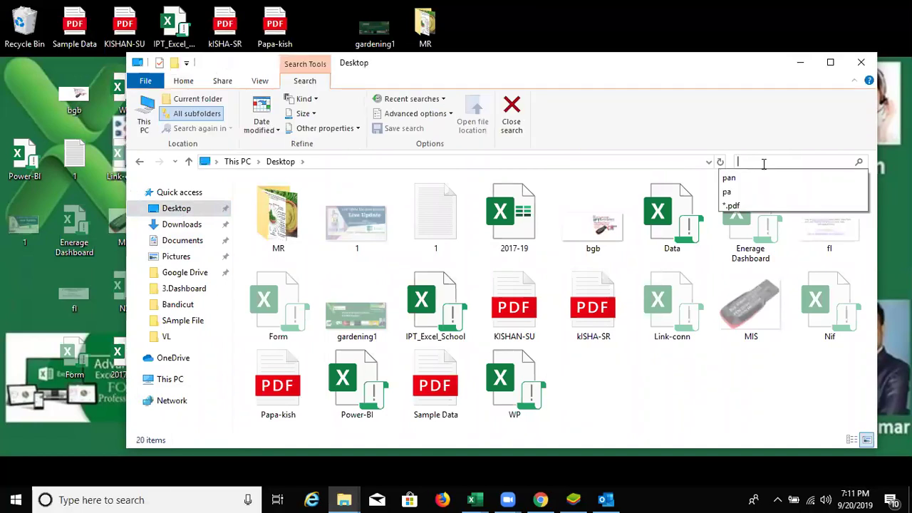
{"action": "type", "text": "report"}
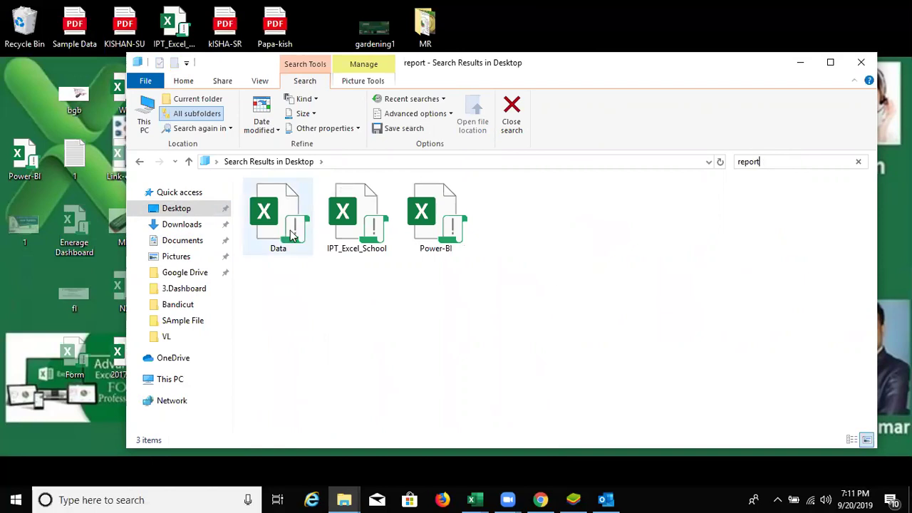
{"action": "mouse_move", "coordinate": [291, 236]}
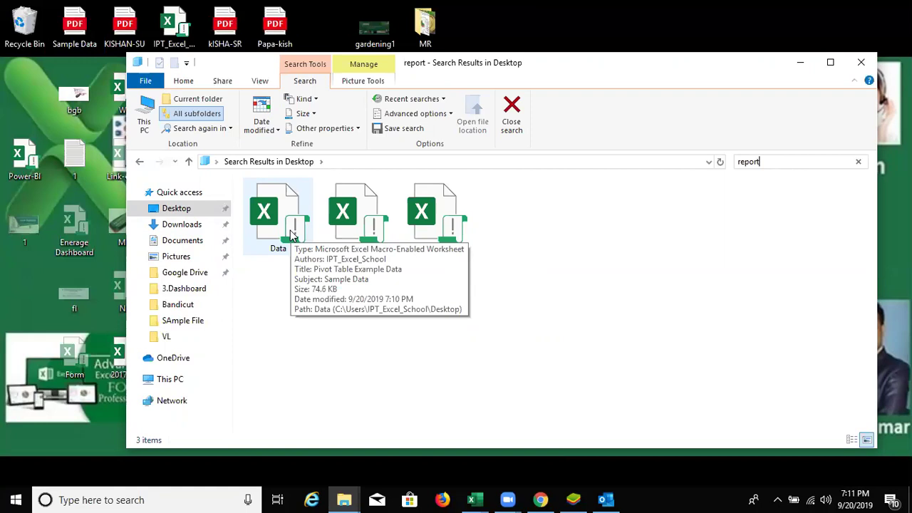
{"action": "left_click", "coordinate": [860, 63]}
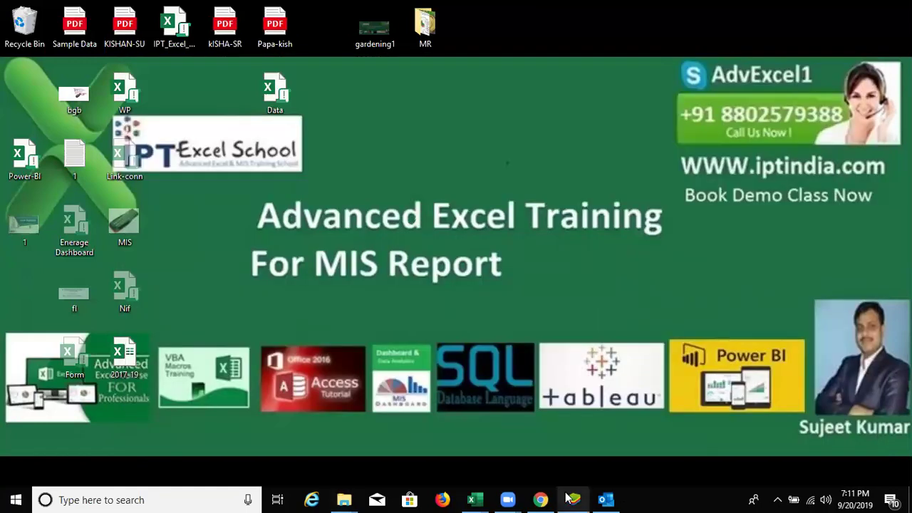
Step: Refresh the desktop twice, then return to Excel's Visual Basic editor showing Module2
{"action": "right_click", "coordinate": [298, 161]}
{"action": "left_click", "coordinate": [348, 198]}
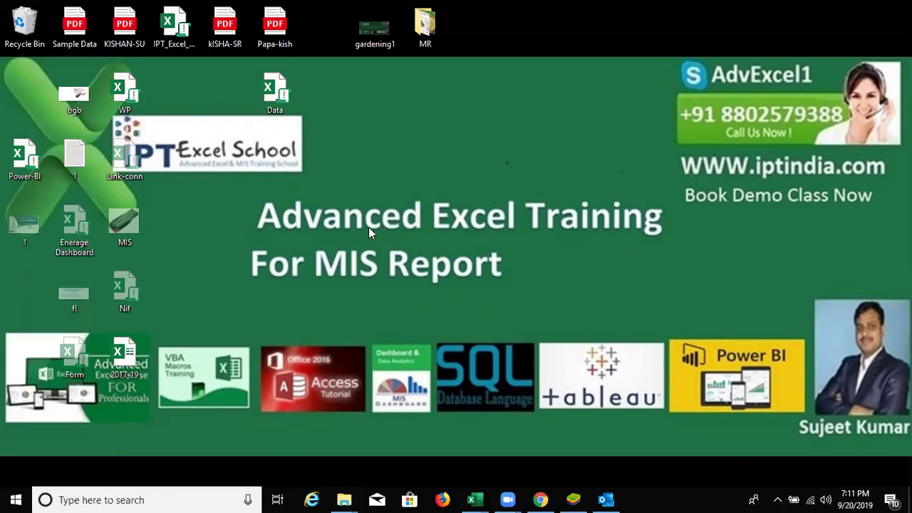
{"action": "right_click", "coordinate": [302, 196]}
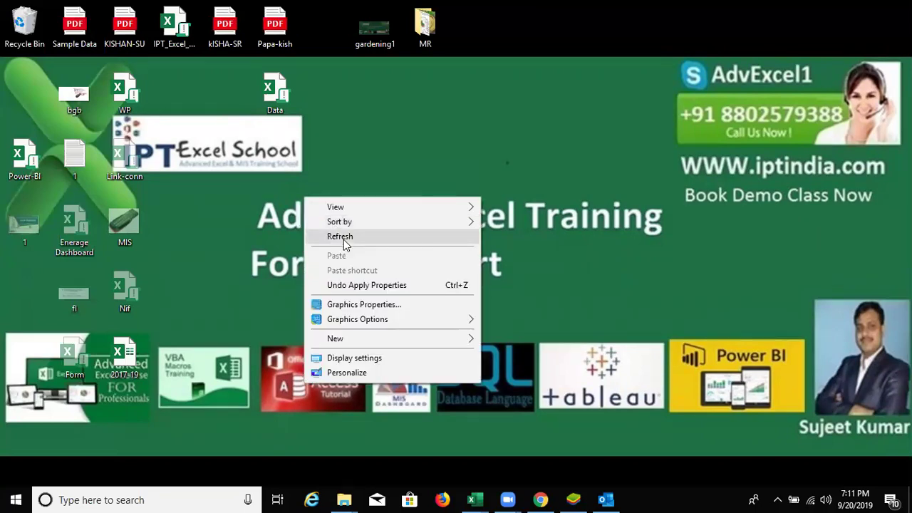
{"action": "left_click", "coordinate": [345, 240]}
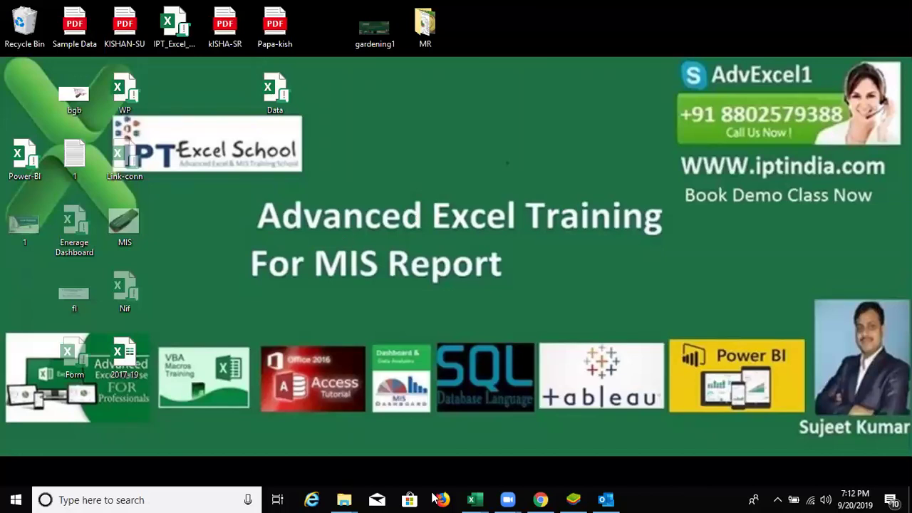
{"action": "mouse_move", "coordinate": [470, 495]}
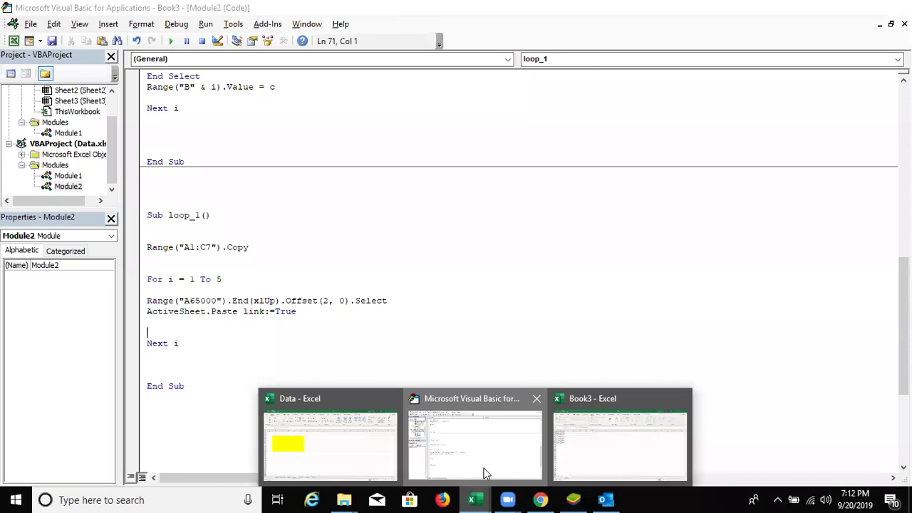
Step: Close Data.xlsm with Don't Save and maximize the remaining Book3 window
{"action": "left_click", "coordinate": [482, 473]}
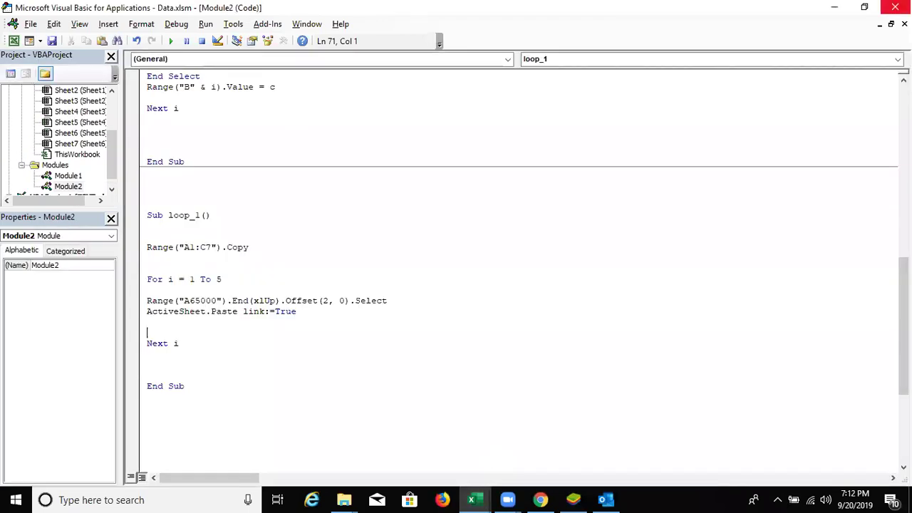
{"action": "key", "text": "alt+F11"}
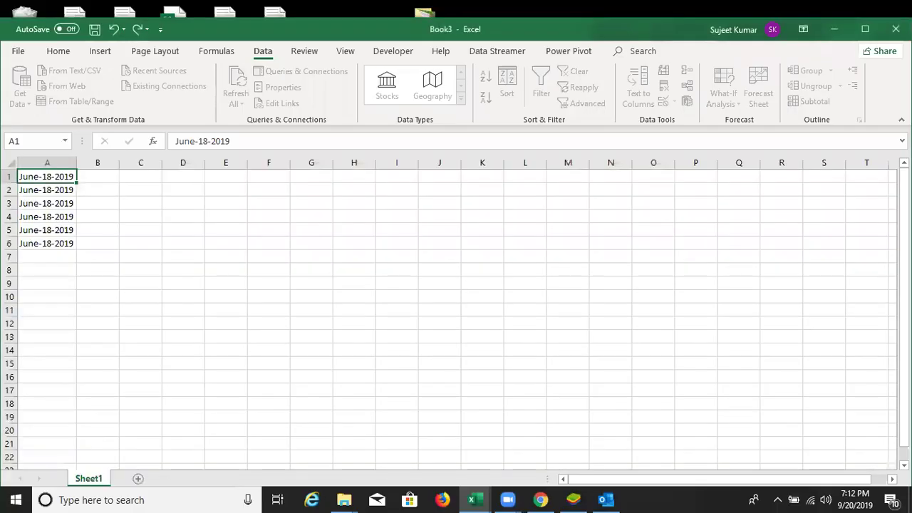
{"action": "left_click", "coordinate": [481, 498]}
{"action": "left_click", "coordinate": [371, 438]}
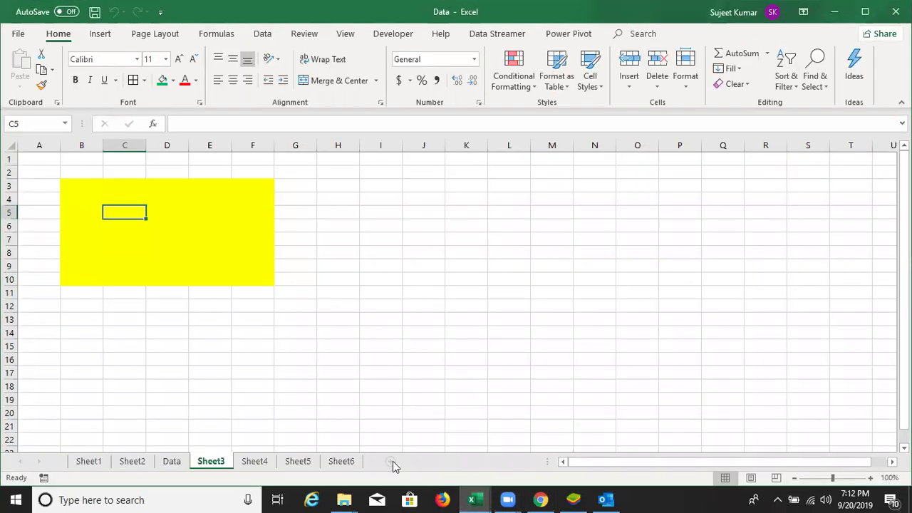
{"action": "left_click", "coordinate": [151, 463], "text": "ctrl"}
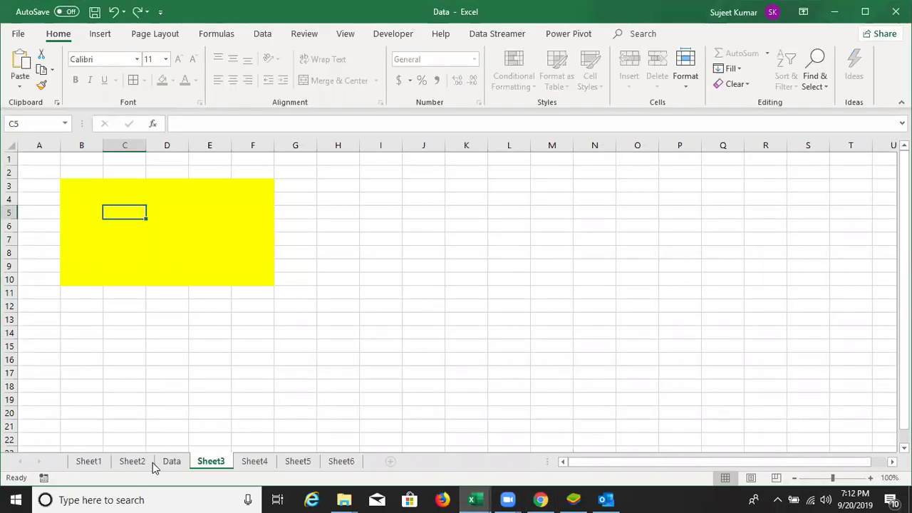
{"action": "left_click", "coordinate": [895, 12]}
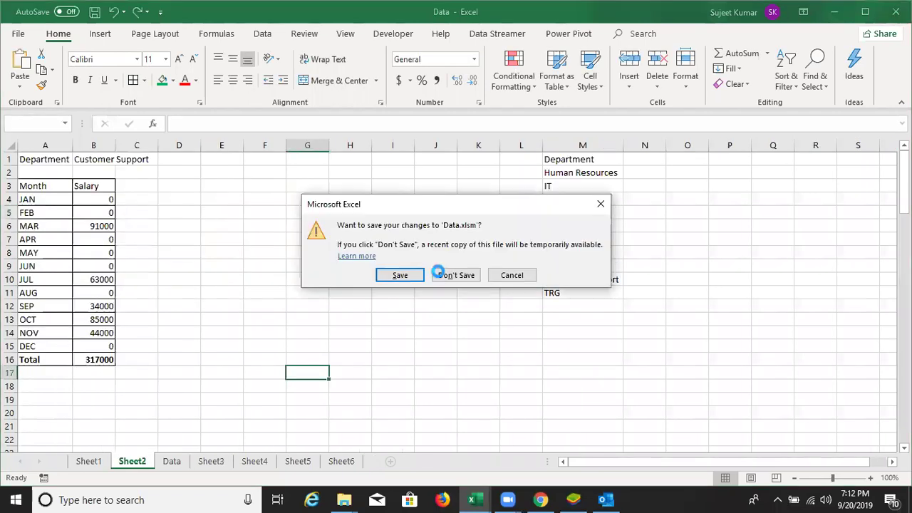
{"action": "left_click", "coordinate": [438, 274]}
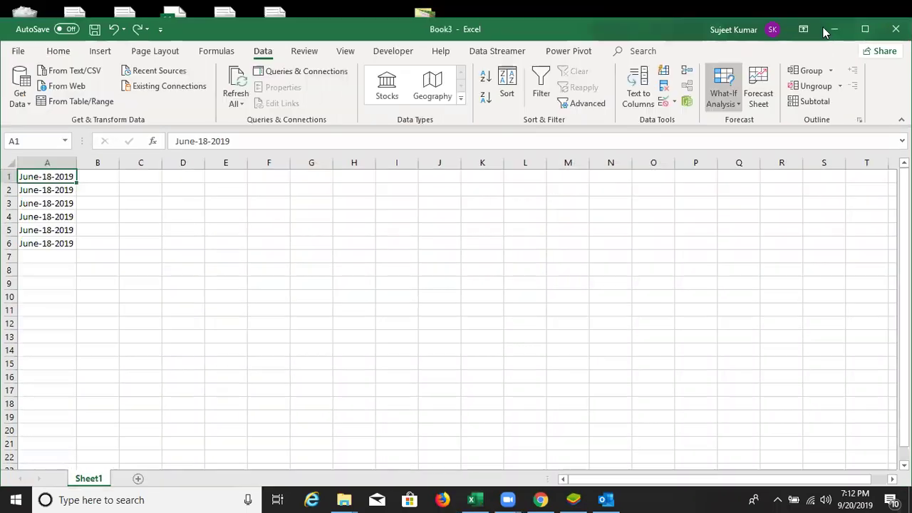
{"action": "left_click", "coordinate": [864, 32]}
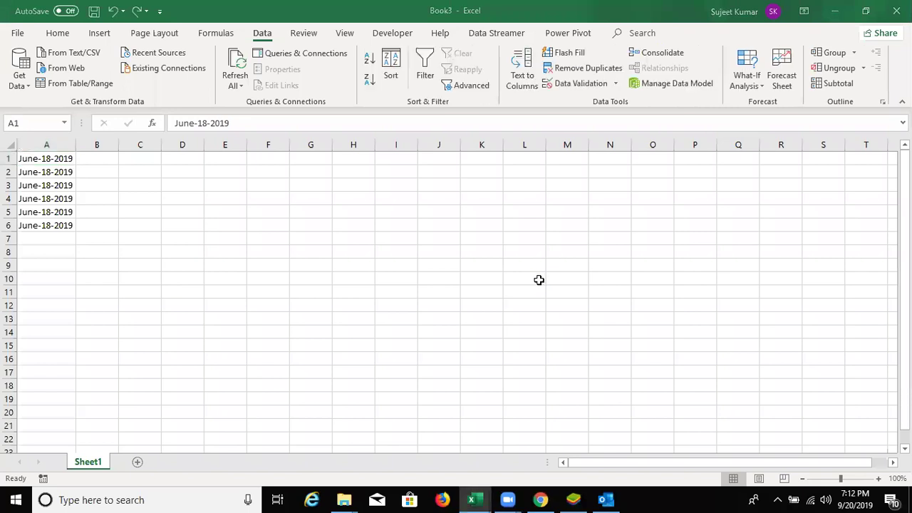
Step: Create the new blank workbook Book4 with Ctrl+N
{"action": "key", "text": "ctrl+n"}
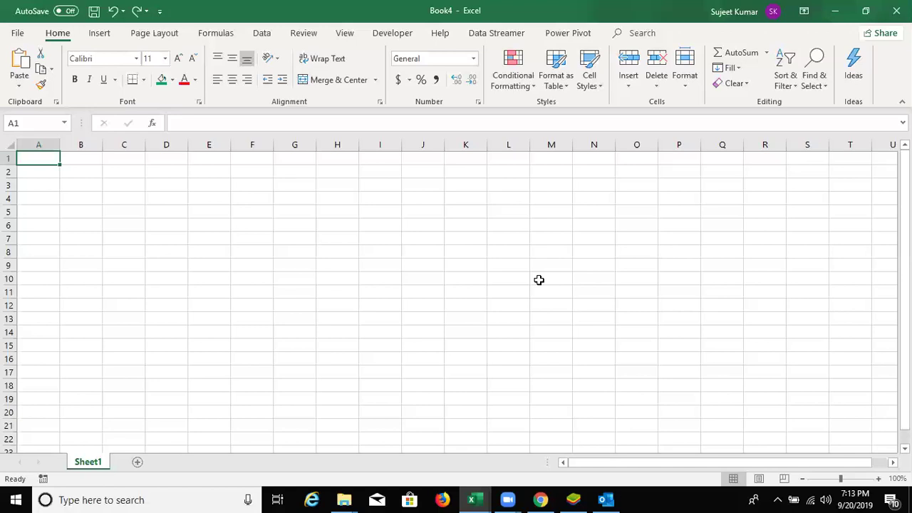
{"action": "key", "text": "Down"}
{"action": "key", "text": "Up"}
Step: Type the headers Date, Name, For and Send across A1:D1, clearing a mistyped entry in E1
{"action": "type", "text": "Date"}
{"action": "key", "text": "Tab"}
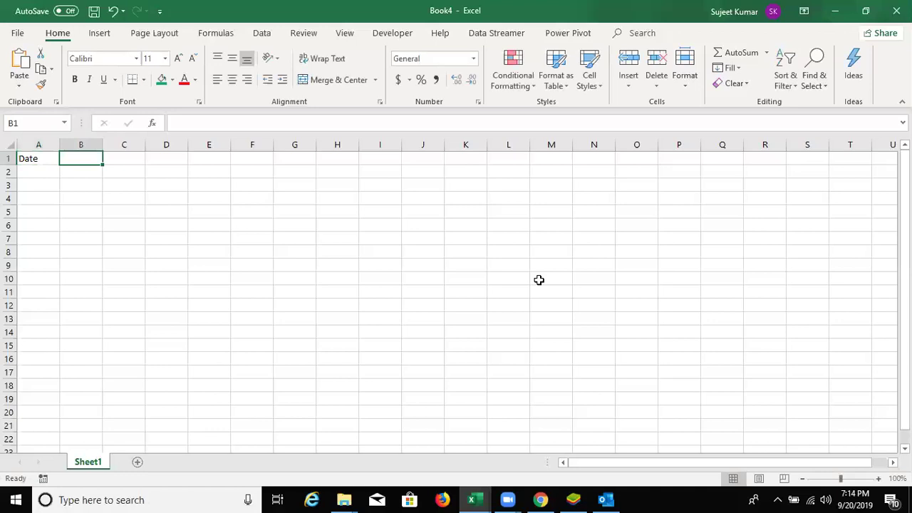
{"action": "type", "text": "Name"}
{"action": "key", "text": "Tab"}
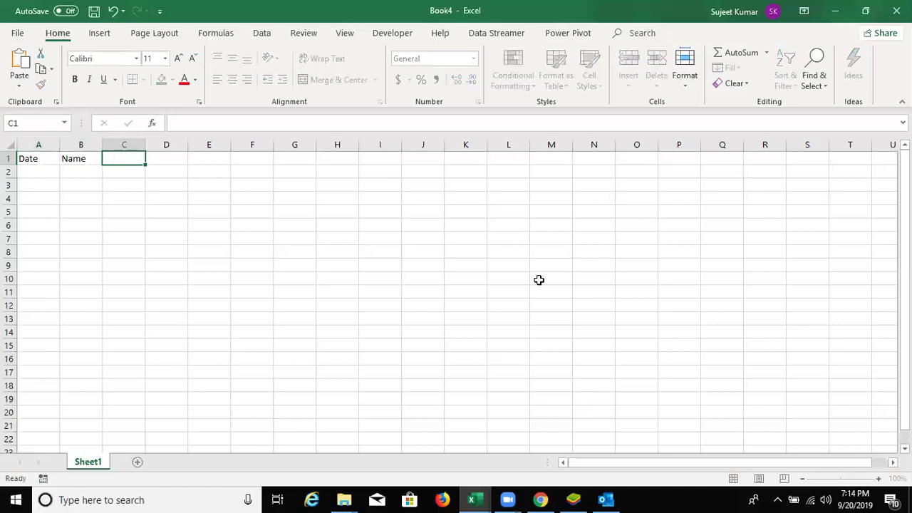
{"action": "type", "text": "For"}
{"action": "key", "text": "Tab"}
{"action": "type", "text": "Send"}
{"action": "key", "text": "Tab"}
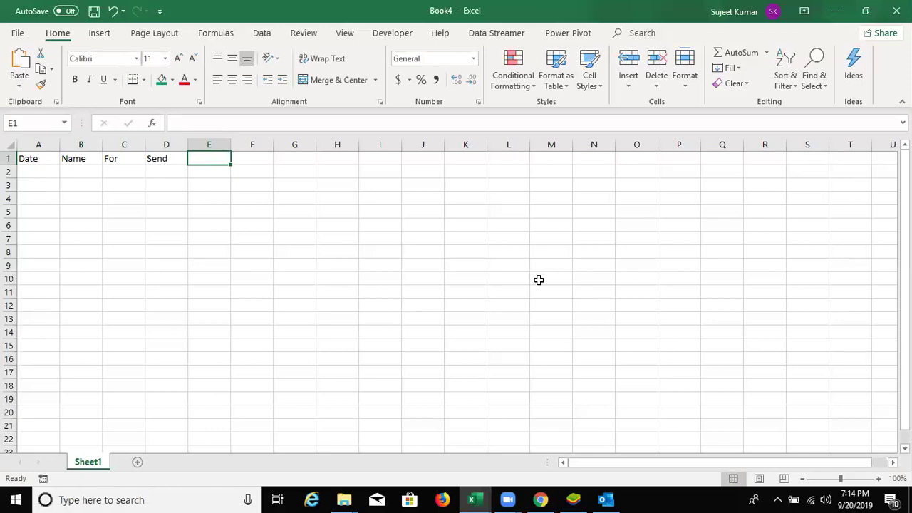
{"action": "type", "text": "Ra"}
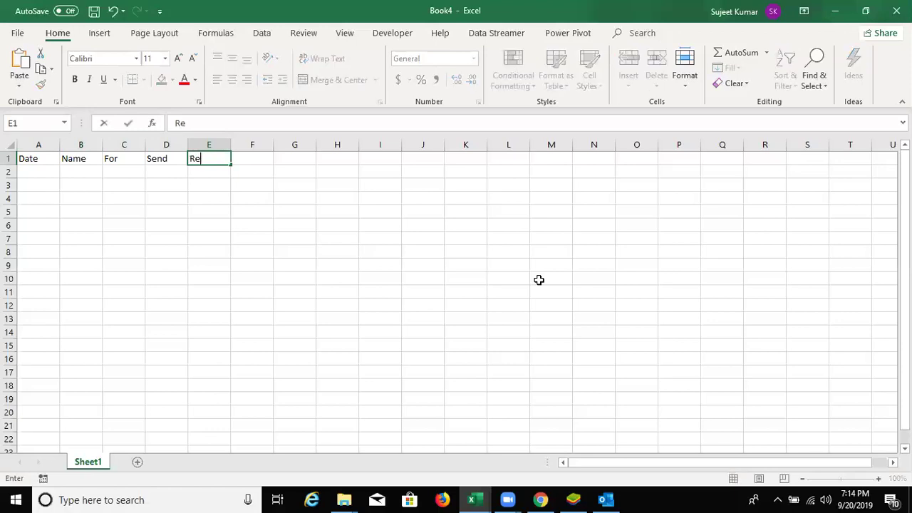
{"action": "key", "text": "BackSpace"}
{"action": "key", "text": "BackSpace"}
Step: Finish the header with Open in E1, then enter today's date and Data in A2:B2
{"action": "type", "text": "Open"}
{"action": "key", "text": "Return"}
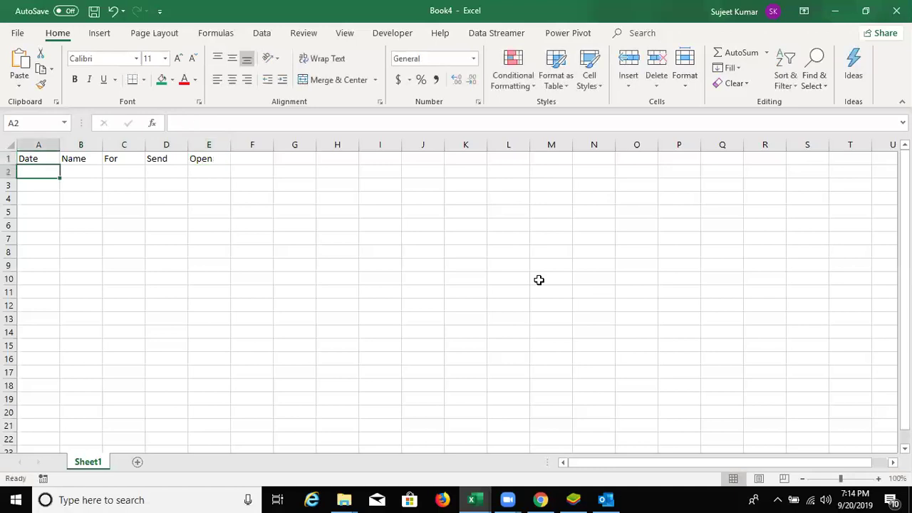
{"action": "key", "text": "ctrl+semicolon"}
{"action": "key", "text": "Tab"}
{"action": "type", "text": "Data"}
{"action": "key", "text": "Tab"}
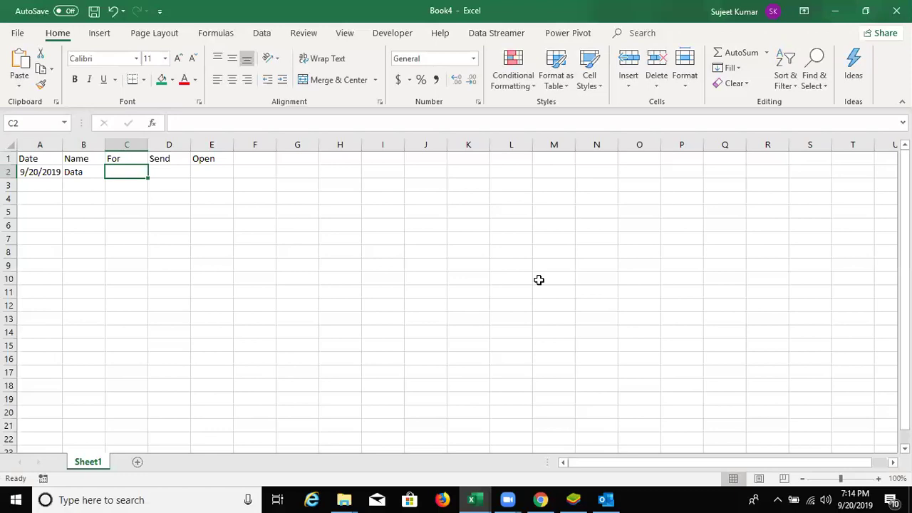
Step: Enter the recipient's and sender's names in C2:D2 and Open in E2
{"action": "type", "text": "Insan"}
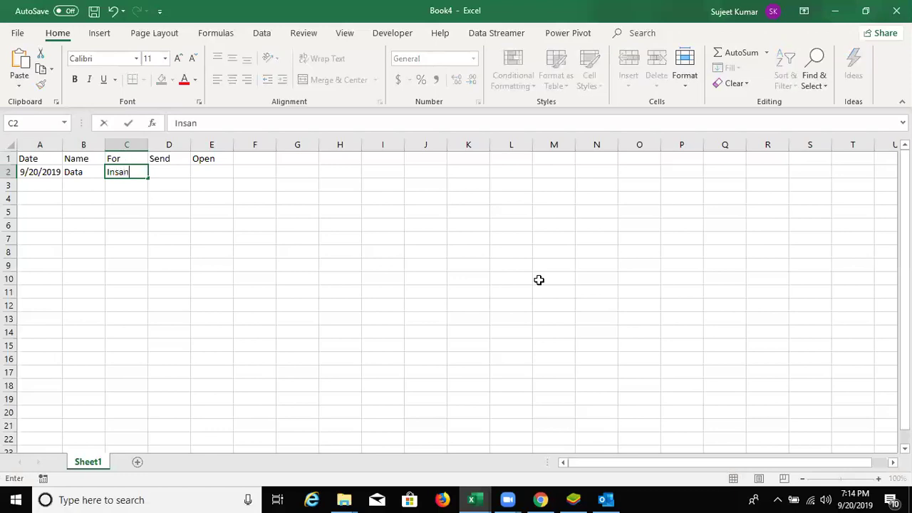
{"action": "key", "text": "Tab"}
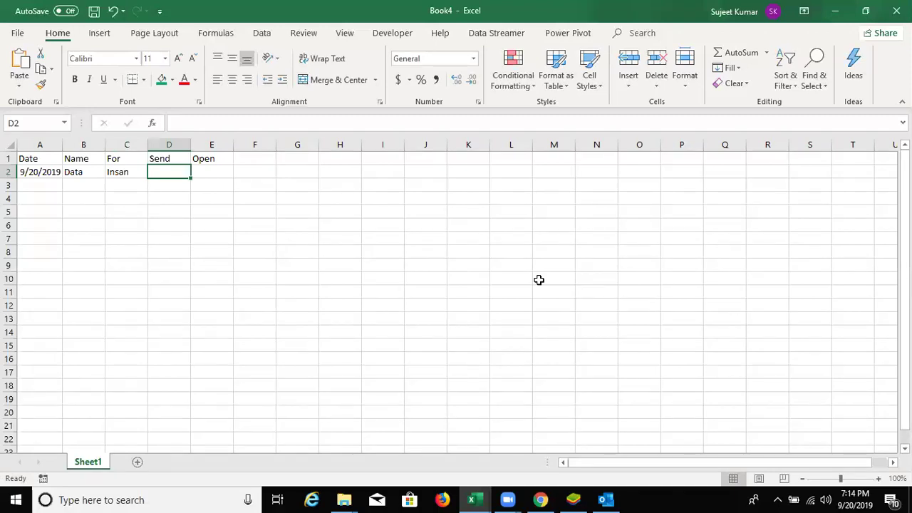
{"action": "type", "text": "Suraj"}
{"action": "key", "text": "Tab"}
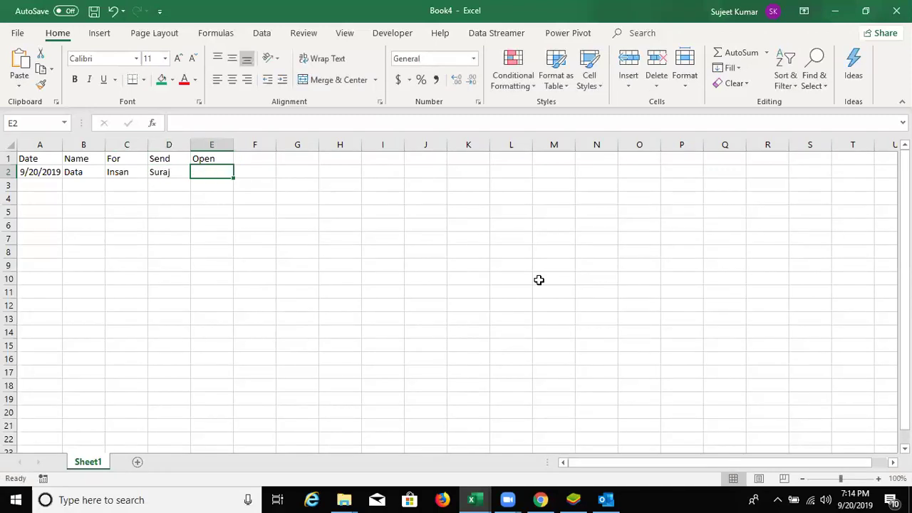
{"action": "type", "text": "Open"}
{"action": "key", "text": "Home"}
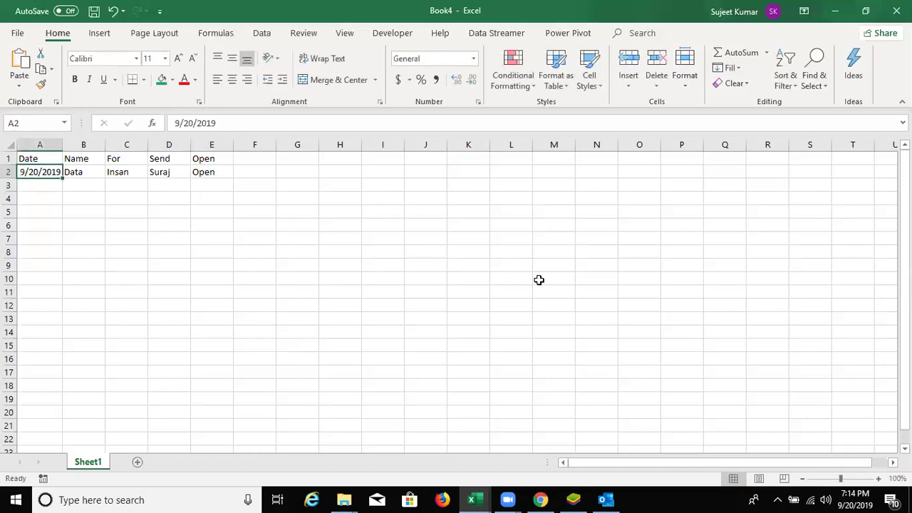
Step: Use Insert Link to point E2's Open text at Data.xlsm in the Desktop folder
{"action": "left_click", "coordinate": [223, 171]}
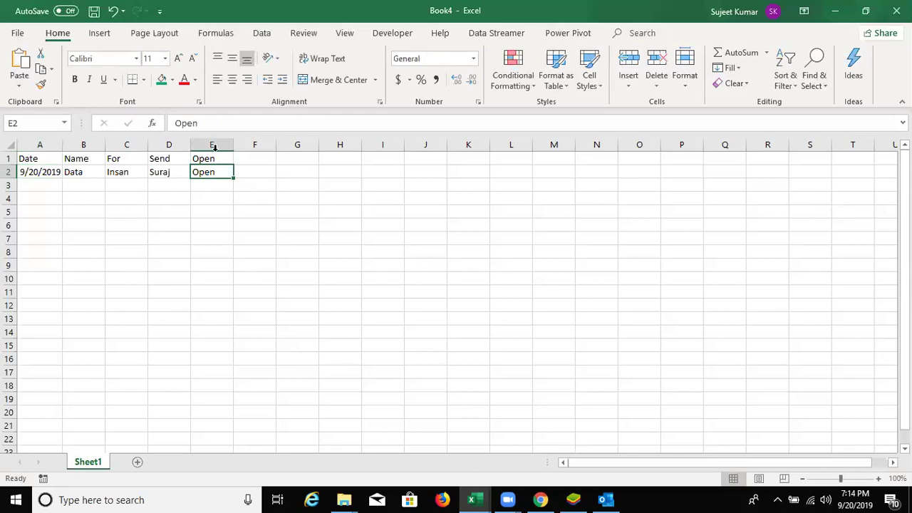
{"action": "left_click", "coordinate": [98, 34]}
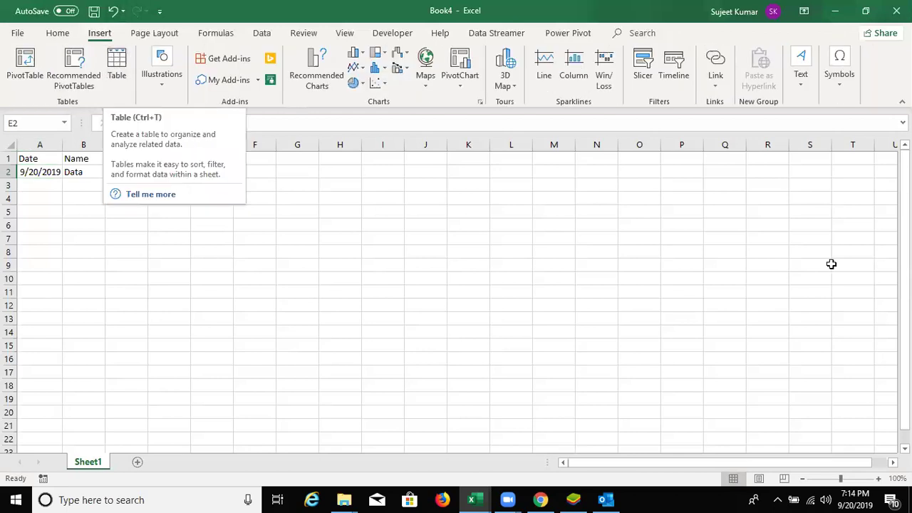
{"action": "left_click", "coordinate": [715, 88]}
{"action": "left_click", "coordinate": [712, 68]}
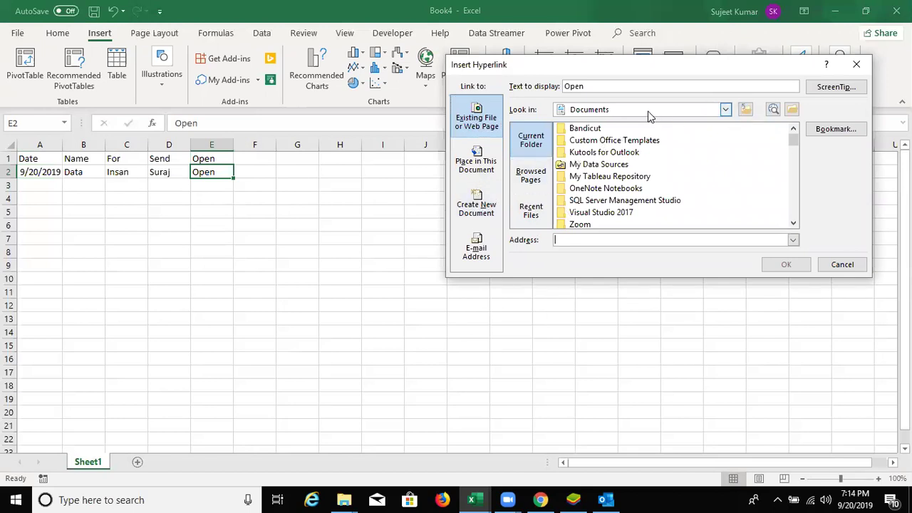
{"action": "left_click", "coordinate": [605, 110]}
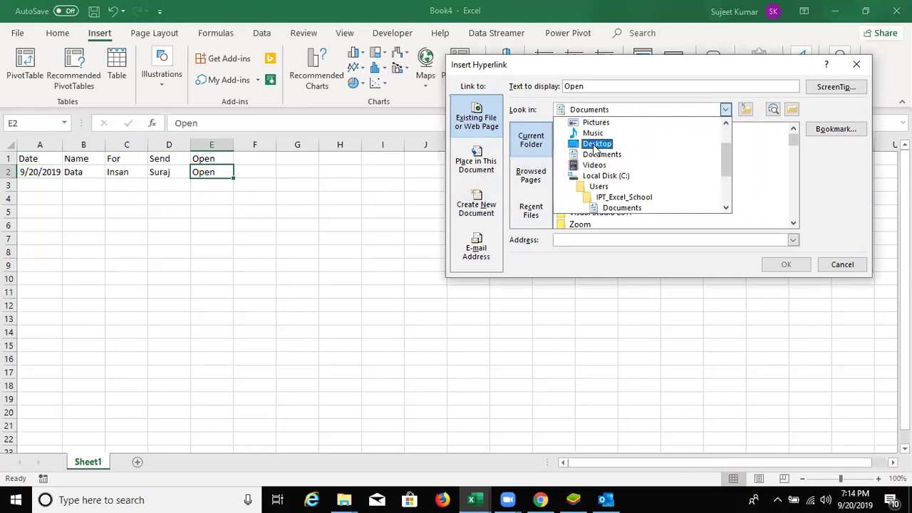
{"action": "left_click", "coordinate": [595, 144]}
{"action": "left_click", "coordinate": [577, 188]}
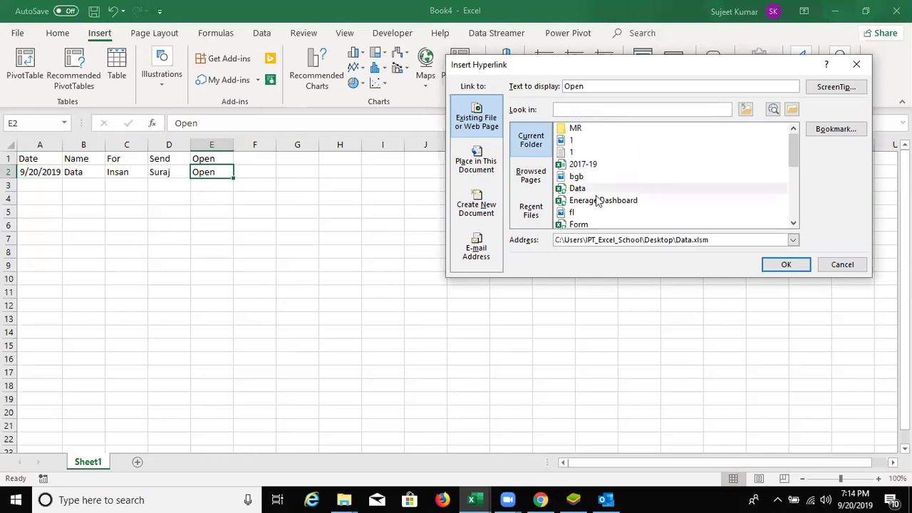
{"action": "left_click", "coordinate": [783, 265]}
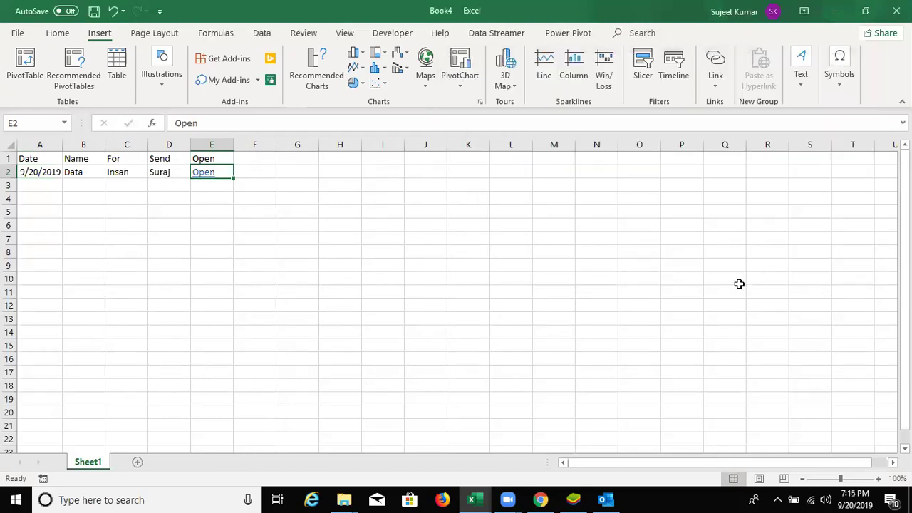
{"action": "left_click", "coordinate": [341, 242]}
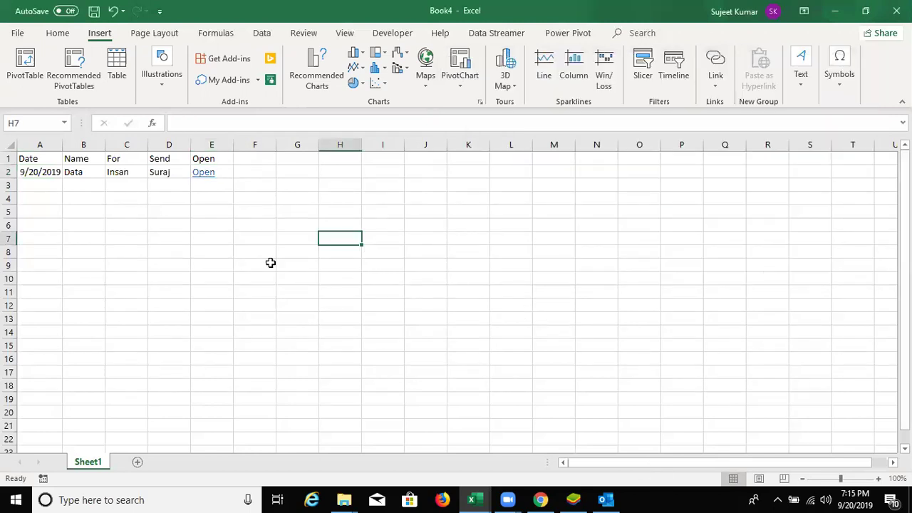
Step: Copy the link address from Edit Hyperlink and paste the Data.xlsm file path into F2
{"action": "right_click", "coordinate": [200, 172]}
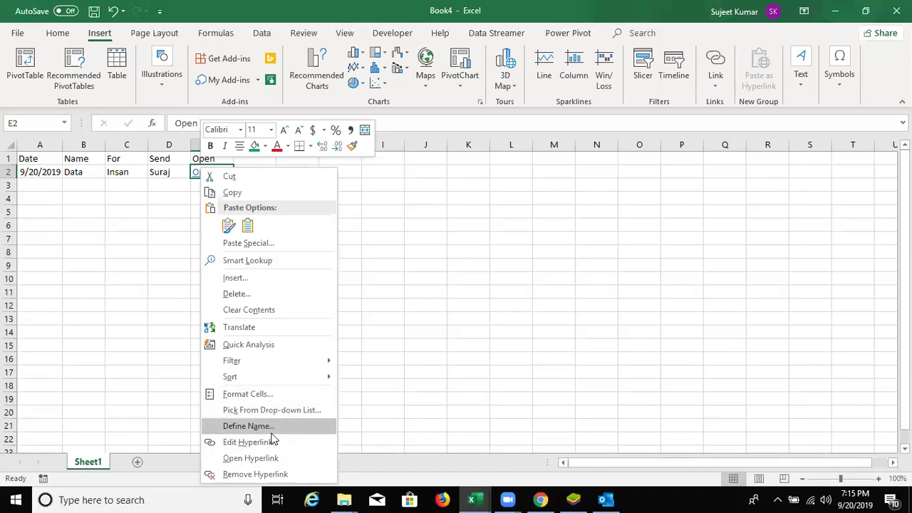
{"action": "left_click", "coordinate": [273, 444]}
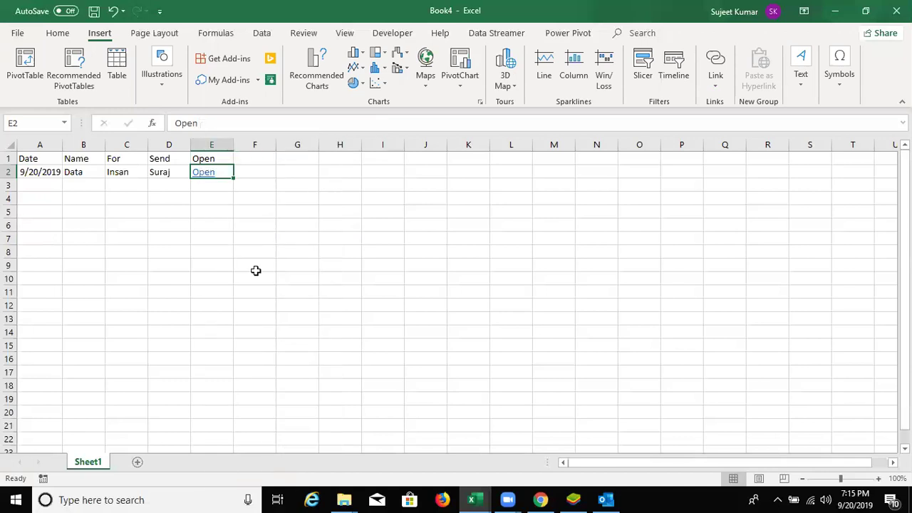
{"action": "key", "text": "Escape"}
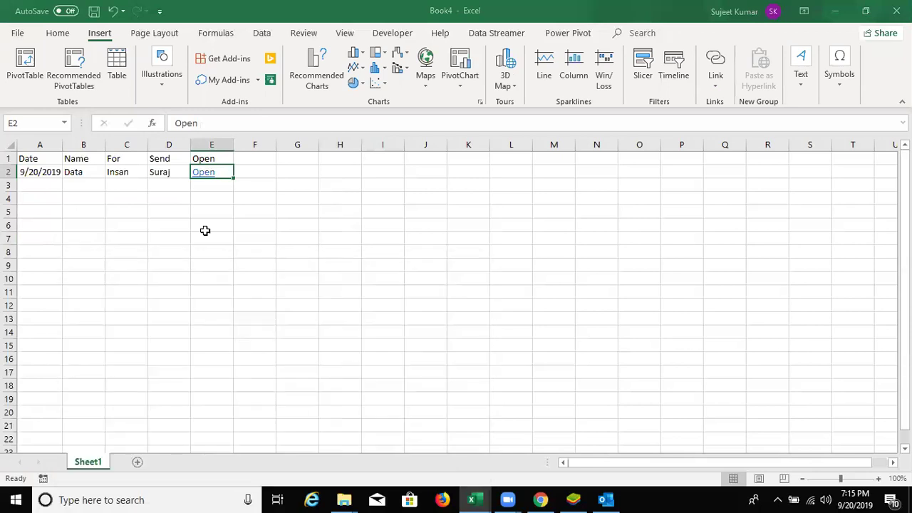
{"action": "left_click", "coordinate": [254, 170]}
{"action": "type", "text": "C:\\Users\\IPT_Excel_School\\Desktop\\Data.xlsm"}
{"action": "left_click", "coordinate": [183, 236]}
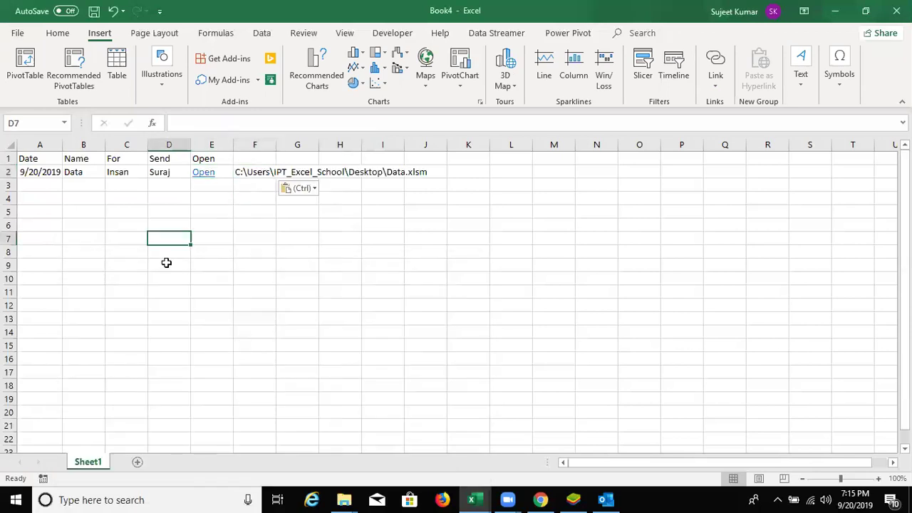
{"action": "left_click", "coordinate": [28, 184]}
{"action": "left_click_drag", "start_coordinate": [186, 247], "coordinate": [216, 430]}
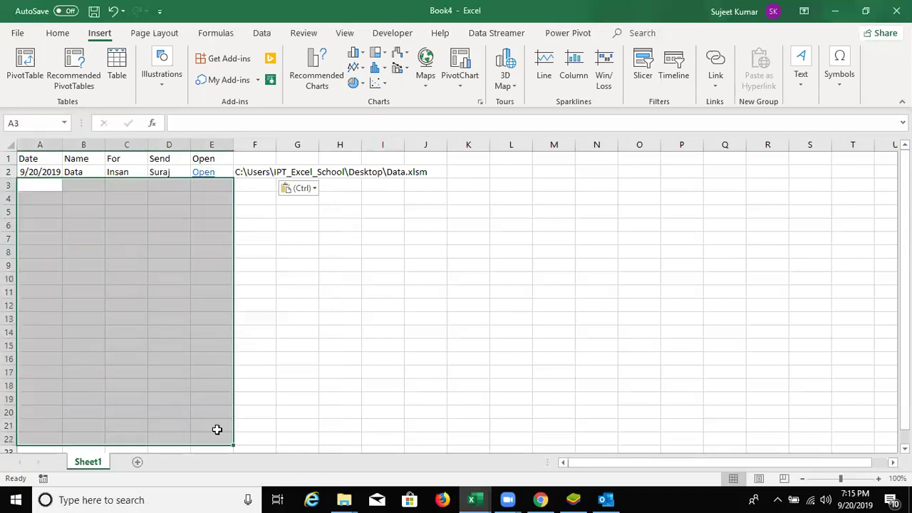
{"action": "key", "text": "ctrl+Home"}
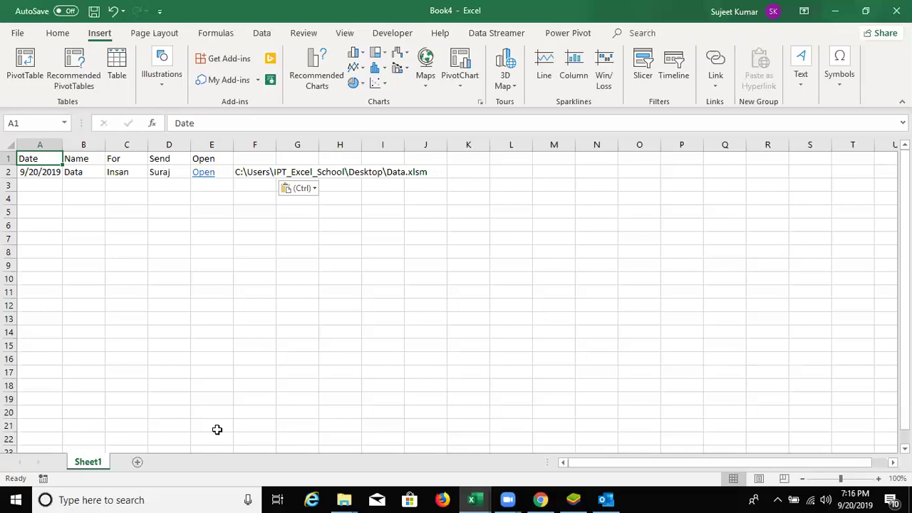
Step: Step through the pasted date cells in column A, between the Date header and A2
{"action": "key", "text": "Down"}
{"action": "key", "text": "shift+Down"}
{"action": "key", "text": "shift+Down"}
{"action": "key", "text": "shift+Down"}
{"action": "key", "text": "shift+Down"}
{"action": "key", "text": "shift+Down"}
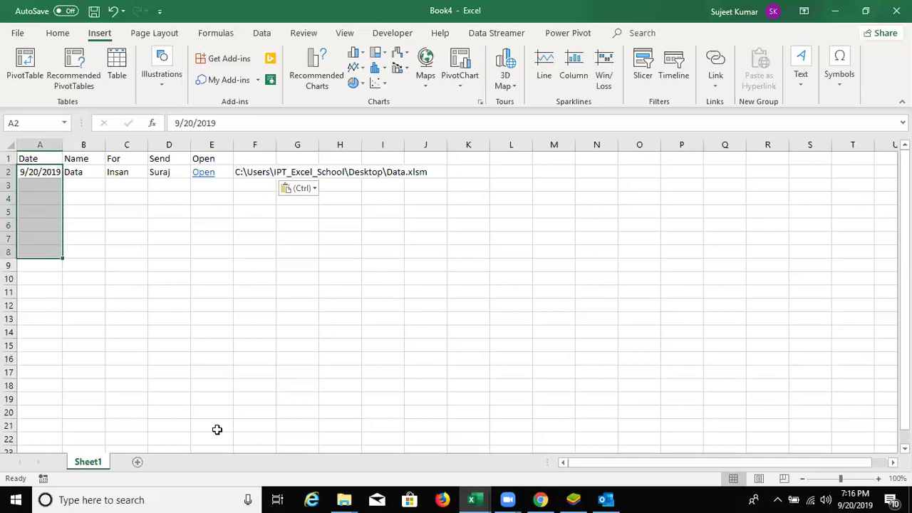
{"action": "key", "text": "Up"}
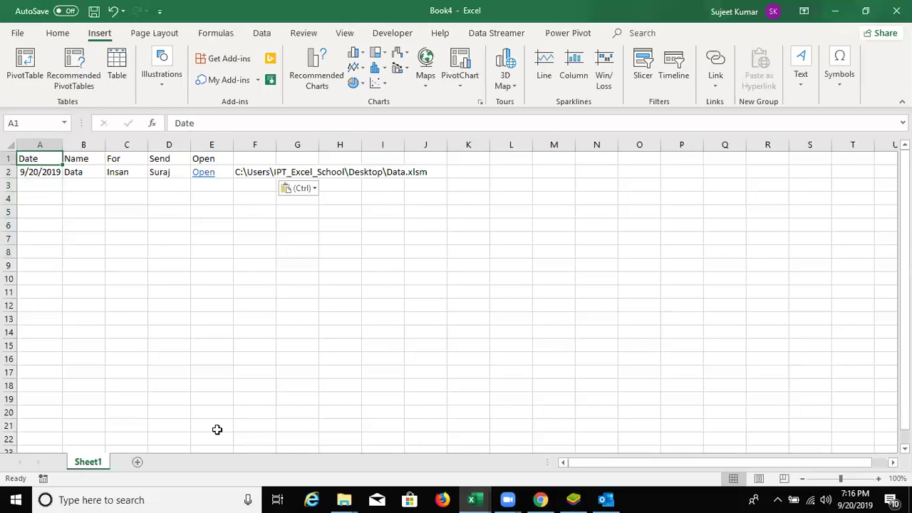
{"action": "key", "text": "Down"}
{"action": "key", "text": "Down"}
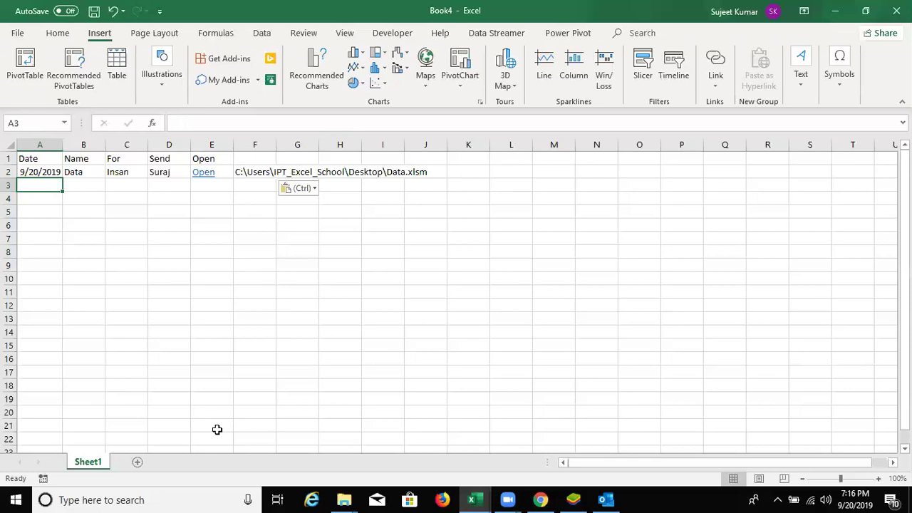
{"action": "key", "text": "shift+Down"}
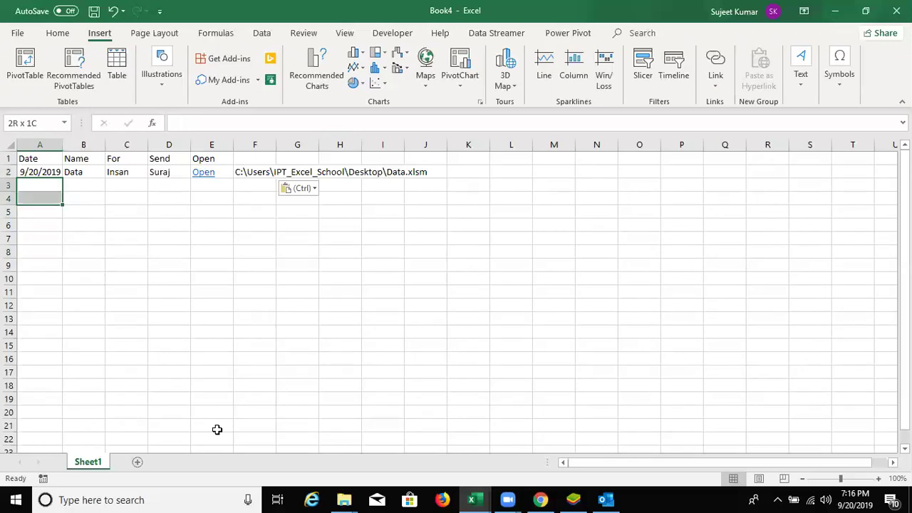
{"action": "key", "text": "shift+Down"}
{"action": "key", "text": "shift+Down"}
{"action": "key", "text": "shift+Down"}
{"action": "key", "text": "Down"}
{"action": "key", "text": "Down"}
{"action": "key", "text": "Down"}
{"action": "key", "text": "Down"}
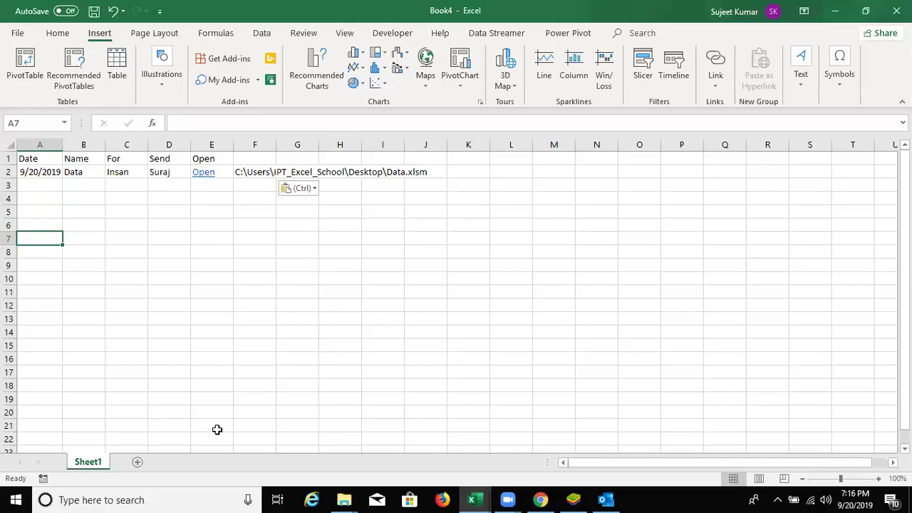
{"action": "key", "text": "Up"}
{"action": "key", "text": "Up"}
{"action": "key", "text": "Up"}
{"action": "key", "text": "Up"}
{"action": "key", "text": "Up"}
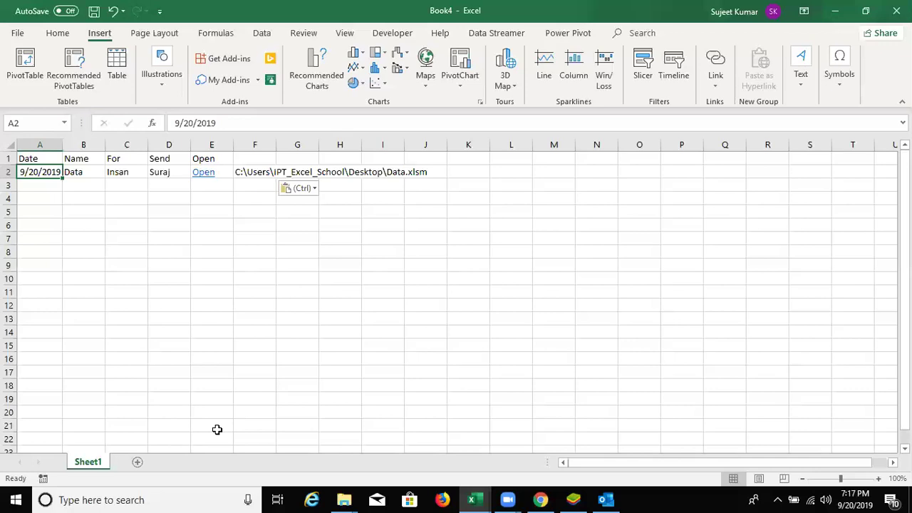
{"action": "key", "text": "Up"}
Step: Select the pasted block from A1, check the Paste Options, and dismiss the paste marker
{"action": "key", "text": "shift+Right"}
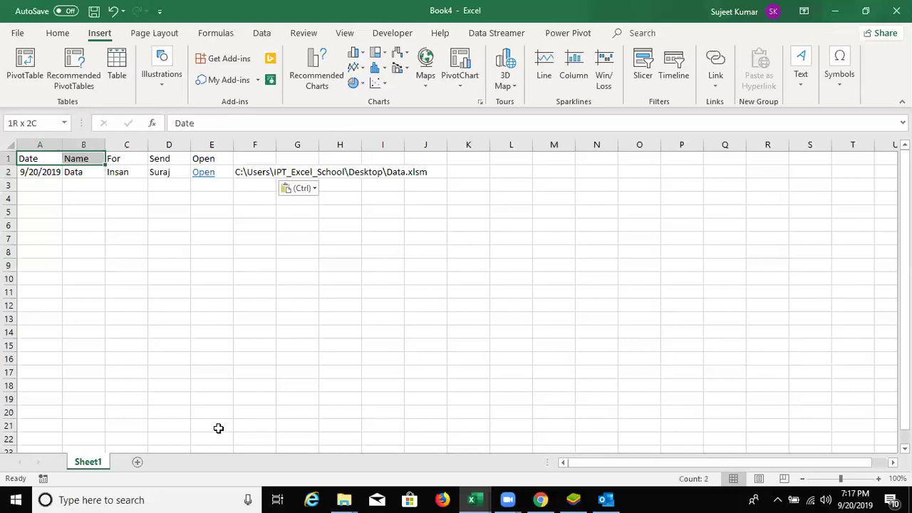
{"action": "key", "text": "shift+Right"}
{"action": "key", "text": "shift+Right"}
{"action": "key", "text": "shift+Right"}
{"action": "key", "text": "shift+Right"}
{"action": "key", "text": "shift+Down"}
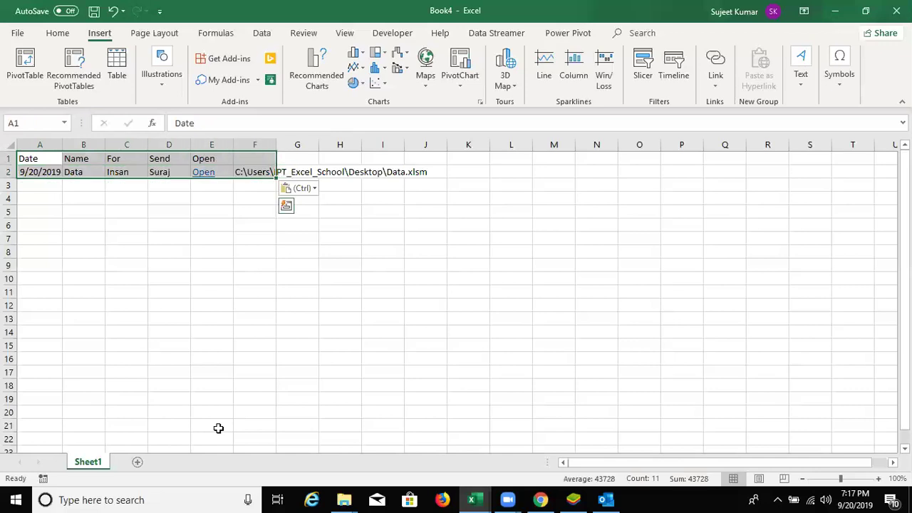
{"action": "key", "text": "ctrl+Home"}
{"action": "key", "text": "ctrl"}
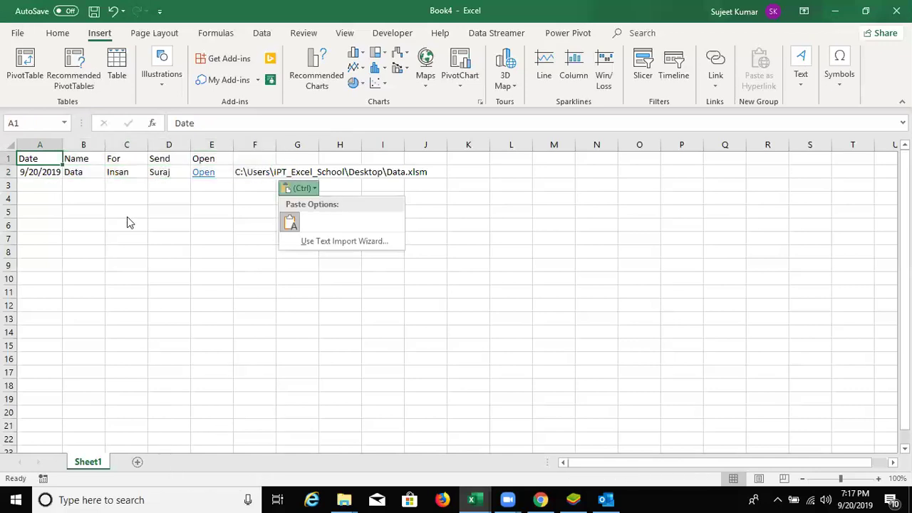
{"action": "left_click", "coordinate": [125, 201]}
{"action": "left_click", "coordinate": [124, 197]}
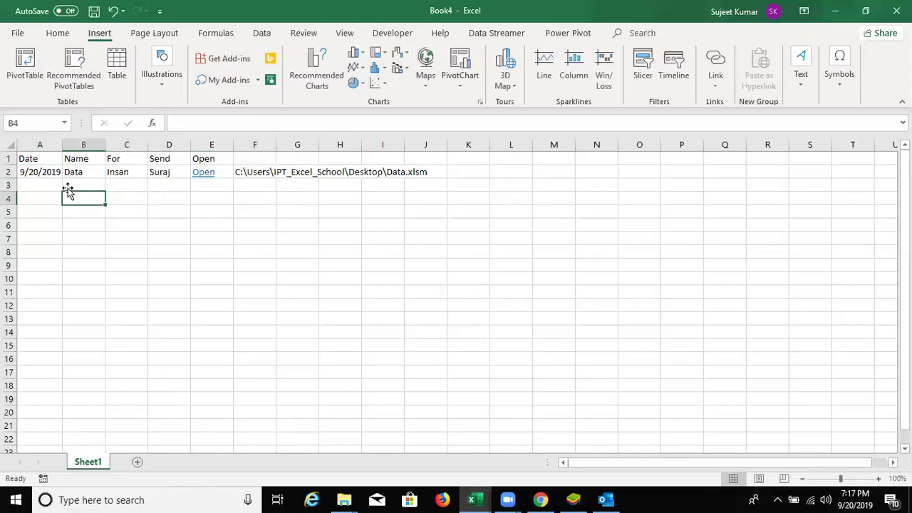
{"action": "left_click", "coordinate": [37, 170]}
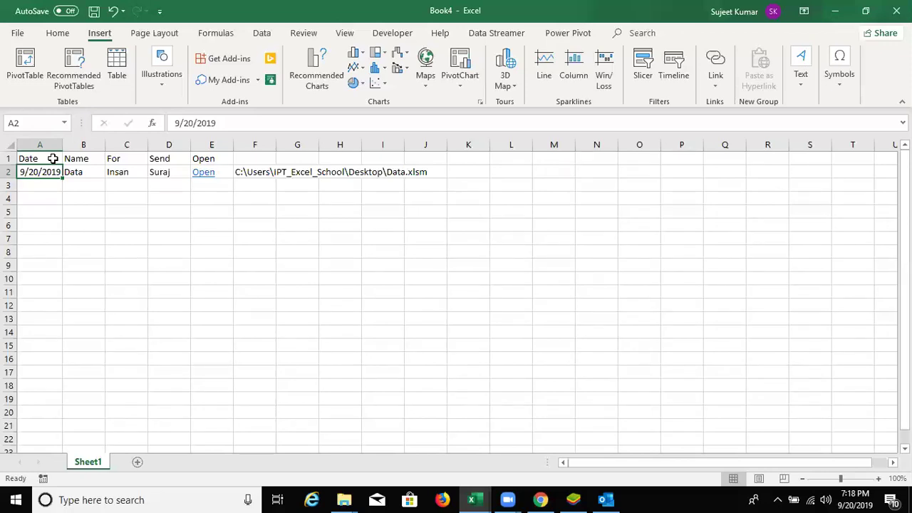
Step: Open File > New and browse templates like Blank workbook, Simple invoice and Loan calculator
{"action": "left_click", "coordinate": [10, 34]}
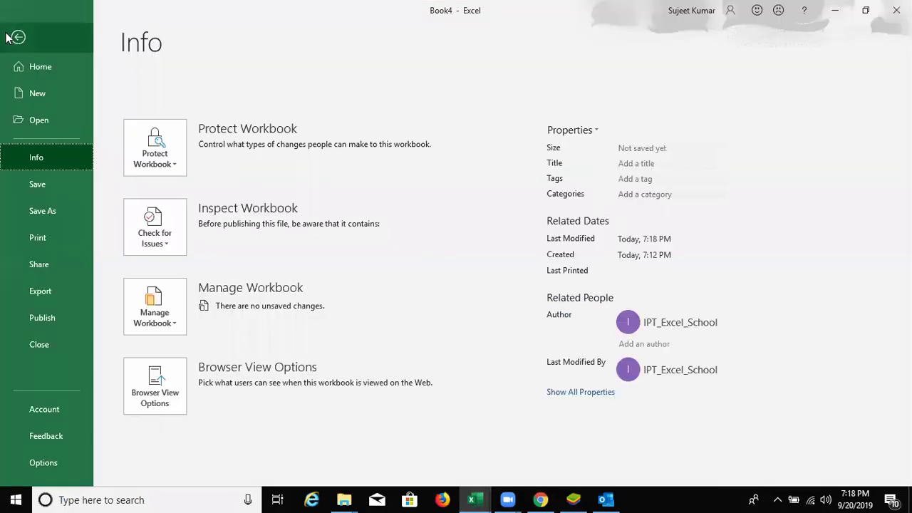
{"action": "left_click", "coordinate": [47, 91]}
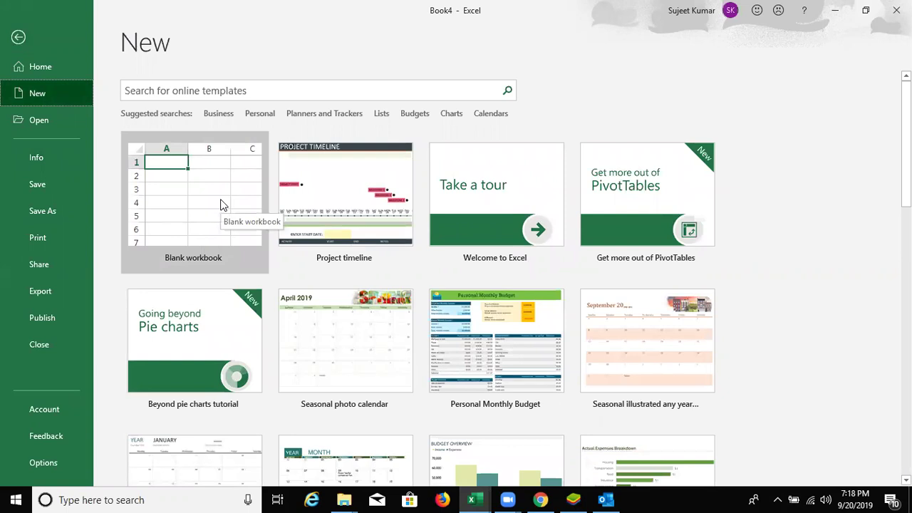
{"action": "scroll", "coordinate": [413, 349], "scroll_direction": "down", "scroll_amount": 2}
{"action": "scroll", "coordinate": [411, 362], "scroll_direction": "down", "scroll_amount": 2}
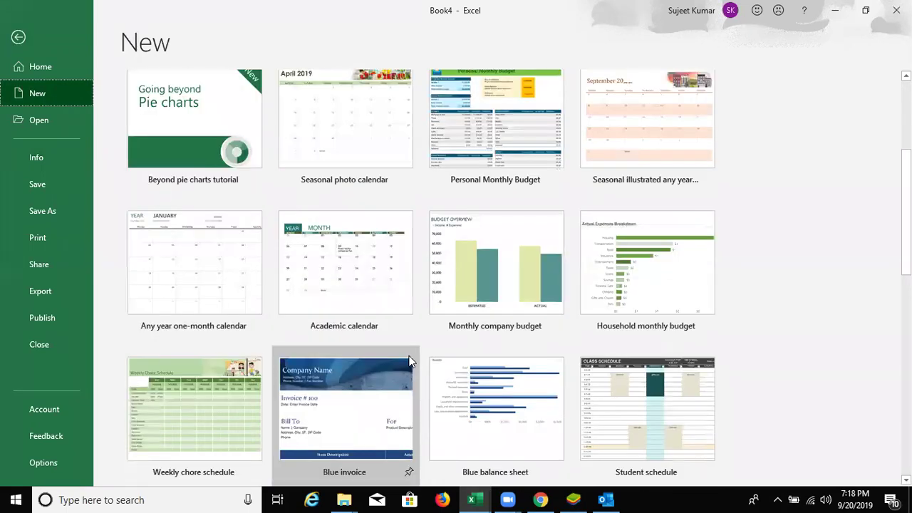
{"action": "scroll", "coordinate": [411, 362], "scroll_direction": "down", "scroll_amount": 1}
{"action": "scroll", "coordinate": [410, 364], "scroll_direction": "down", "scroll_amount": 2}
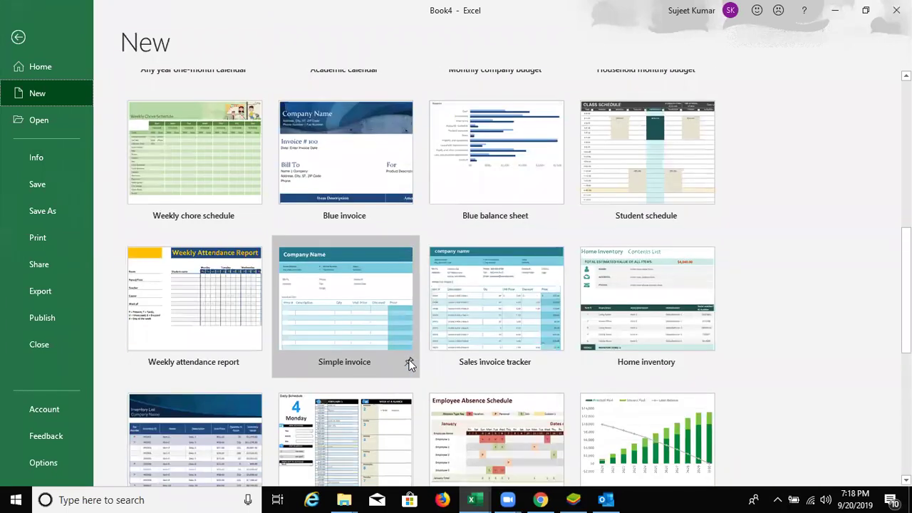
{"action": "scroll", "coordinate": [410, 363], "scroll_direction": "down", "scroll_amount": 2}
{"action": "scroll", "coordinate": [410, 363], "scroll_direction": "up", "scroll_amount": 2}
{"action": "scroll", "coordinate": [410, 363], "scroll_direction": "up", "scroll_amount": 2}
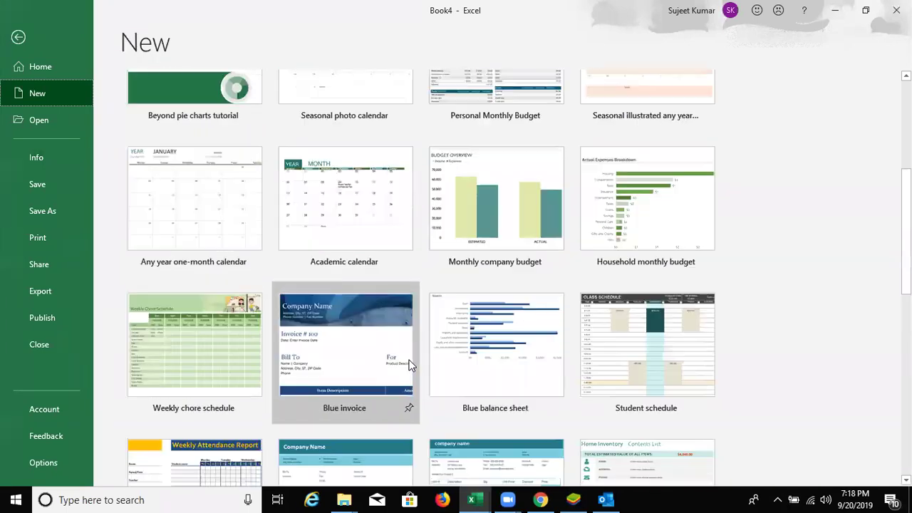
{"action": "scroll", "coordinate": [410, 364], "scroll_direction": "up", "scroll_amount": 3}
{"action": "scroll", "coordinate": [410, 363], "scroll_direction": "up", "scroll_amount": 2}
{"action": "scroll", "coordinate": [411, 360], "scroll_direction": "down", "scroll_amount": 2}
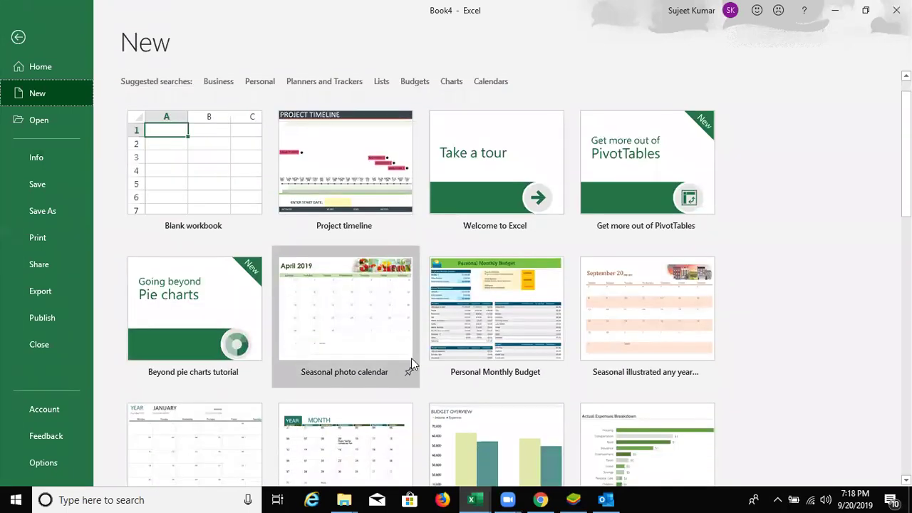
{"action": "scroll", "coordinate": [413, 362], "scroll_direction": "down", "scroll_amount": 2}
{"action": "scroll", "coordinate": [413, 362], "scroll_direction": "down", "scroll_amount": 2}
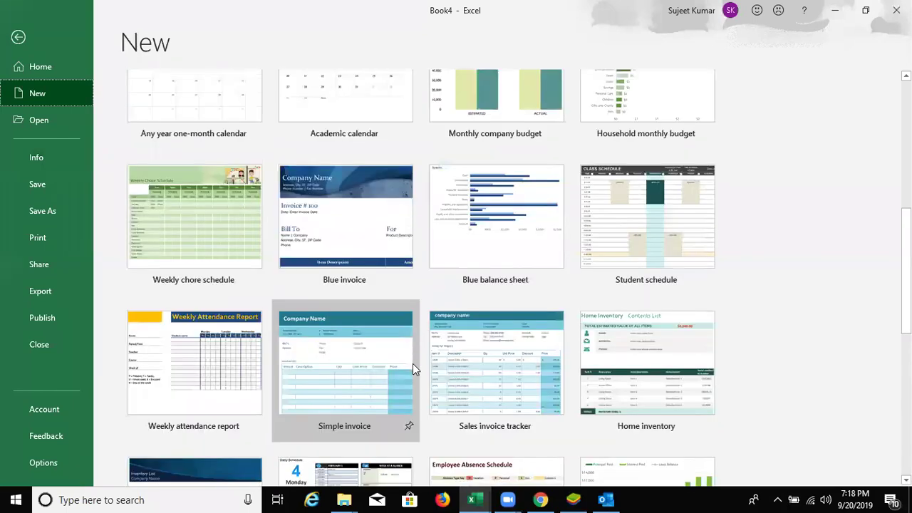
{"action": "scroll", "coordinate": [414, 368], "scroll_direction": "down", "scroll_amount": 2}
{"action": "scroll", "coordinate": [414, 368], "scroll_direction": "down", "scroll_amount": 3}
{"action": "scroll", "coordinate": [414, 368], "scroll_direction": "up", "scroll_amount": 3}
{"action": "scroll", "coordinate": [414, 368], "scroll_direction": "up", "scroll_amount": 3}
{"action": "scroll", "coordinate": [414, 368], "scroll_direction": "up", "scroll_amount": 2}
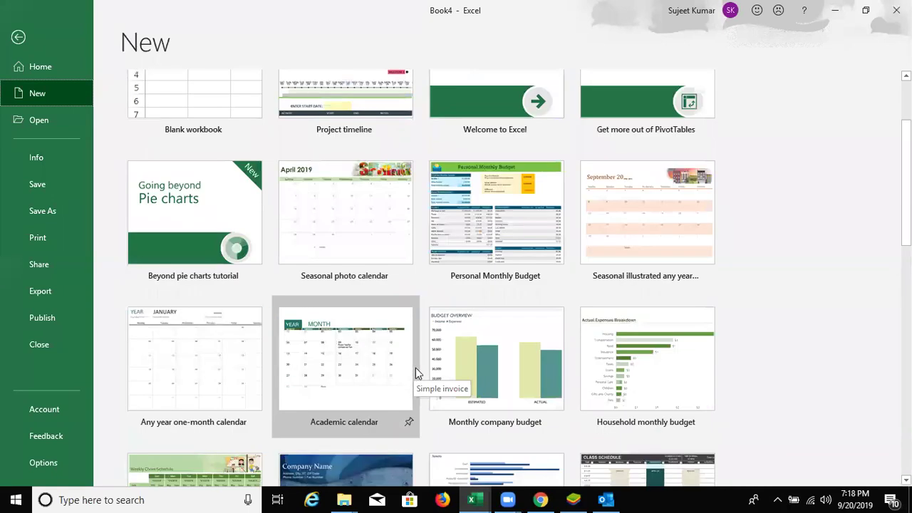
{"action": "scroll", "coordinate": [415, 368], "scroll_direction": "up", "scroll_amount": 3}
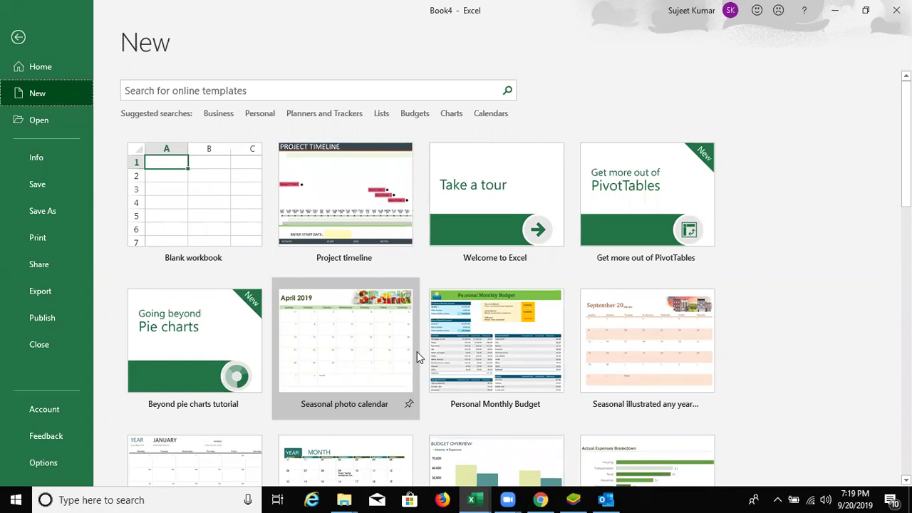
Step: Search online templates for 'balance' and scroll the results back to the Balance sheet tile
{"action": "left_click", "coordinate": [278, 85]}
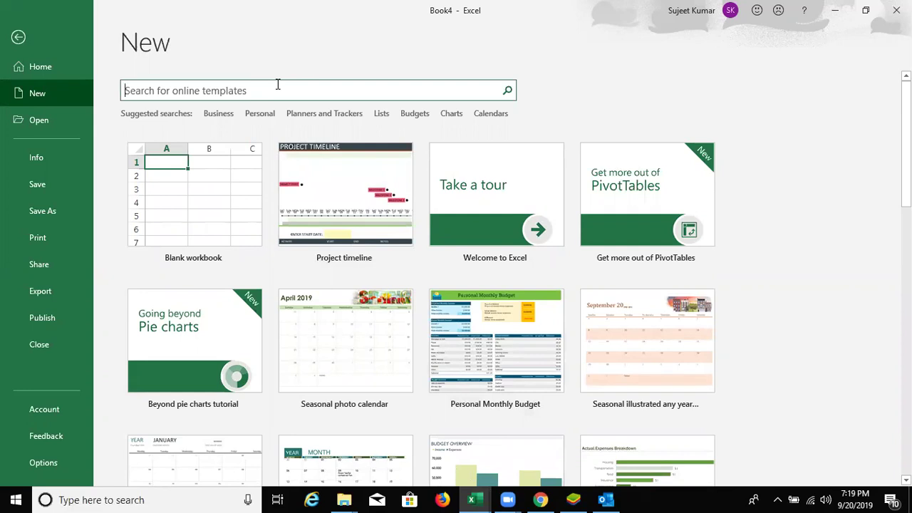
{"action": "type", "text": "balance"}
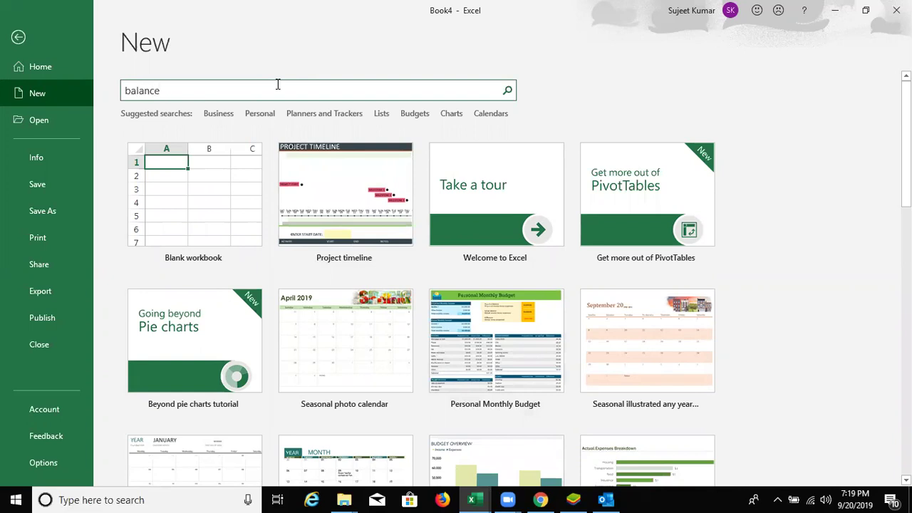
{"action": "key", "text": "Return"}
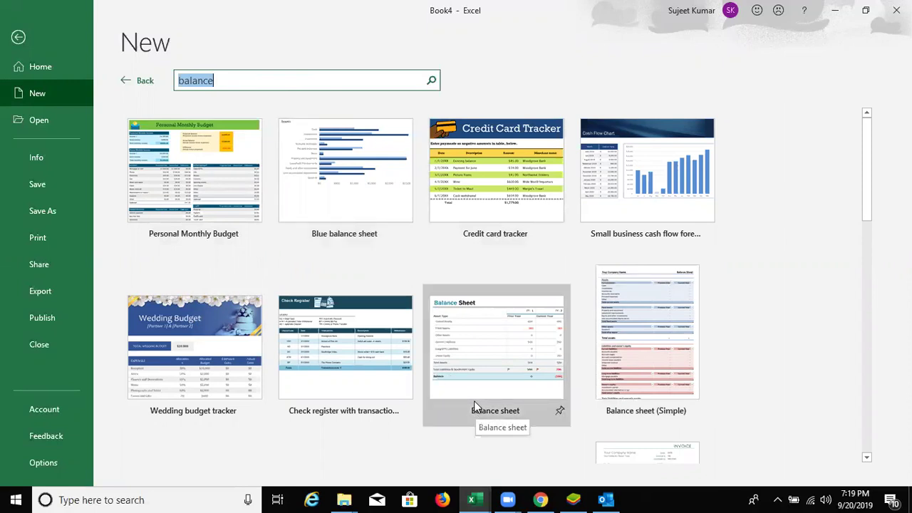
{"action": "scroll", "coordinate": [473, 401], "scroll_direction": "down", "scroll_amount": 2}
{"action": "scroll", "coordinate": [474, 401], "scroll_direction": "down", "scroll_amount": 2}
{"action": "scroll", "coordinate": [474, 401], "scroll_direction": "down", "scroll_amount": 4}
{"action": "scroll", "coordinate": [476, 406], "scroll_direction": "down", "scroll_amount": 2}
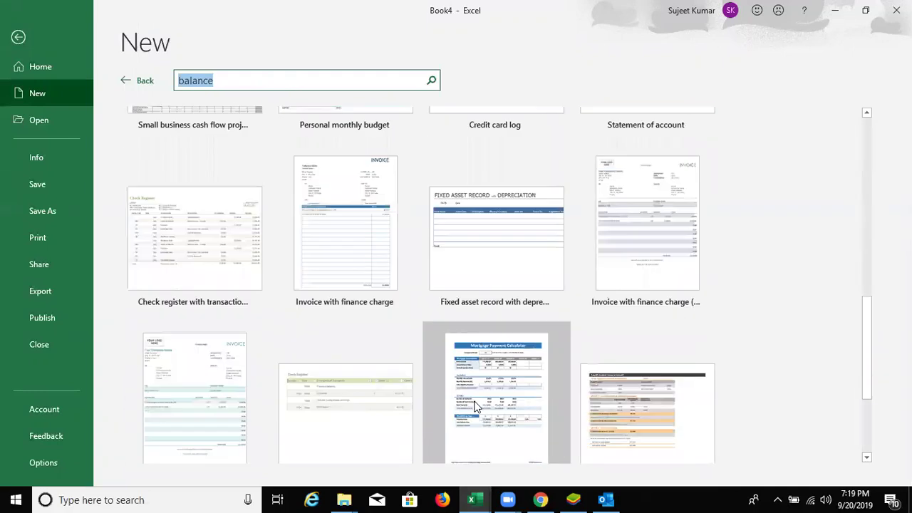
{"action": "scroll", "coordinate": [481, 405], "scroll_direction": "down", "scroll_amount": 3}
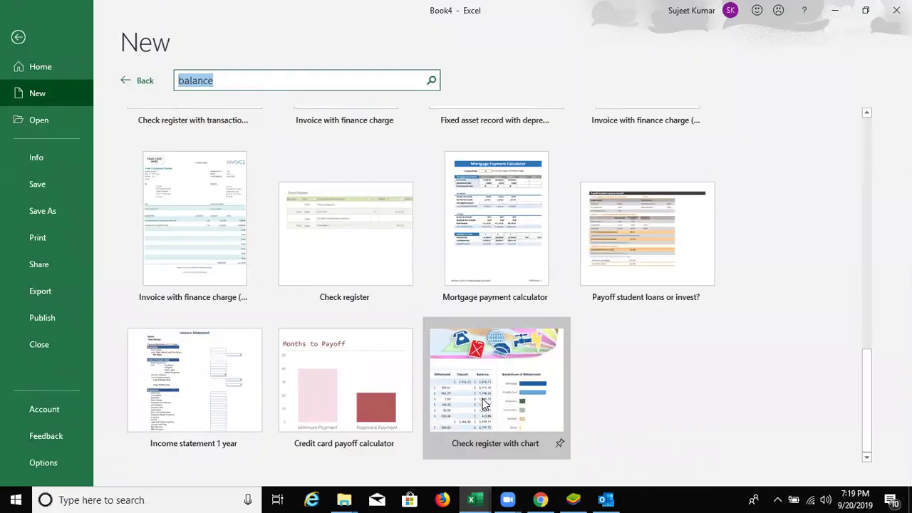
{"action": "scroll", "coordinate": [481, 399], "scroll_direction": "up", "scroll_amount": 3}
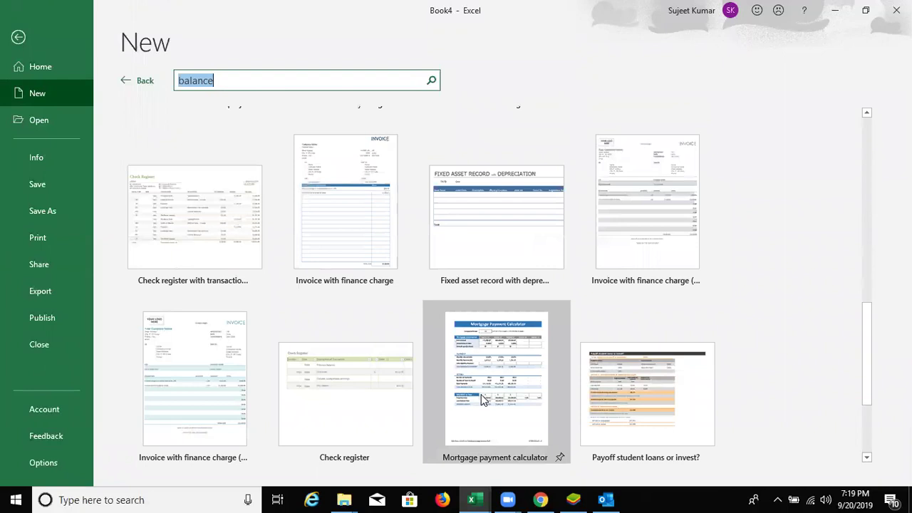
{"action": "scroll", "coordinate": [481, 394], "scroll_direction": "up", "scroll_amount": 2}
{"action": "scroll", "coordinate": [481, 394], "scroll_direction": "up", "scroll_amount": 2}
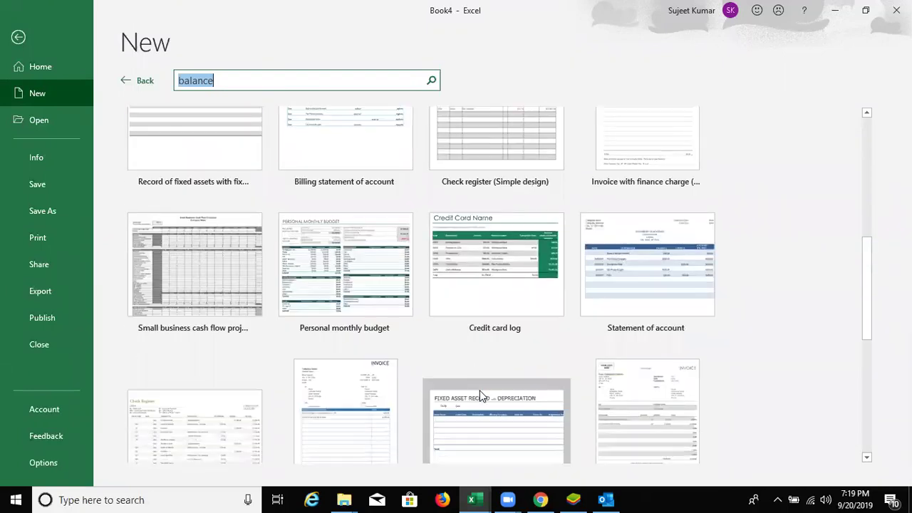
{"action": "scroll", "coordinate": [480, 390], "scroll_direction": "up", "scroll_amount": 2}
{"action": "scroll", "coordinate": [479, 391], "scroll_direction": "up", "scroll_amount": 2}
{"action": "scroll", "coordinate": [479, 390], "scroll_direction": "up", "scroll_amount": 3}
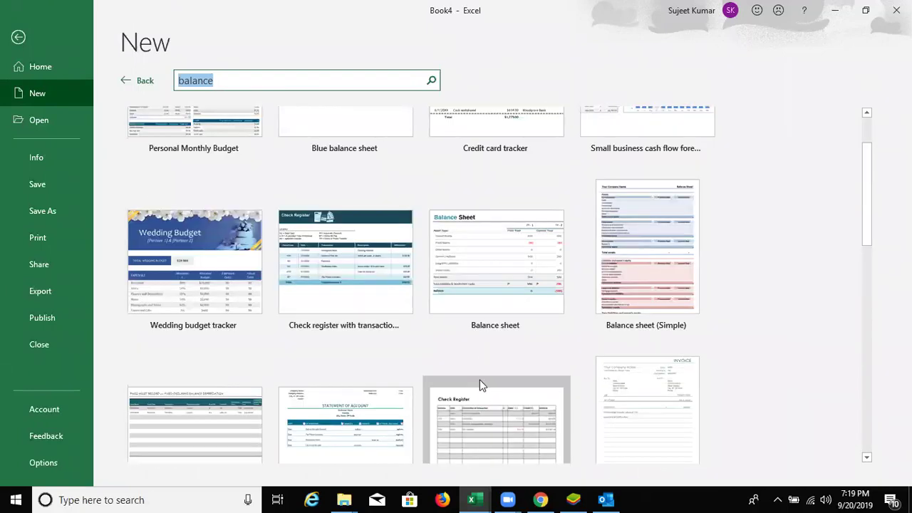
Step: Preview the Balance sheet template and create the Balance sheet1 workbook from it
{"action": "left_click", "coordinate": [472, 283]}
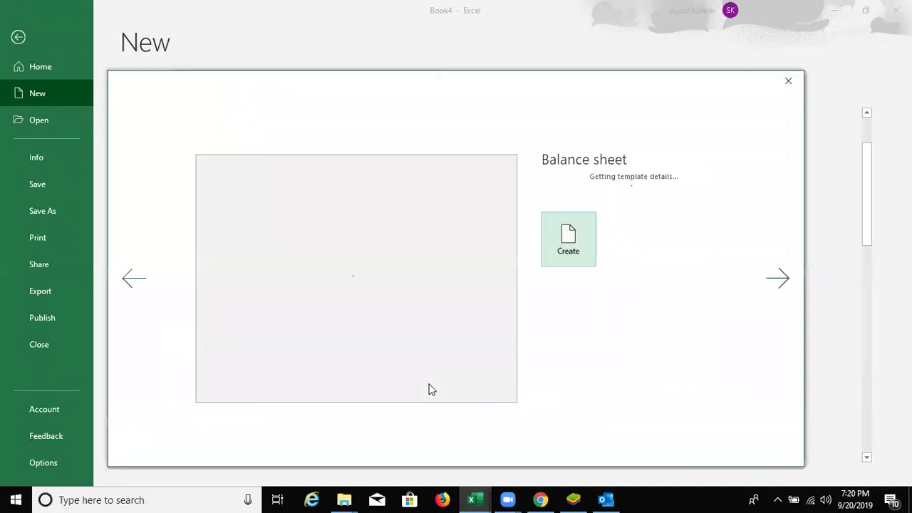
{"action": "left_click", "coordinate": [574, 260]}
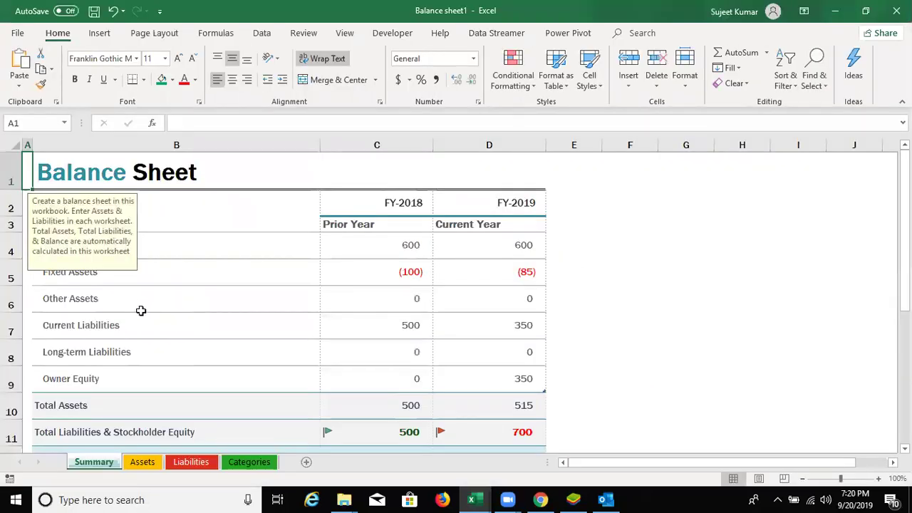
Step: Inspect the Other Assets and Current Liabilities rows, title cell B1 and prior-year value formulas
{"action": "left_click", "coordinate": [141, 305]}
{"action": "left_click", "coordinate": [188, 182]}
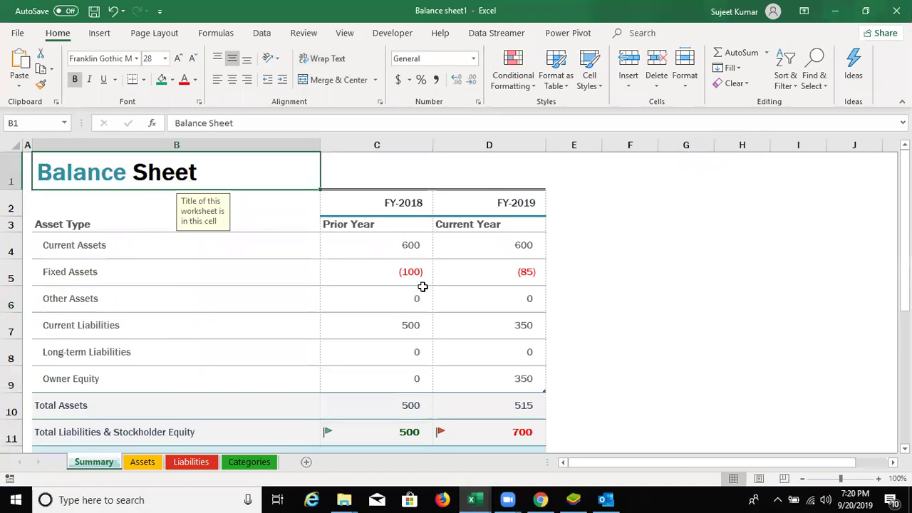
{"action": "left_click_drag", "start_coordinate": [407, 247], "coordinate": [400, 339]}
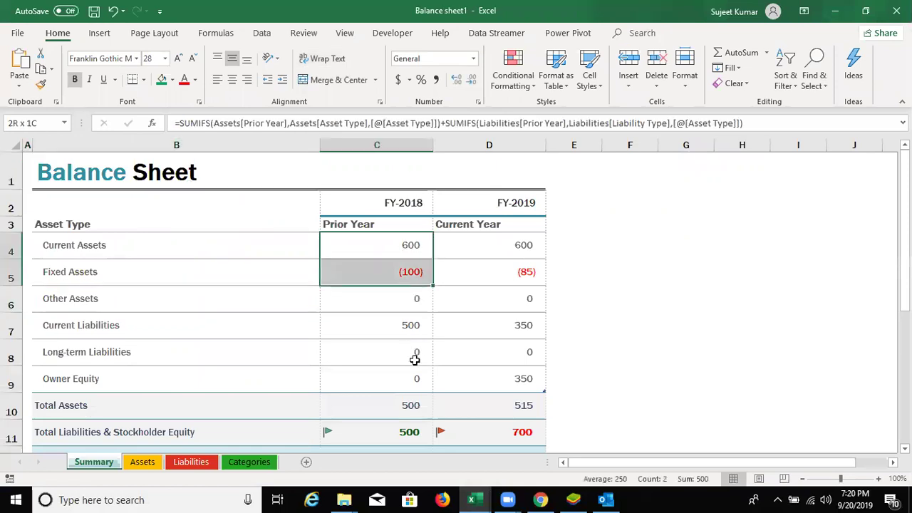
{"action": "left_click", "coordinate": [178, 320]}
Step: On the Assets sheet, review Cash, Investments, Inventories, Accounts receivable and Leasehold improvements descriptions
{"action": "left_click", "coordinate": [142, 462]}
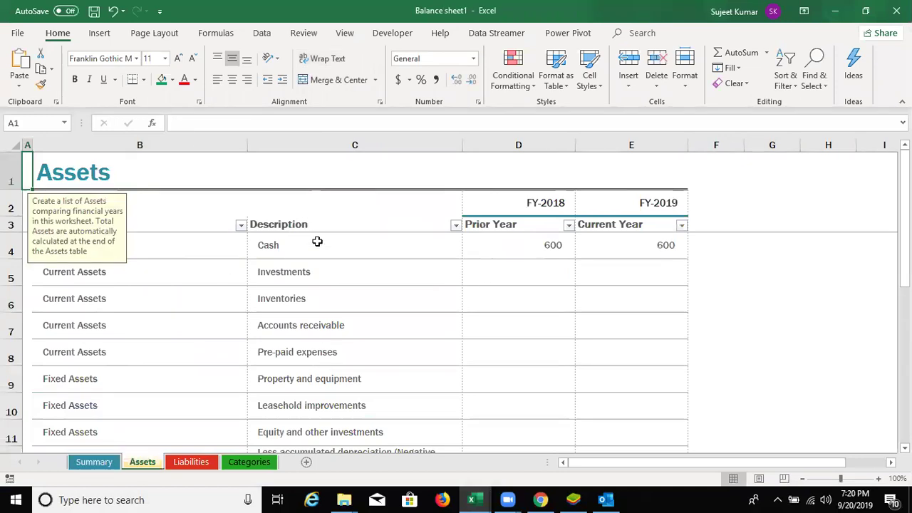
{"action": "left_click", "coordinate": [315, 242]}
{"action": "left_click", "coordinate": [308, 275]}
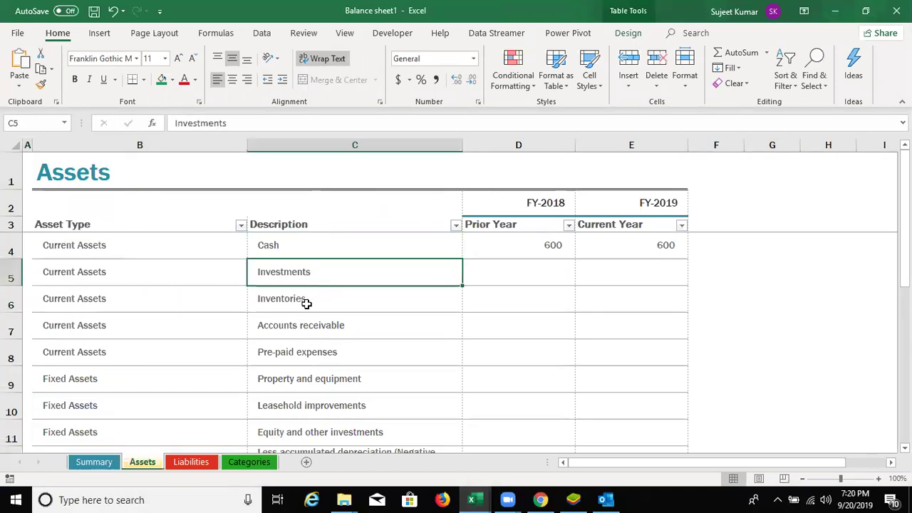
{"action": "left_click", "coordinate": [306, 302]}
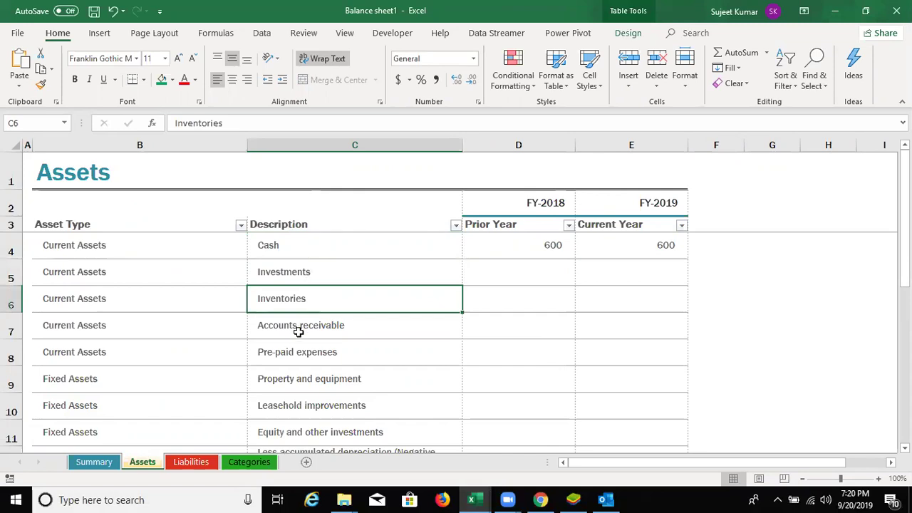
{"action": "left_click", "coordinate": [297, 329]}
{"action": "left_click", "coordinate": [303, 361]}
{"action": "left_click", "coordinate": [306, 406]}
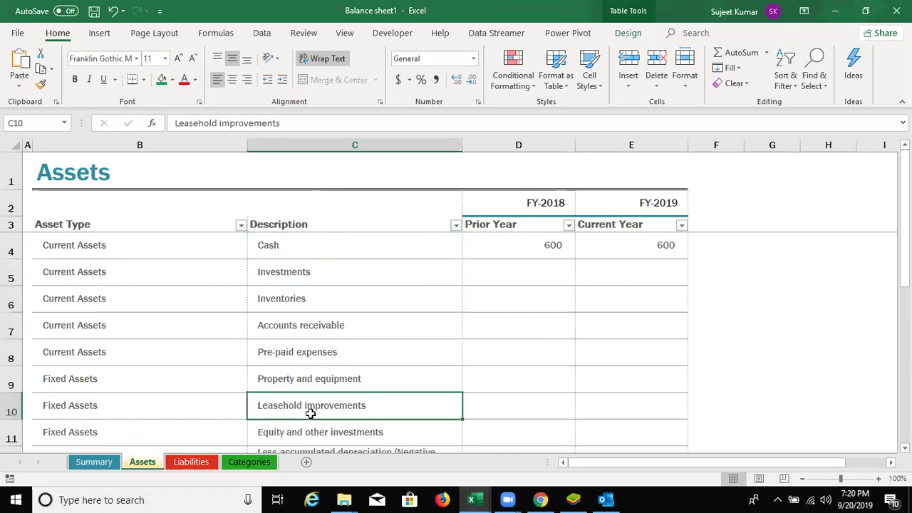
Step: Check the Charity, depreciation and Equity and other investments entries, then go to Liabilities
{"action": "scroll", "coordinate": [311, 413], "scroll_direction": "down", "scroll_amount": 3}
{"action": "scroll", "coordinate": [310, 413], "scroll_direction": "up", "scroll_amount": 1}
{"action": "left_click", "coordinate": [292, 325]}
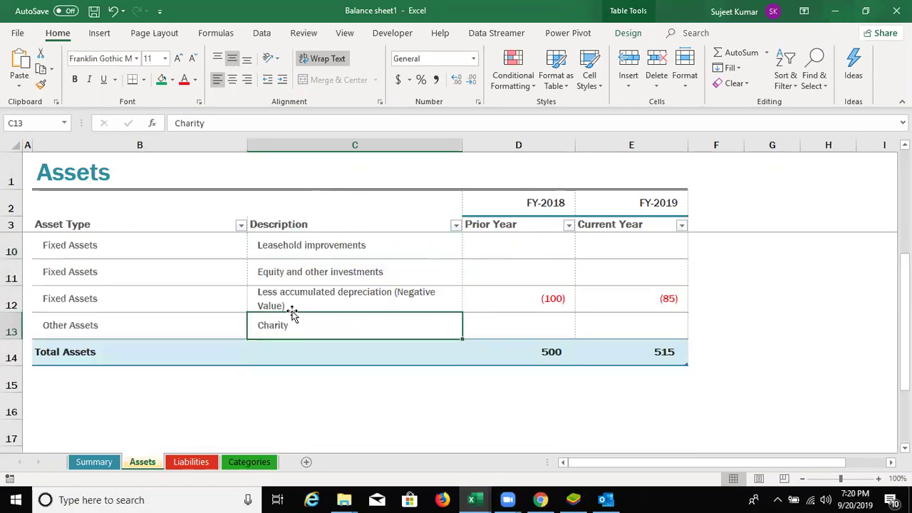
{"action": "left_click", "coordinate": [295, 298]}
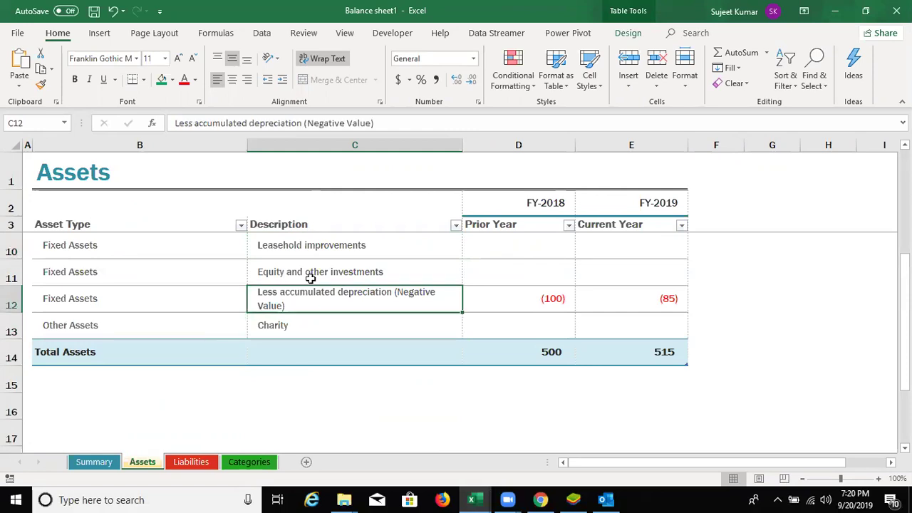
{"action": "left_click", "coordinate": [309, 275]}
{"action": "scroll", "coordinate": [356, 338], "scroll_direction": "up", "scroll_amount": 2}
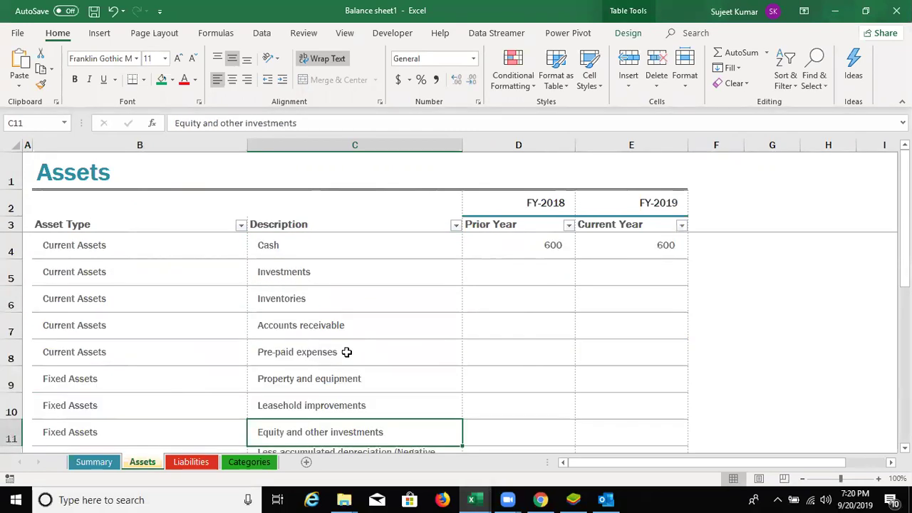
{"action": "left_click", "coordinate": [203, 462]}
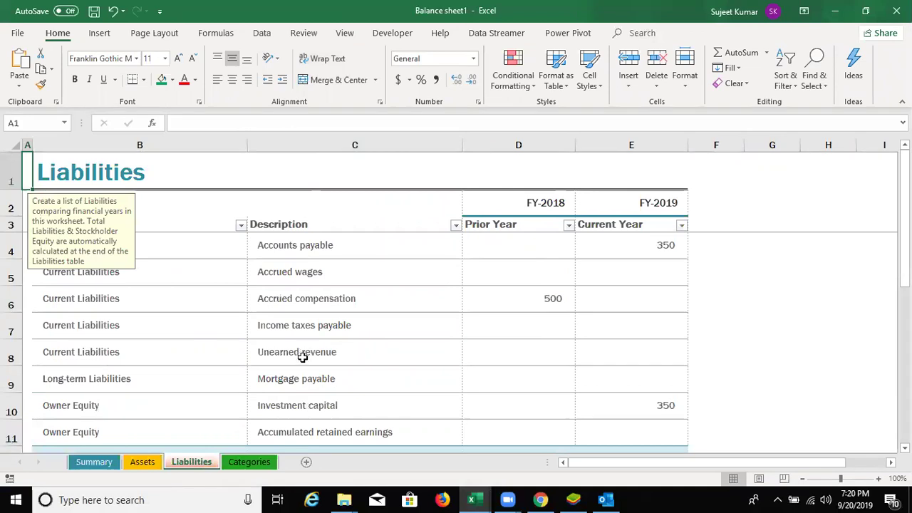
Step: Check the Unearned revenue description on the Liabilities sheet
{"action": "left_click", "coordinate": [301, 354]}
{"action": "scroll", "coordinate": [301, 416], "scroll_direction": "down", "scroll_amount": 3}
{"action": "scroll", "coordinate": [302, 414], "scroll_direction": "up", "scroll_amount": 3}
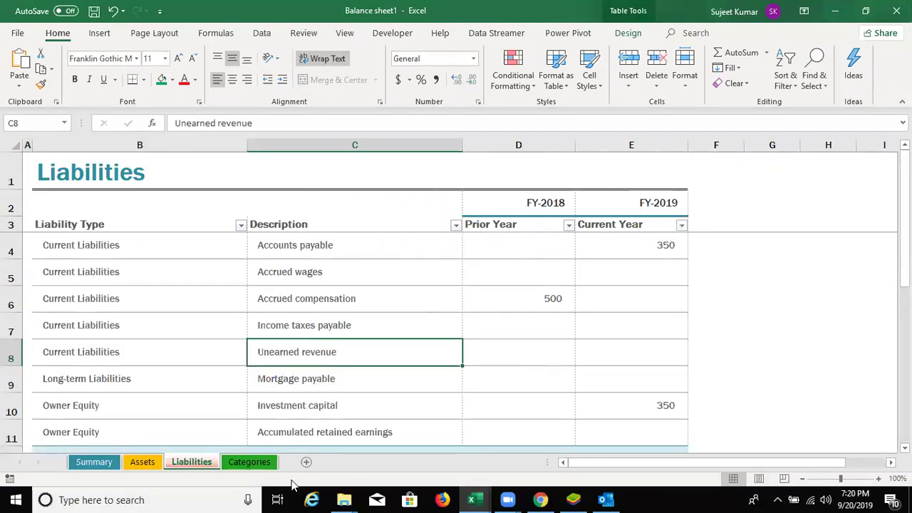
Step: Go through the Categories sheet names, including Long-term Liabilities, Other Assets and Current Liabilities
{"action": "left_click", "coordinate": [249, 461]}
{"action": "left_click", "coordinate": [169, 366]}
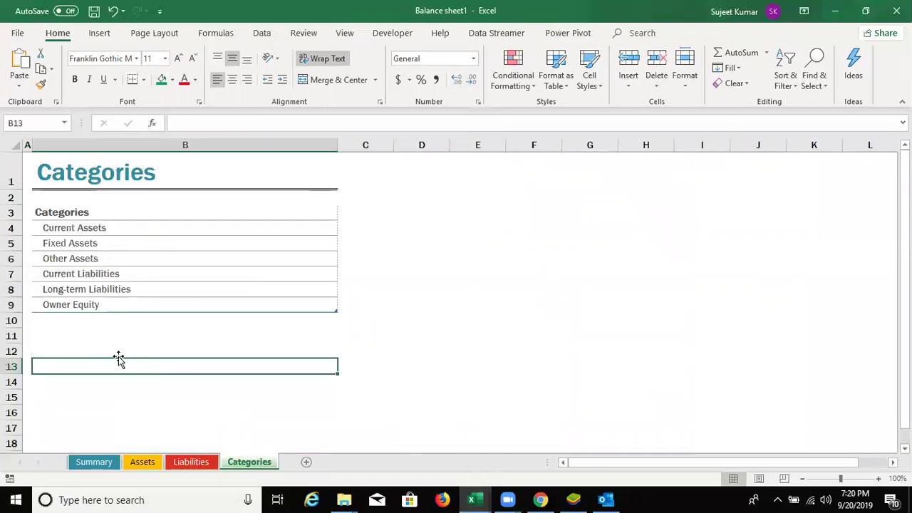
{"action": "left_click", "coordinate": [112, 286]}
{"action": "left_click", "coordinate": [116, 228]}
{"action": "left_click", "coordinate": [117, 240]}
{"action": "left_click", "coordinate": [114, 260]}
{"action": "left_click", "coordinate": [111, 271]}
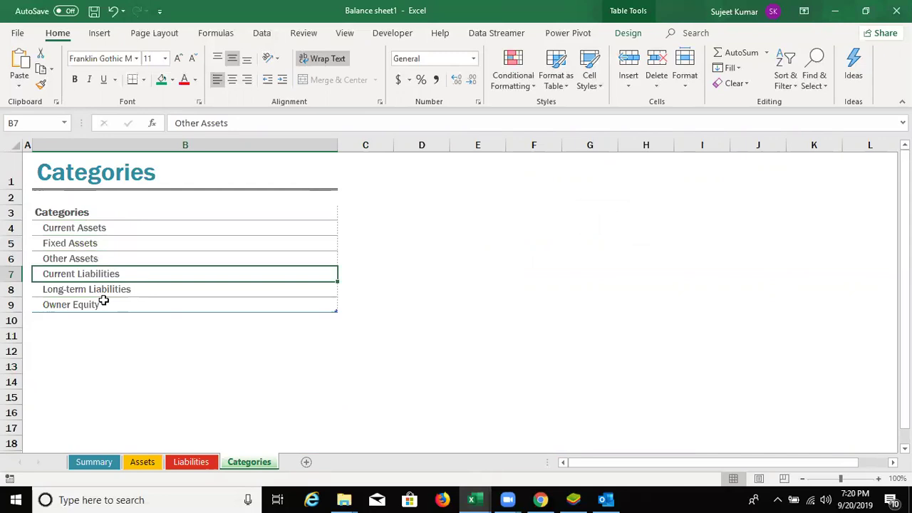
{"action": "left_click", "coordinate": [100, 318]}
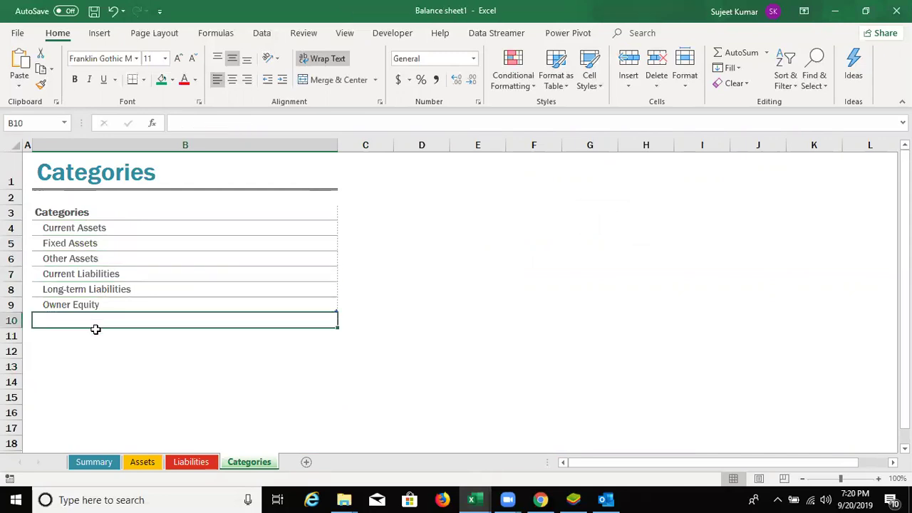
Step: Flip through Assets and Liabilities to the Summary sheet's totals, 500/515 versus 500/700
{"action": "left_click", "coordinate": [134, 463]}
{"action": "left_click", "coordinate": [186, 463]}
{"action": "left_click", "coordinate": [107, 463]}
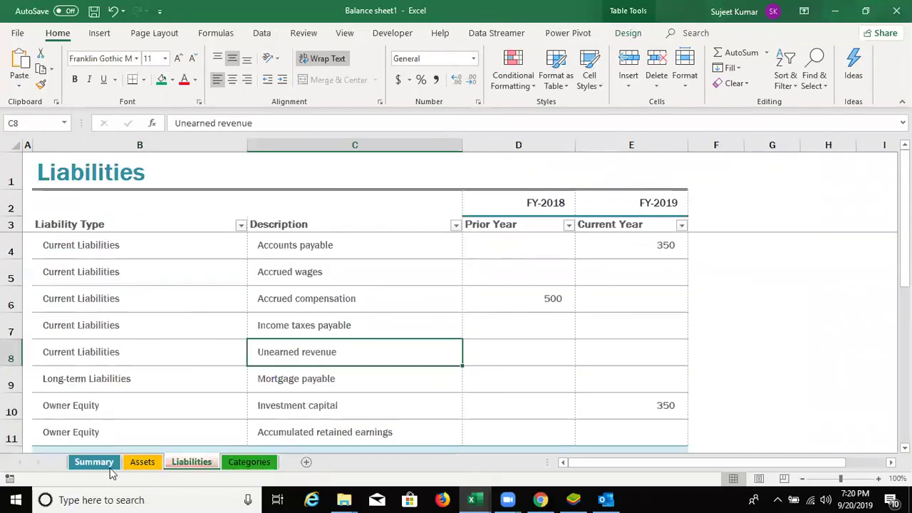
{"action": "scroll", "coordinate": [160, 423], "scroll_direction": "down", "scroll_amount": 1}
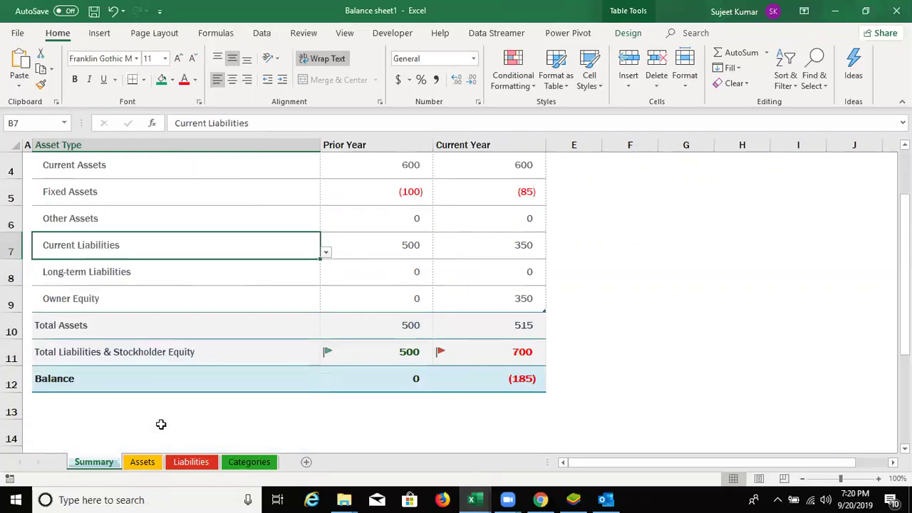
{"action": "scroll", "coordinate": [161, 424], "scroll_direction": "up", "scroll_amount": 1}
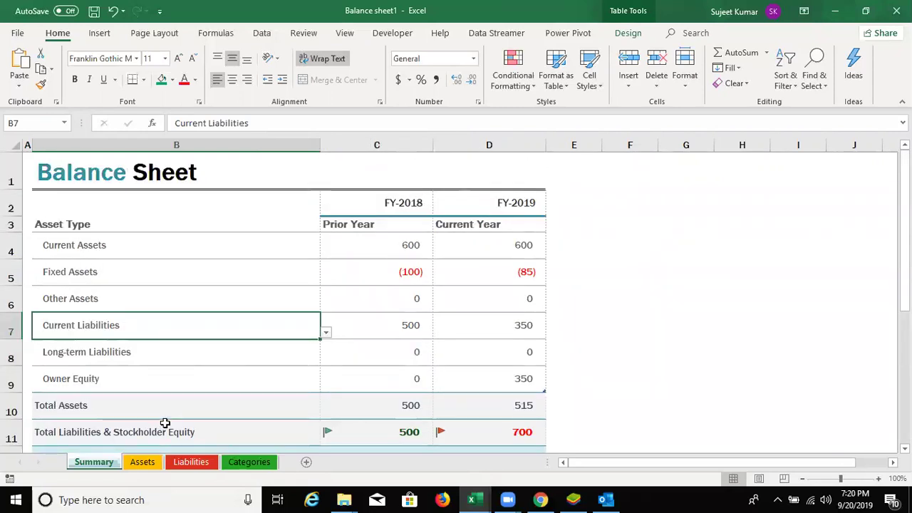
Step: Show the desktop with Win+D and refresh it
{"action": "key", "text": "super+d"}
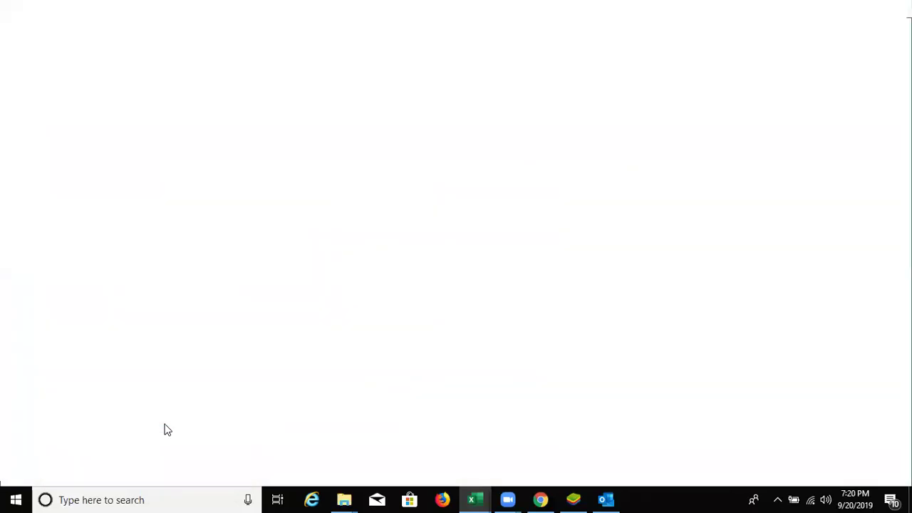
{"action": "right_click", "coordinate": [348, 195]}
{"action": "left_click", "coordinate": [370, 228]}
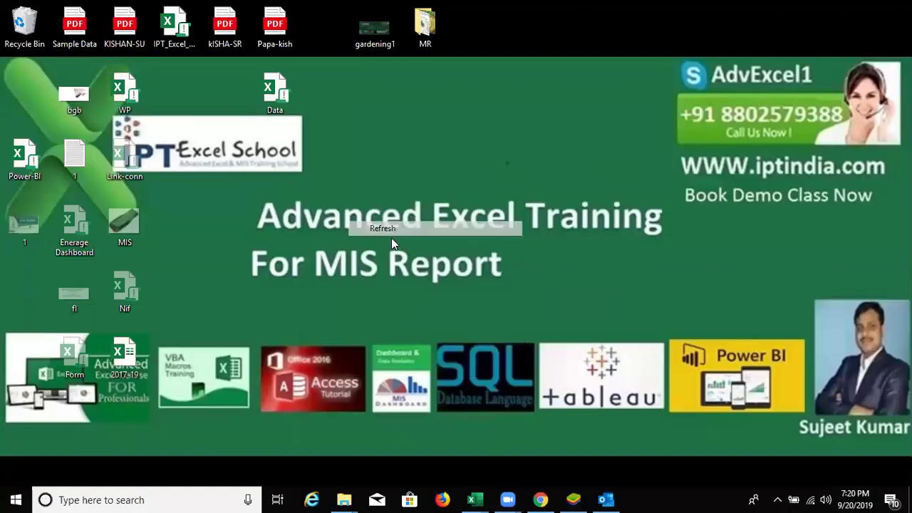
Step: Bring Book4 forward from the taskbar and open its New template gallery
{"action": "mouse_move", "coordinate": [471, 500]}
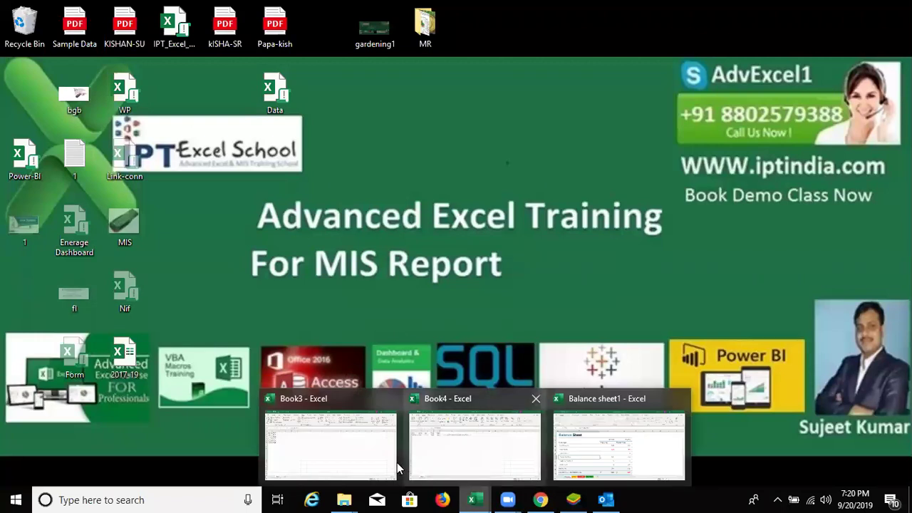
{"action": "left_click", "coordinate": [444, 460]}
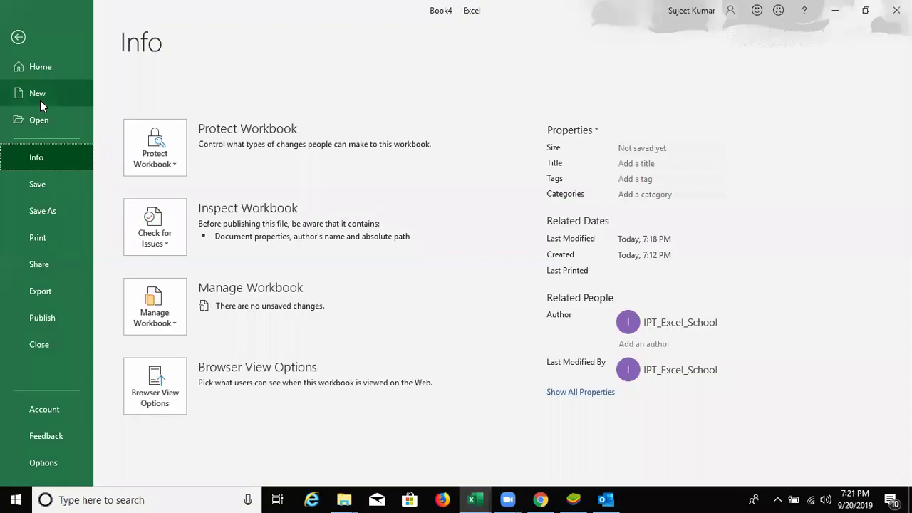
{"action": "left_click", "coordinate": [40, 101]}
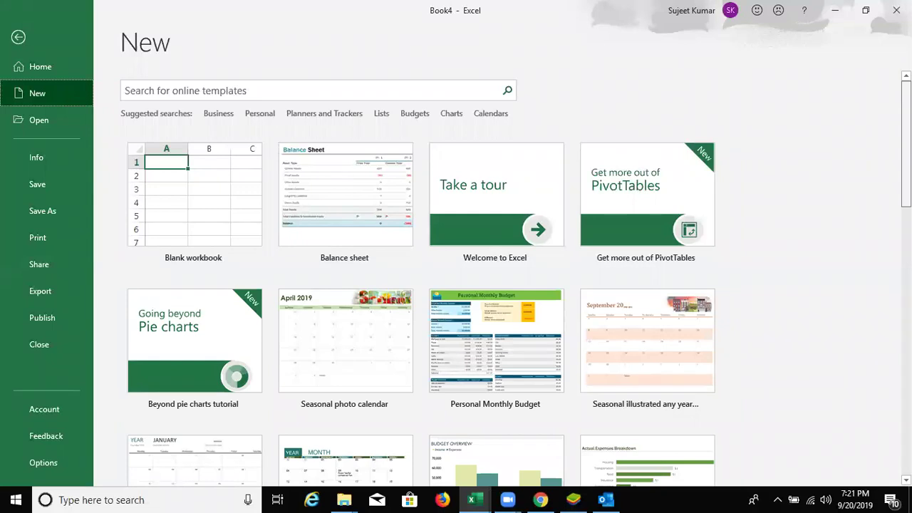
{"action": "scroll", "coordinate": [905, 143], "scroll_direction": "down", "scroll_amount": 2}
{"action": "scroll", "coordinate": [456, 278], "scroll_direction": "down", "scroll_amount": 5}
{"action": "scroll", "coordinate": [455, 278], "scroll_direction": "down", "scroll_amount": 2}
{"action": "scroll", "coordinate": [455, 278], "scroll_direction": "down", "scroll_amount": 1}
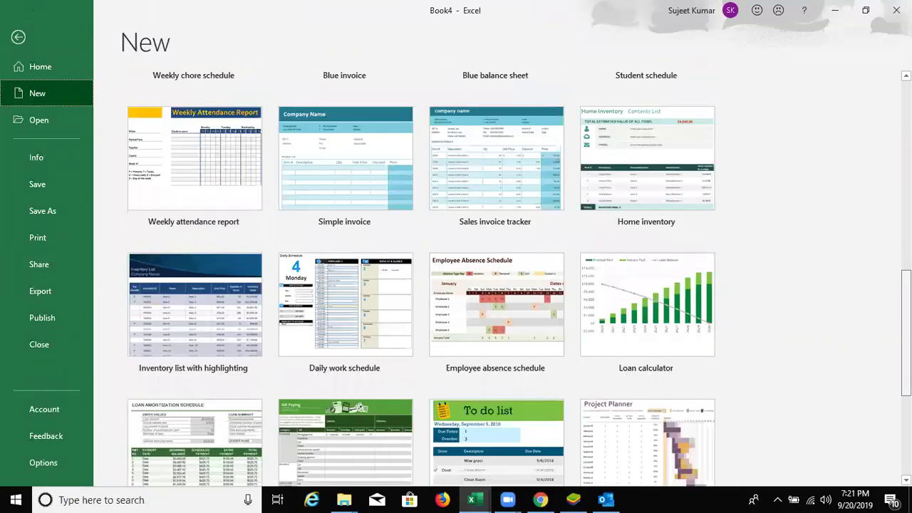
{"action": "scroll", "coordinate": [456, 278], "scroll_direction": "down", "scroll_amount": 3}
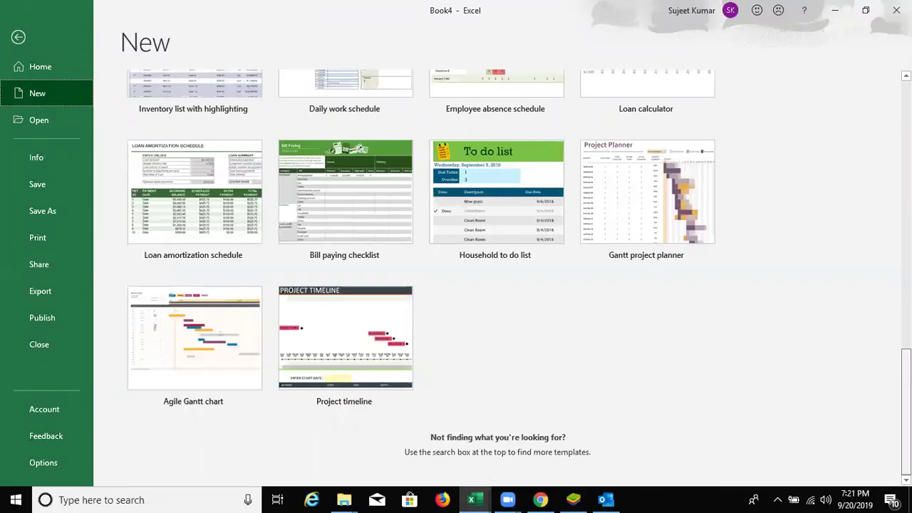
{"action": "scroll", "coordinate": [456, 277], "scroll_direction": "up", "scroll_amount": 1}
{"action": "scroll", "coordinate": [456, 277], "scroll_direction": "up", "scroll_amount": 5}
{"action": "scroll", "coordinate": [456, 278], "scroll_direction": "up", "scroll_amount": 2}
{"action": "scroll", "coordinate": [456, 278], "scroll_direction": "up", "scroll_amount": 3}
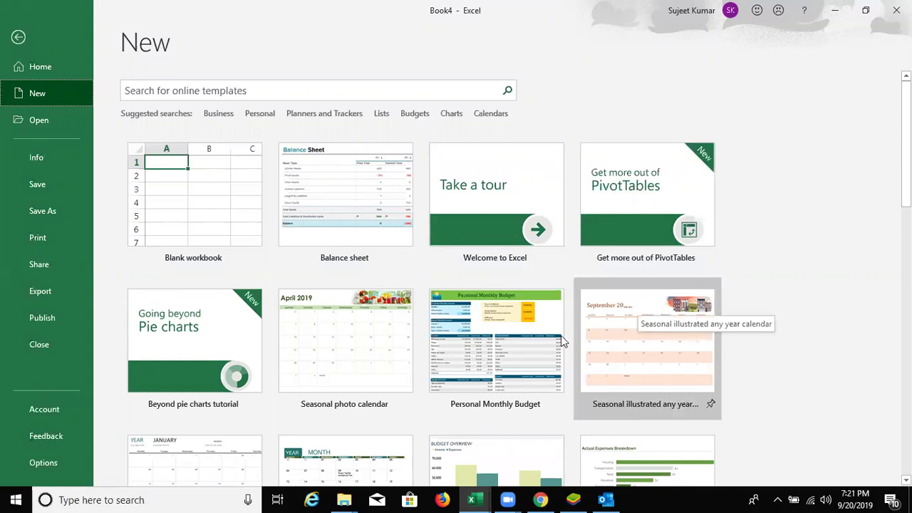
{"action": "scroll", "coordinate": [561, 338], "scroll_direction": "down", "scroll_amount": 3}
{"action": "scroll", "coordinate": [559, 339], "scroll_direction": "down", "scroll_amount": 1}
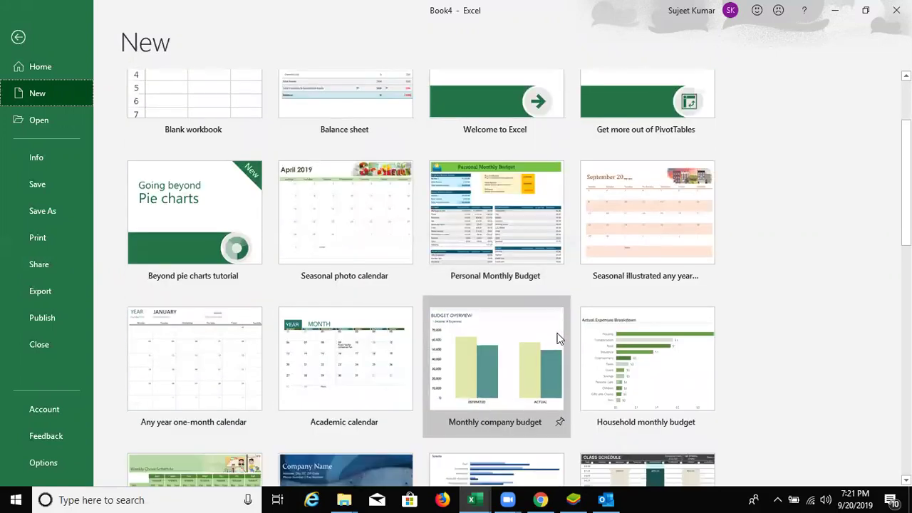
{"action": "scroll", "coordinate": [559, 339], "scroll_direction": "down", "scroll_amount": 1}
{"action": "scroll", "coordinate": [559, 339], "scroll_direction": "down", "scroll_amount": 1}
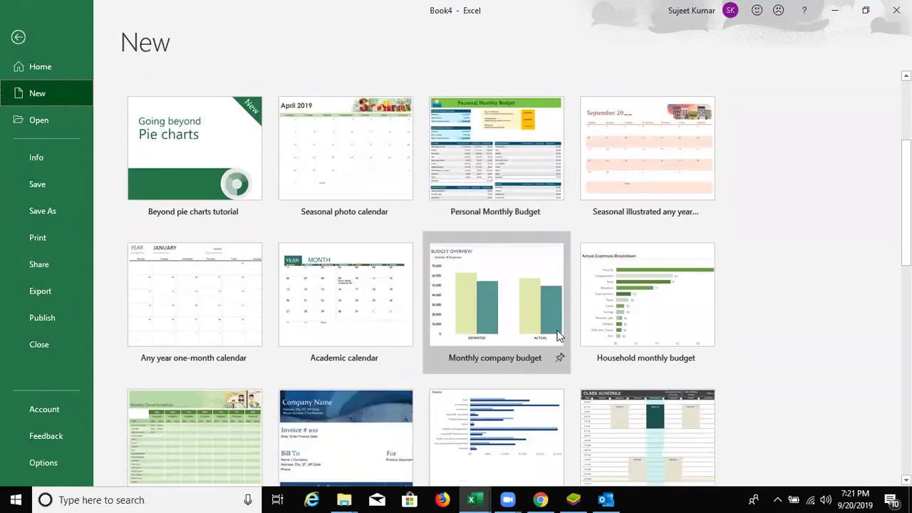
{"action": "scroll", "coordinate": [560, 329], "scroll_direction": "down", "scroll_amount": 1}
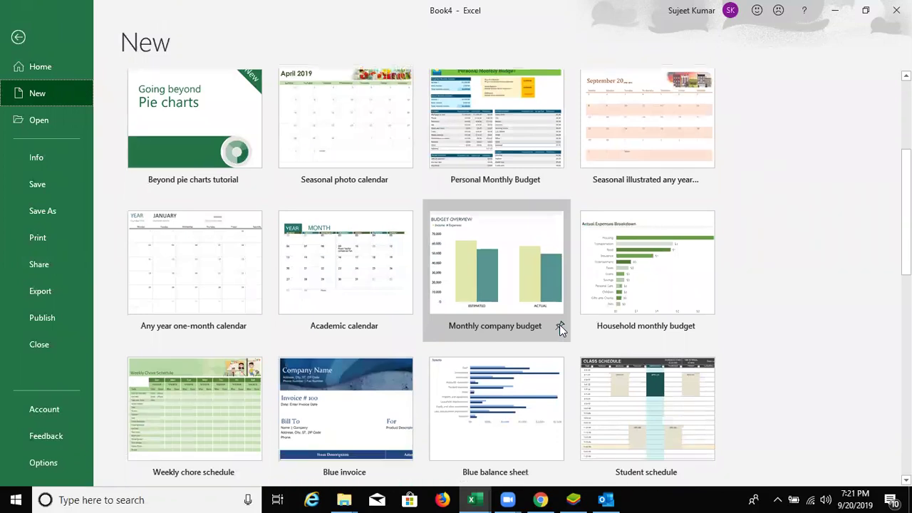
{"action": "scroll", "coordinate": [560, 330], "scroll_direction": "down", "scroll_amount": 2}
{"action": "scroll", "coordinate": [561, 330], "scroll_direction": "down", "scroll_amount": 1}
{"action": "scroll", "coordinate": [560, 329], "scroll_direction": "down", "scroll_amount": 2}
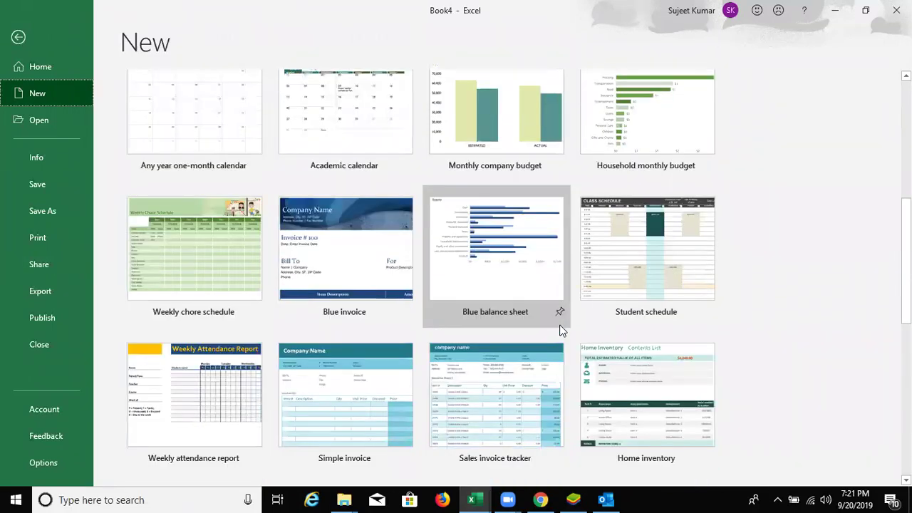
{"action": "scroll", "coordinate": [561, 330], "scroll_direction": "down", "scroll_amount": 1}
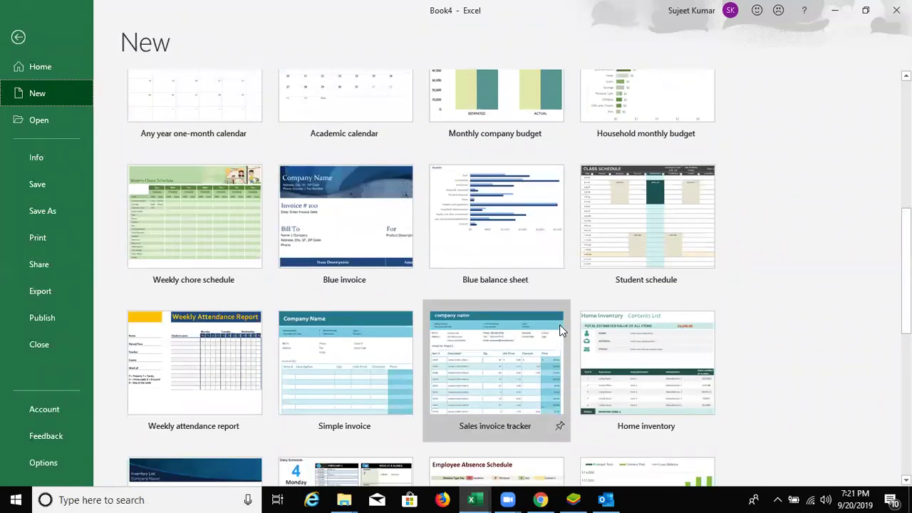
{"action": "scroll", "coordinate": [560, 329], "scroll_direction": "down", "scroll_amount": 2}
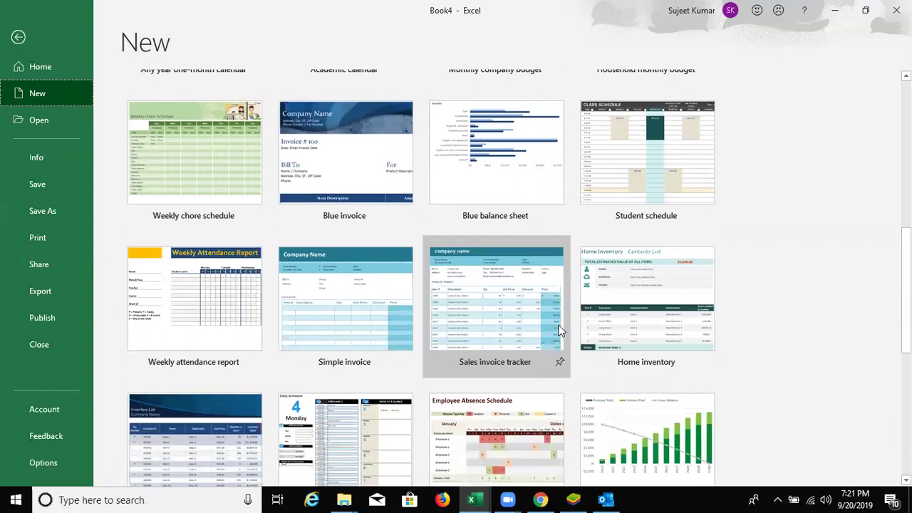
{"action": "scroll", "coordinate": [560, 330], "scroll_direction": "down", "scroll_amount": 2}
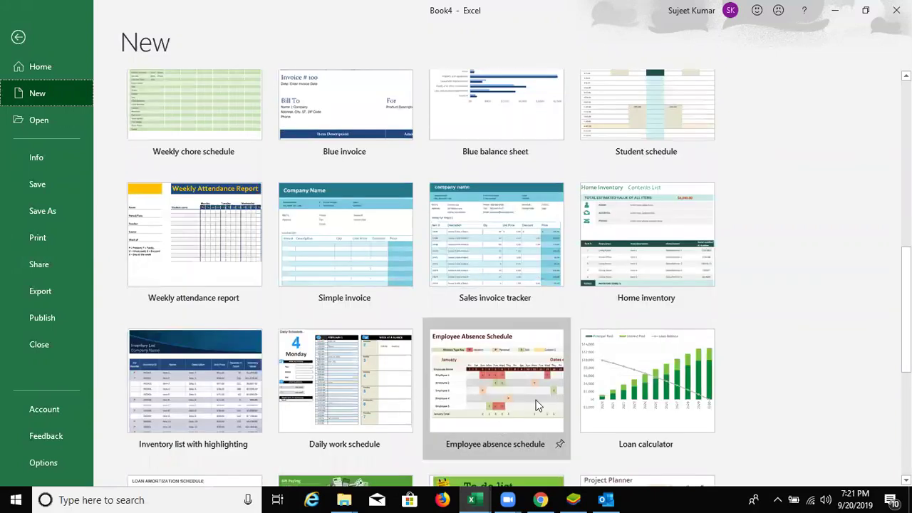
{"action": "left_click", "coordinate": [531, 405]}
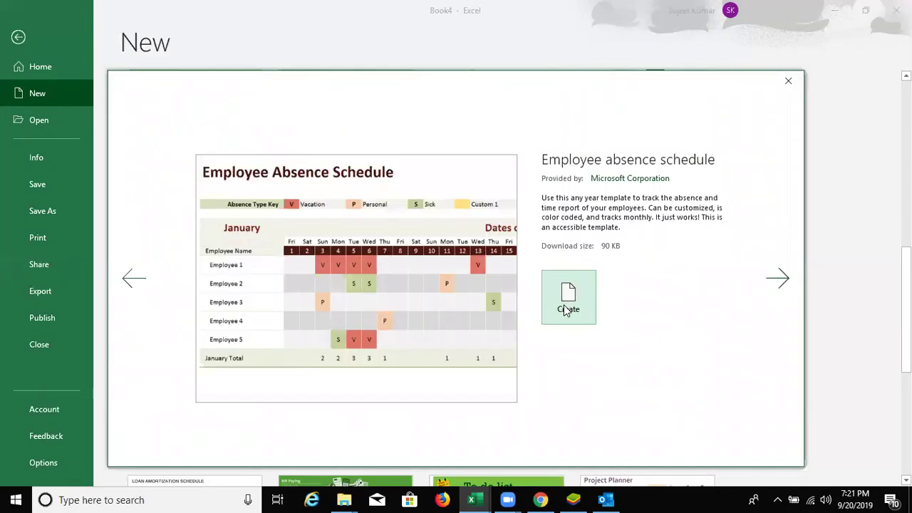
{"action": "left_click", "coordinate": [565, 310]}
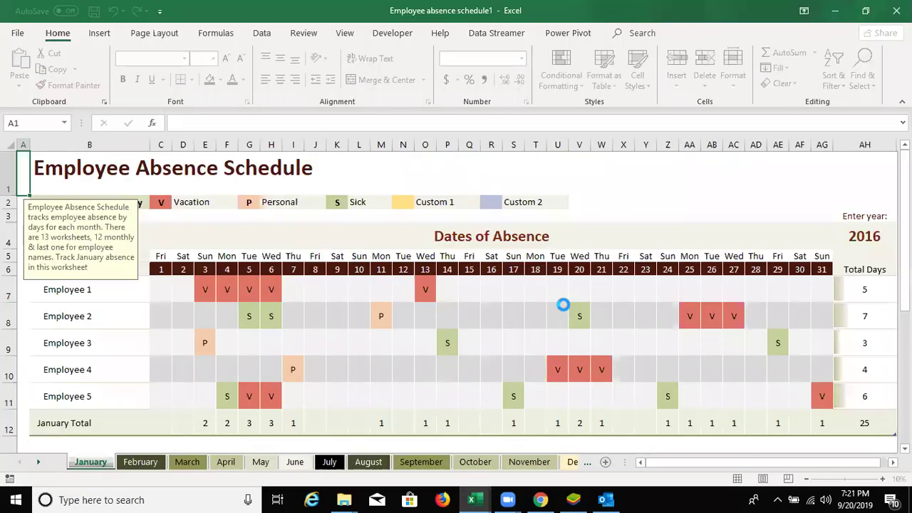
{"action": "left_click", "coordinate": [383, 363]}
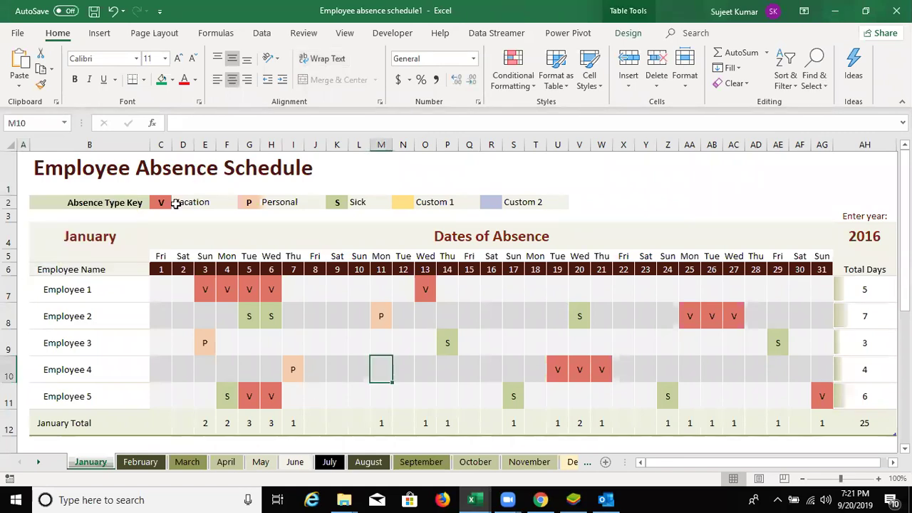
{"action": "left_click", "coordinate": [225, 208]}
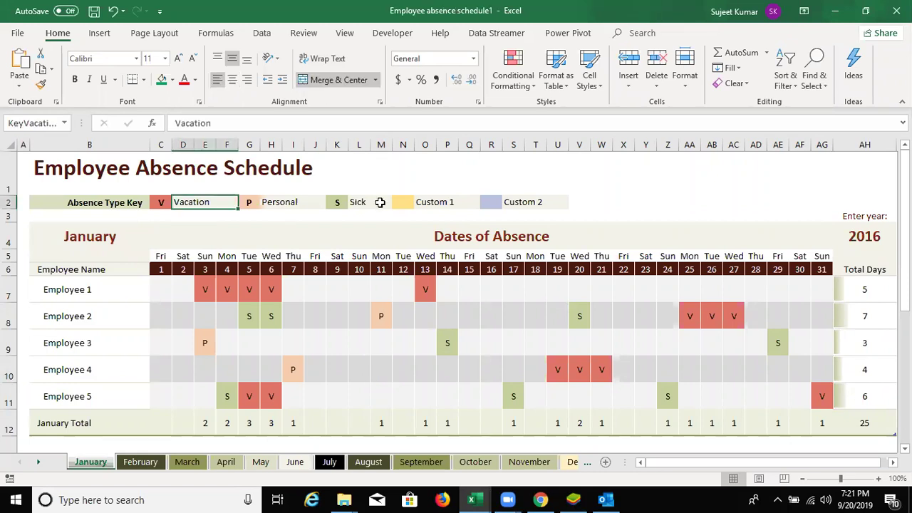
Step: On January, inspect the Custom 1 key guidance and Employee 2's personal and sick days
{"action": "left_click", "coordinate": [427, 203]}
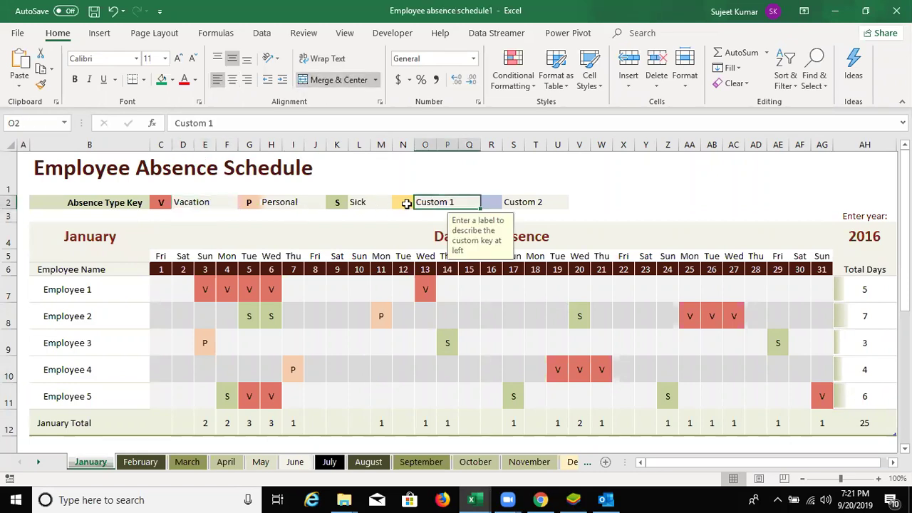
{"action": "left_click", "coordinate": [380, 316]}
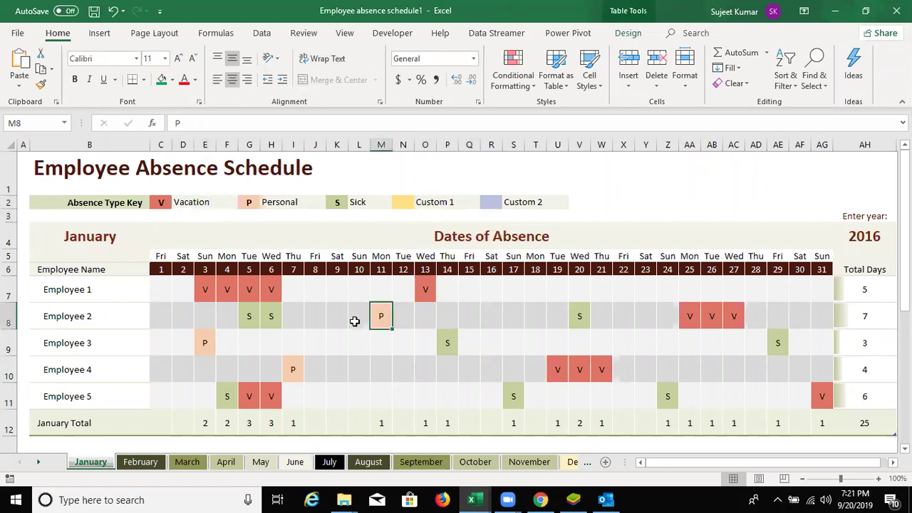
{"action": "left_click", "coordinate": [251, 316]}
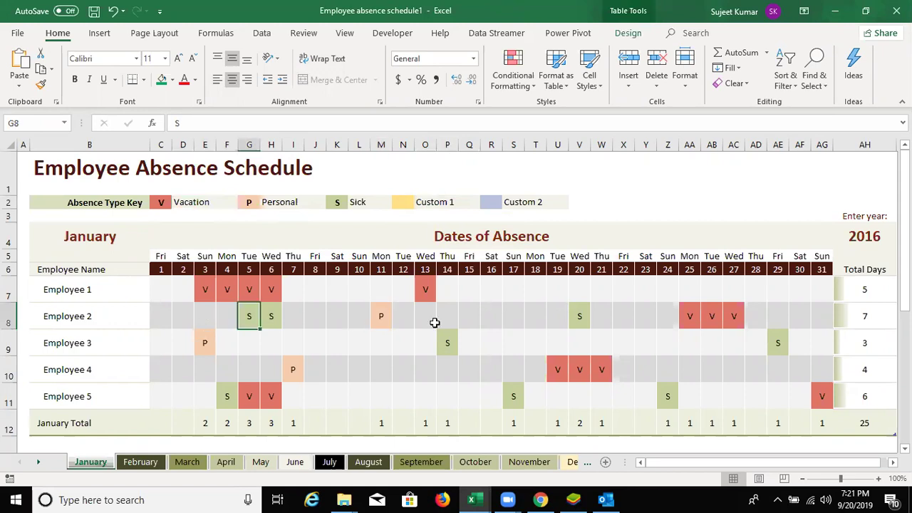
{"action": "key", "text": "Left"}
{"action": "key", "text": "Left"}
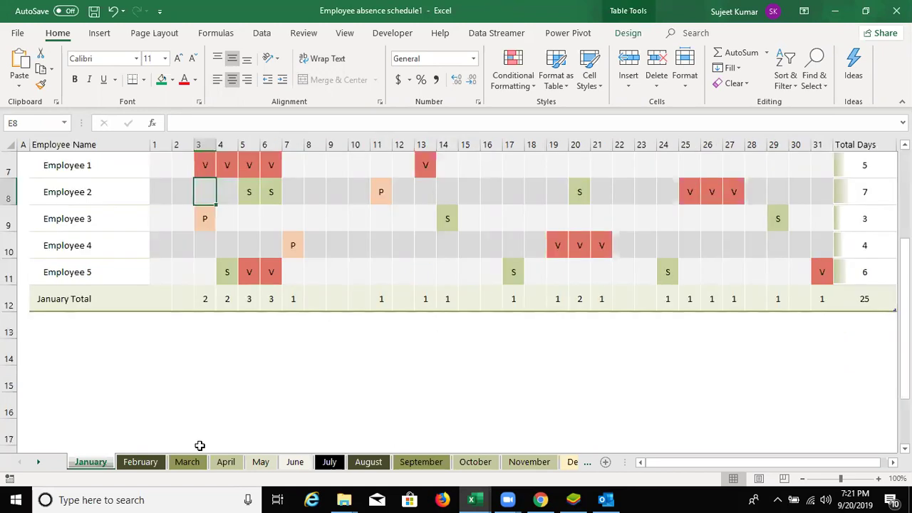
Step: Switch to February and inspect Employee 2's sick day and Employee 5's vacation entries
{"action": "left_click", "coordinate": [143, 461]}
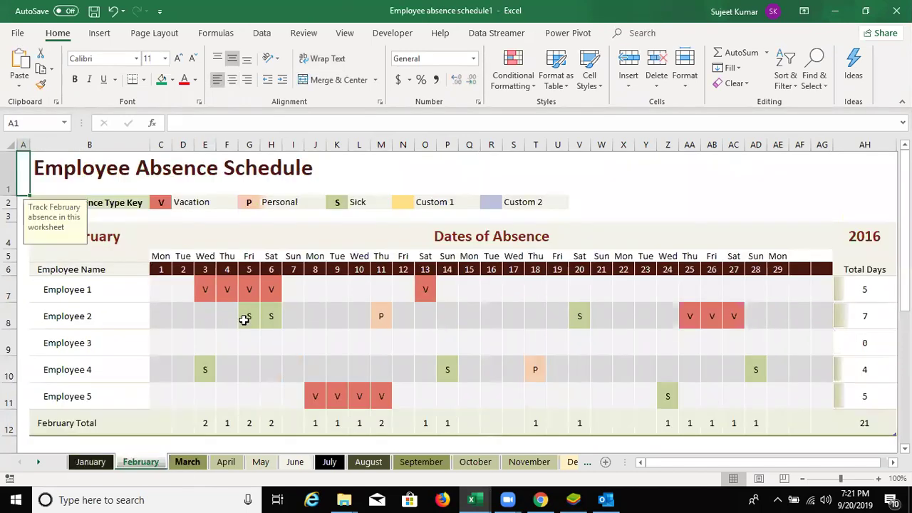
{"action": "left_click", "coordinate": [243, 320]}
{"action": "left_click", "coordinate": [332, 395]}
{"action": "left_click", "coordinate": [359, 398]}
{"action": "key", "text": "Right"}
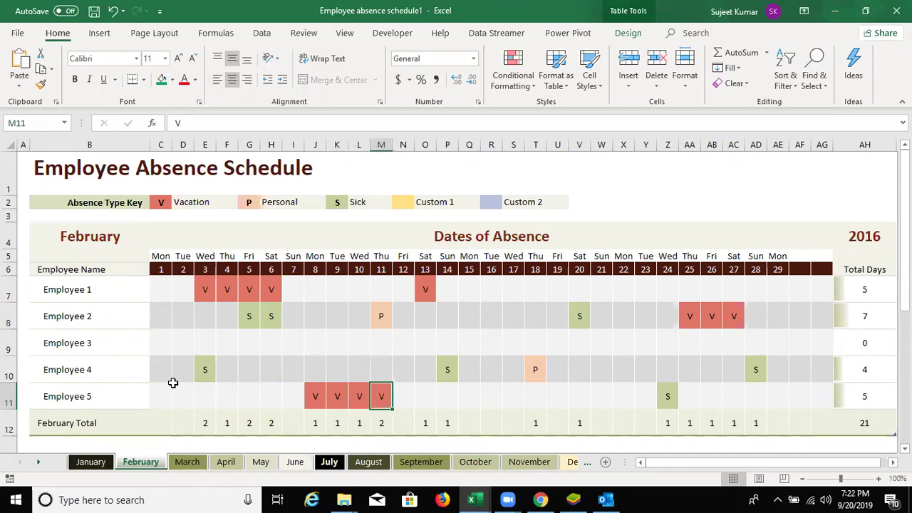
Step: Mark and then clear spans of day cells for Employee 4 and Employee 2
{"action": "left_click", "coordinate": [111, 371]}
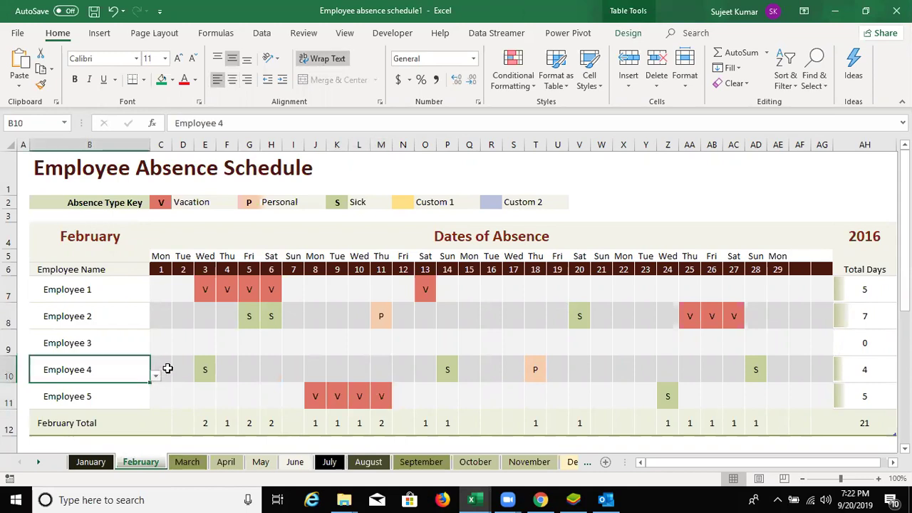
{"action": "left_click", "coordinate": [169, 368]}
{"action": "left_click", "coordinate": [228, 373]}
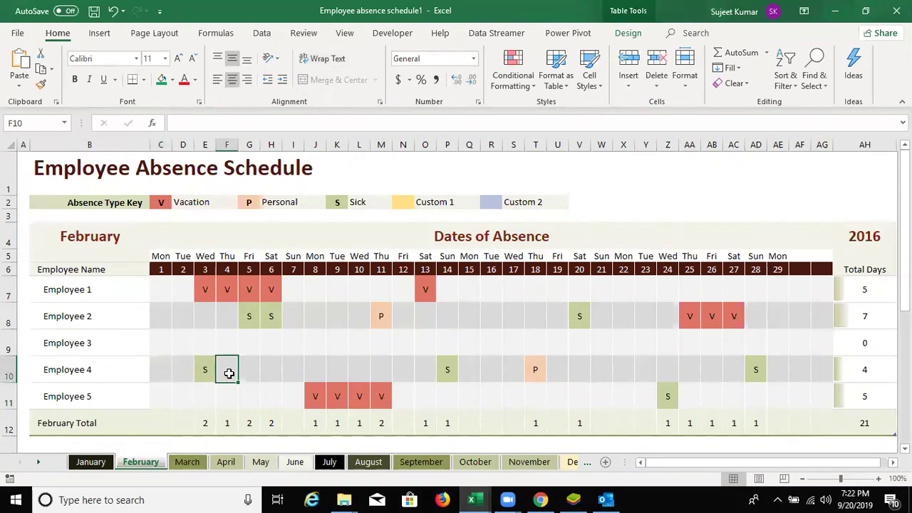
{"action": "left_click_drag", "start_coordinate": [229, 373], "coordinate": [421, 369]}
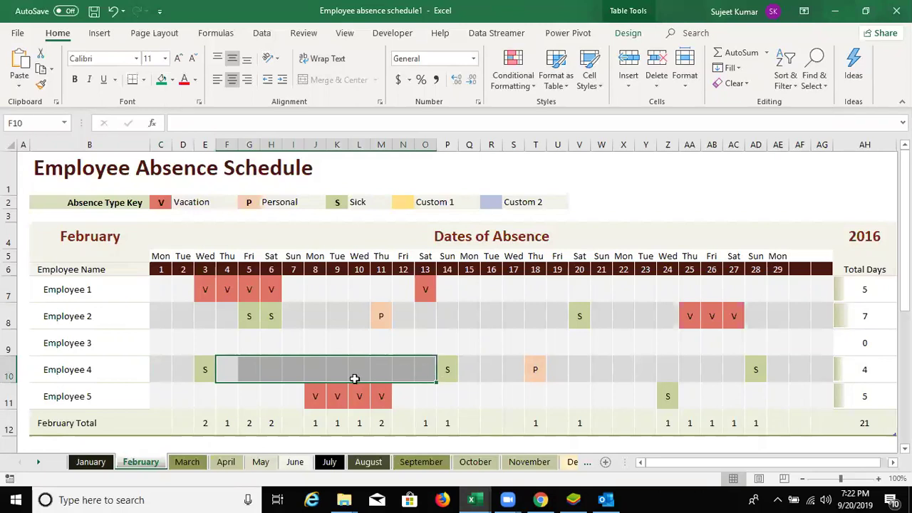
{"action": "left_click", "coordinate": [372, 341]}
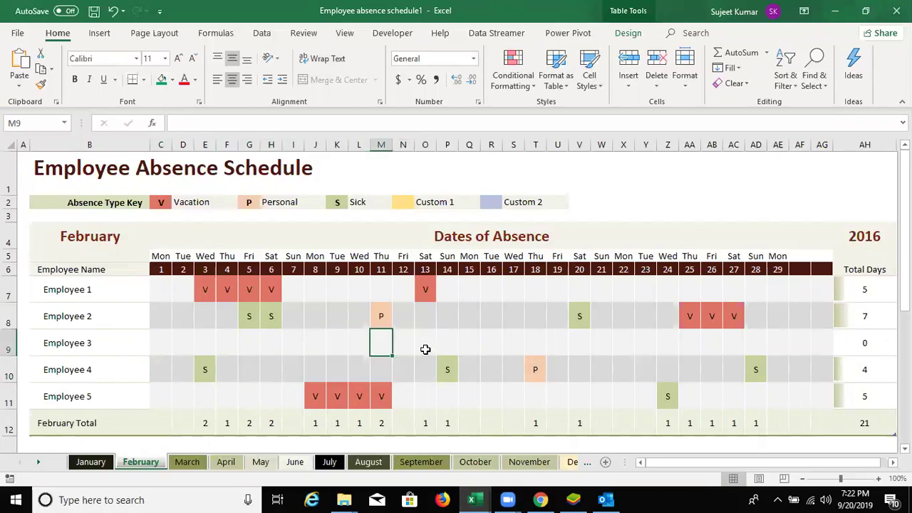
{"action": "left_click_drag", "start_coordinate": [299, 315], "coordinate": [358, 324]}
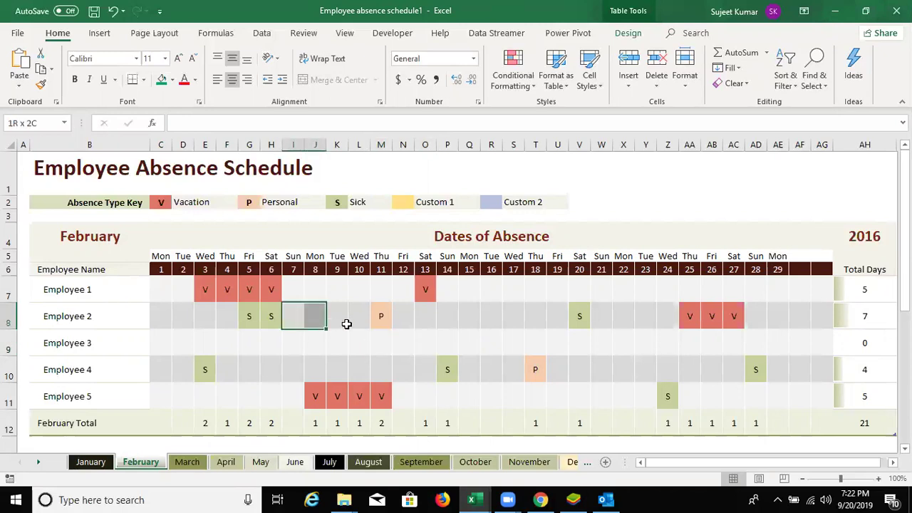
{"action": "left_click", "coordinate": [356, 348]}
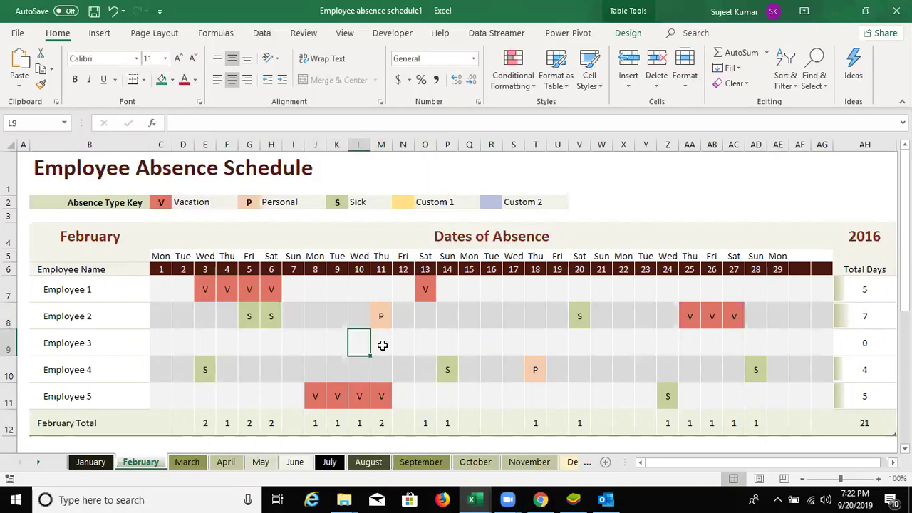
Step: Inspect Employee 4's sick day on the 14th and personal day on the 18th
{"action": "left_click", "coordinate": [446, 372]}
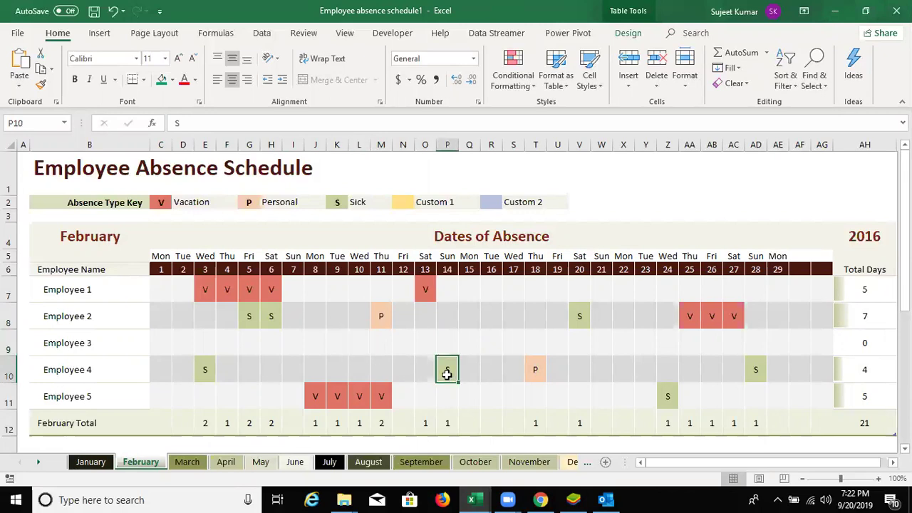
{"action": "left_click", "coordinate": [538, 377]}
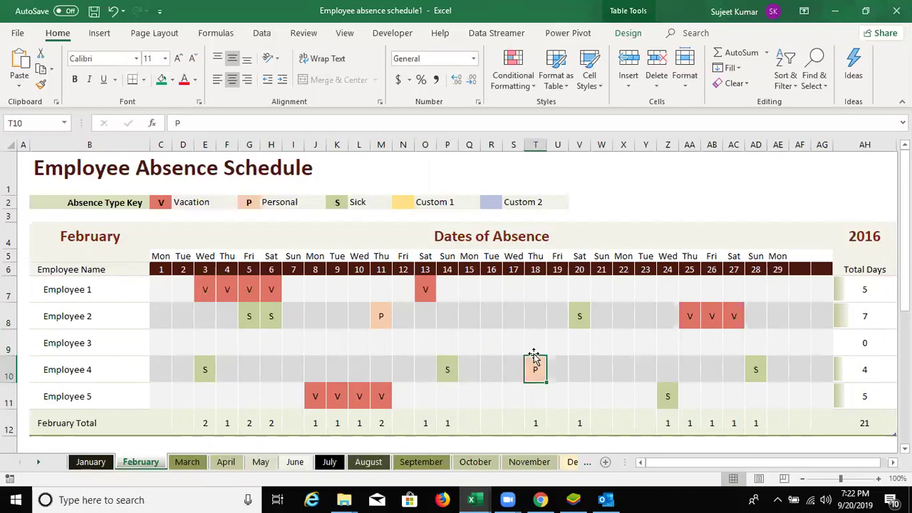
{"action": "left_click", "coordinate": [534, 349]}
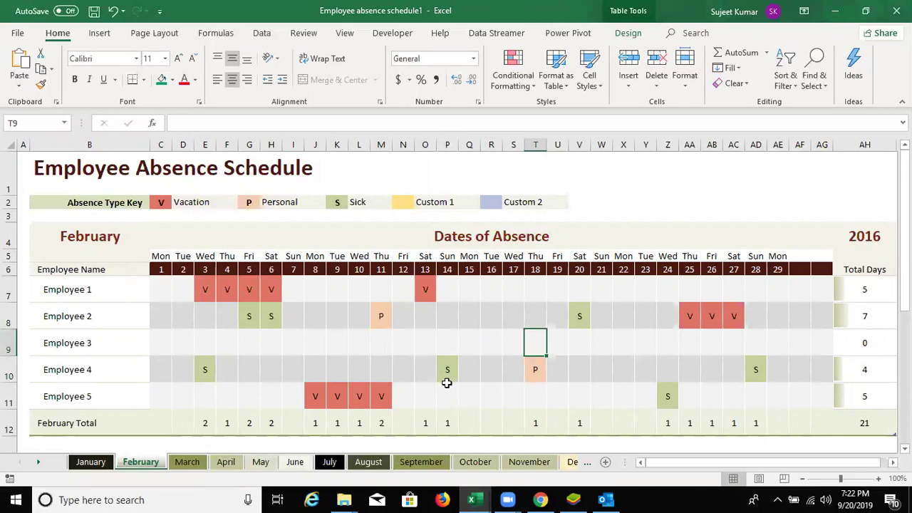
{"action": "scroll", "coordinate": [443, 379], "scroll_direction": "down", "scroll_amount": 2}
{"action": "scroll", "coordinate": [443, 377], "scroll_direction": "up", "scroll_amount": 2}
Step: Select all employees' February absence rows, then Employee 2's three vacation days
{"action": "left_click", "coordinate": [148, 281]}
{"action": "mouse_move", "coordinate": [150, 279]}
{"action": "left_mouse_down"}
{"action": "mouse_move", "coordinate": [820, 410]}
{"action": "mouse_move", "coordinate": [794, 393]}
{"action": "left_mouse_up"}
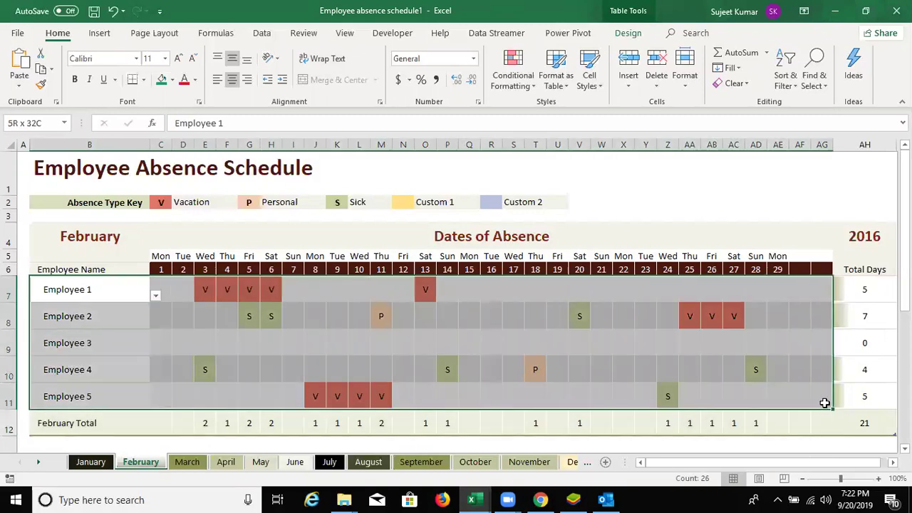
{"action": "left_click_drag", "start_coordinate": [689, 316], "coordinate": [737, 317]}
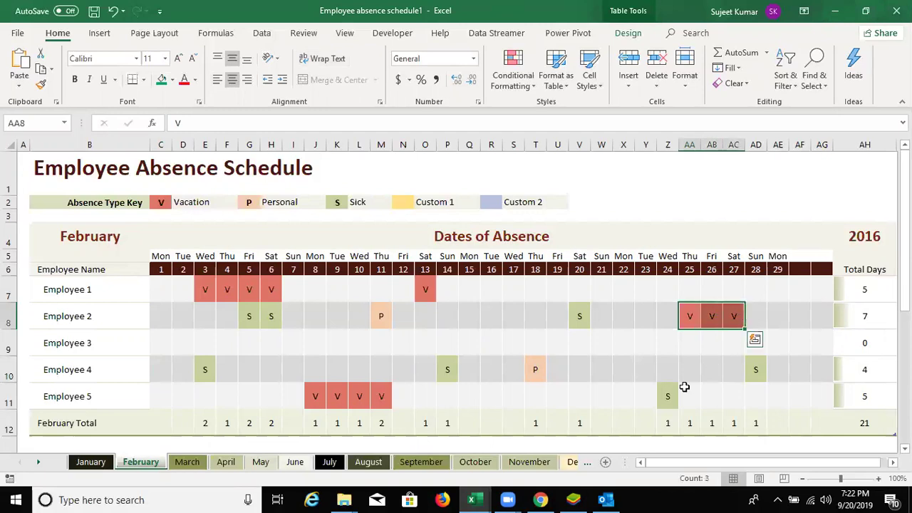
{"action": "scroll", "coordinate": [551, 365], "scroll_direction": "down", "scroll_amount": 1}
{"action": "scroll", "coordinate": [551, 364], "scroll_direction": "up", "scroll_amount": 1}
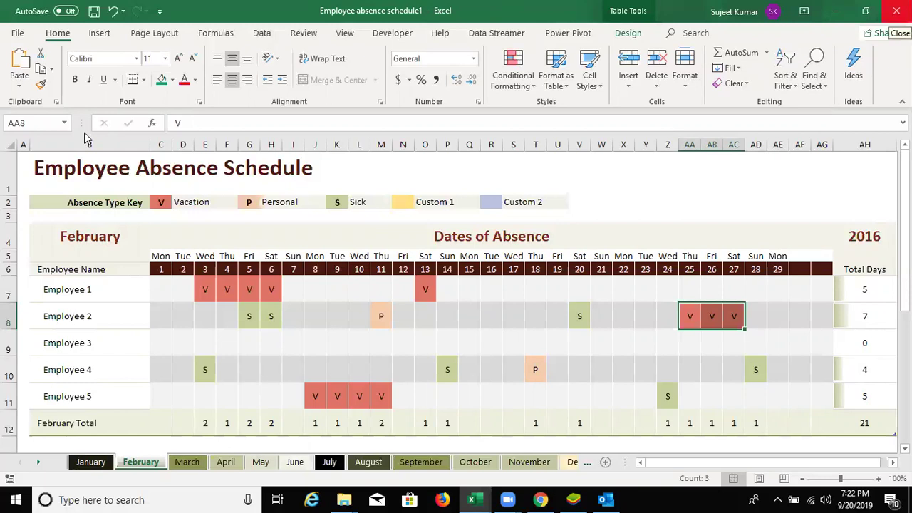
{"action": "left_click", "coordinate": [18, 34]}
{"action": "left_click", "coordinate": [58, 103]}
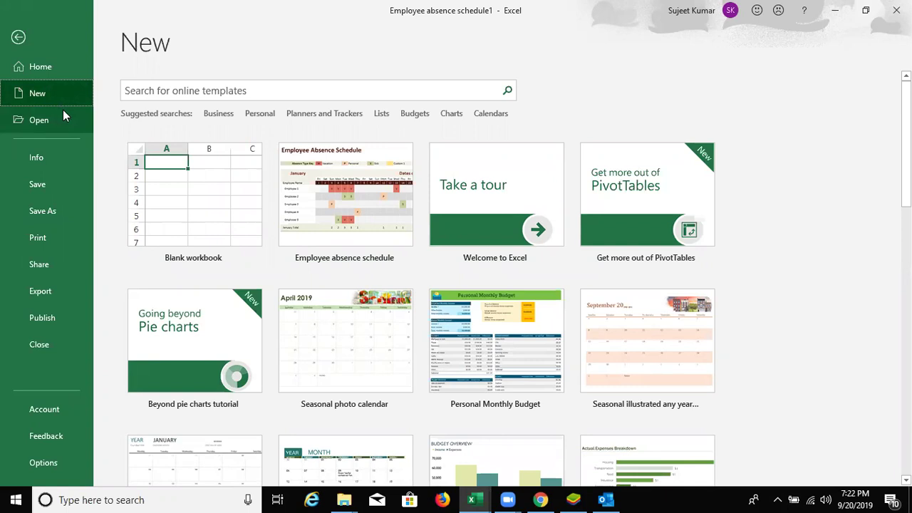
{"action": "left_click", "coordinate": [16, 39]}
{"action": "left_click", "coordinate": [332, 288]}
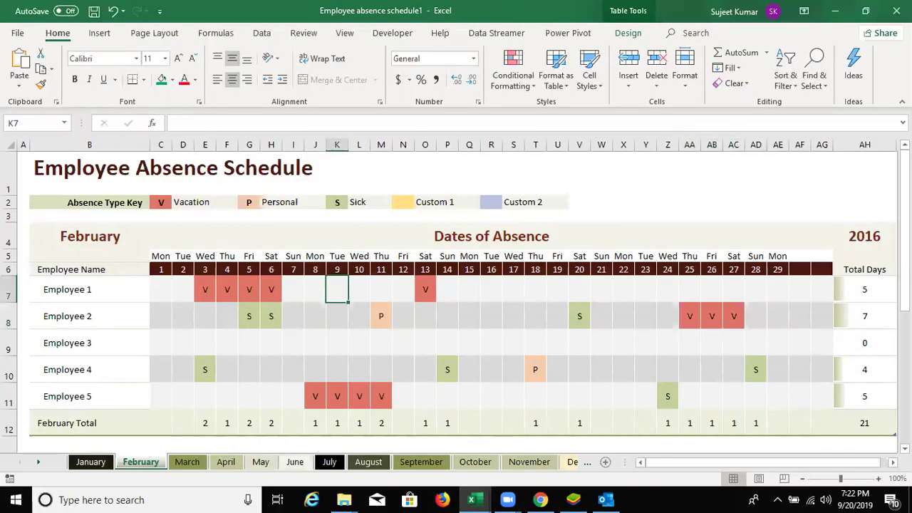
{"action": "scroll", "coordinate": [379, 253], "scroll_direction": "down", "scroll_amount": 1}
{"action": "scroll", "coordinate": [378, 253], "scroll_direction": "down", "scroll_amount": 4}
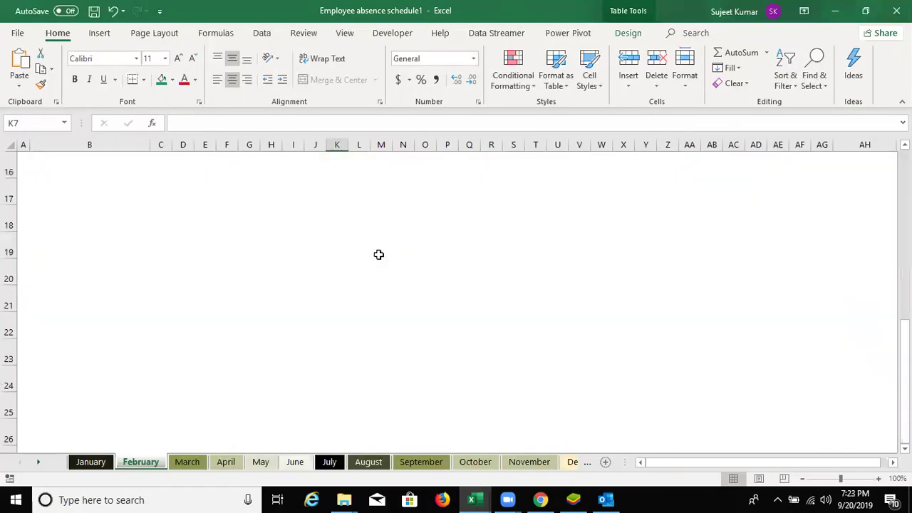
{"action": "scroll", "coordinate": [379, 255], "scroll_direction": "up", "scroll_amount": 5}
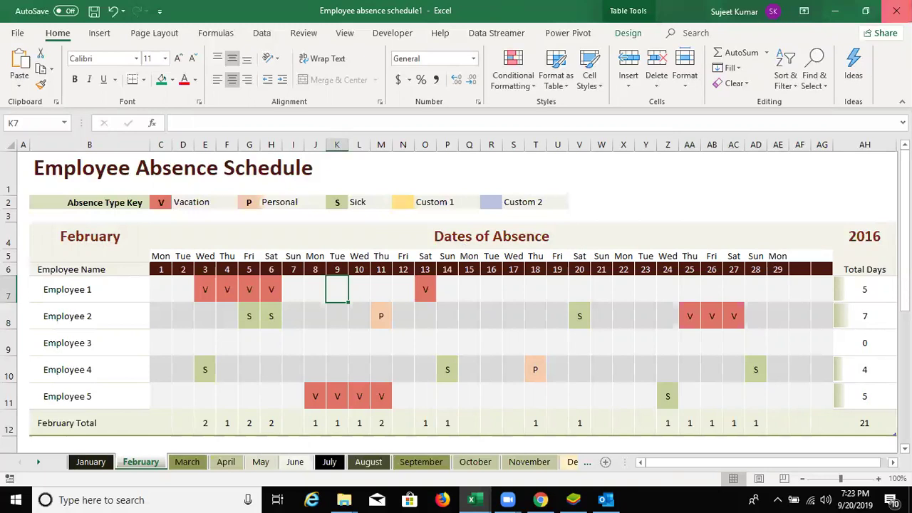
Step: Close Employee absence schedule1 and Balance sheet1 without saving, leaving Book3 and Book4 previews
{"action": "left_click", "coordinate": [884, 17]}
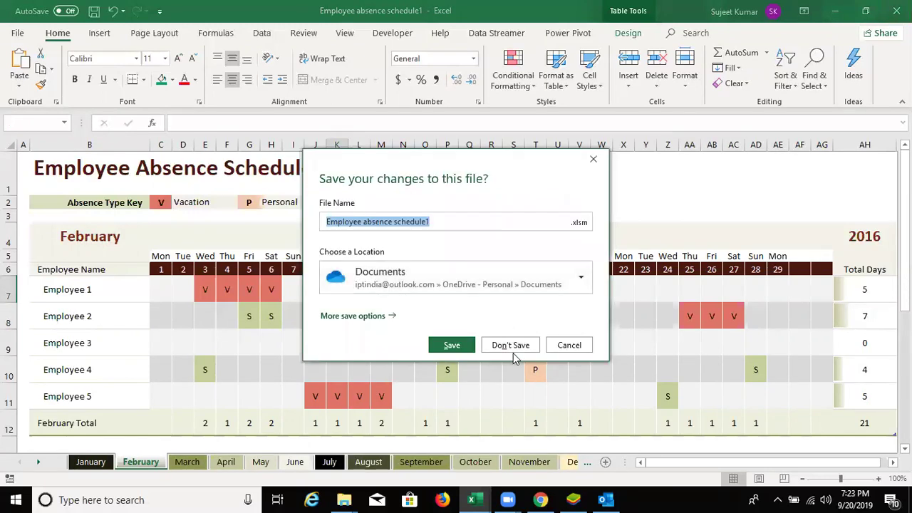
{"action": "left_click", "coordinate": [511, 346]}
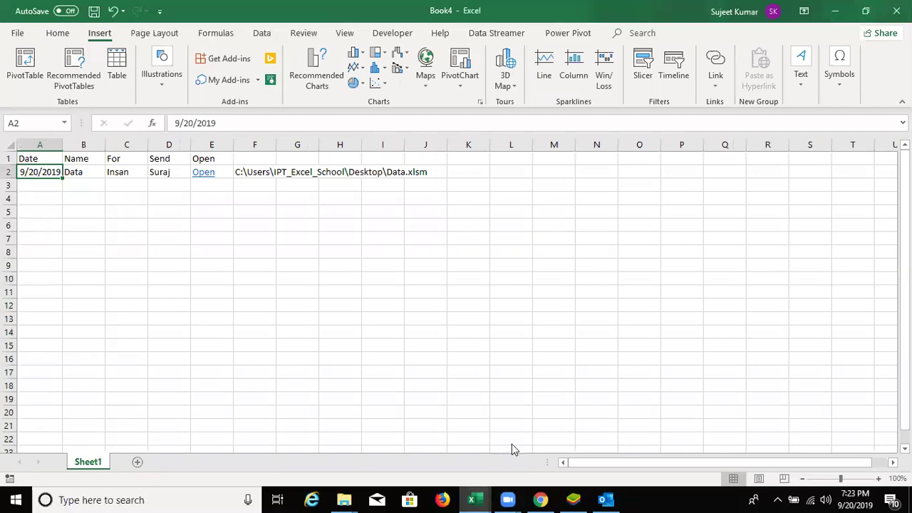
{"action": "mouse_move", "coordinate": [471, 500]}
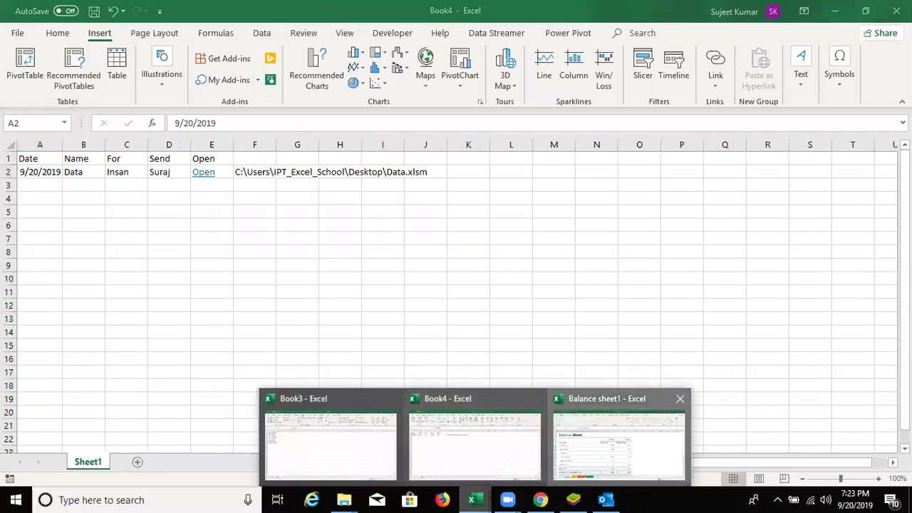
{"action": "left_click", "coordinate": [577, 449]}
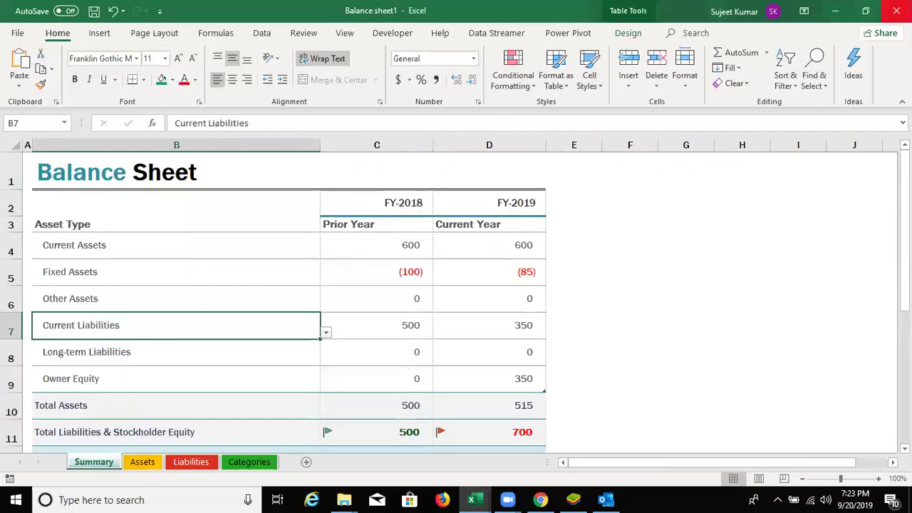
{"action": "key", "text": "ctrl+w"}
{"action": "left_click", "coordinate": [509, 344]}
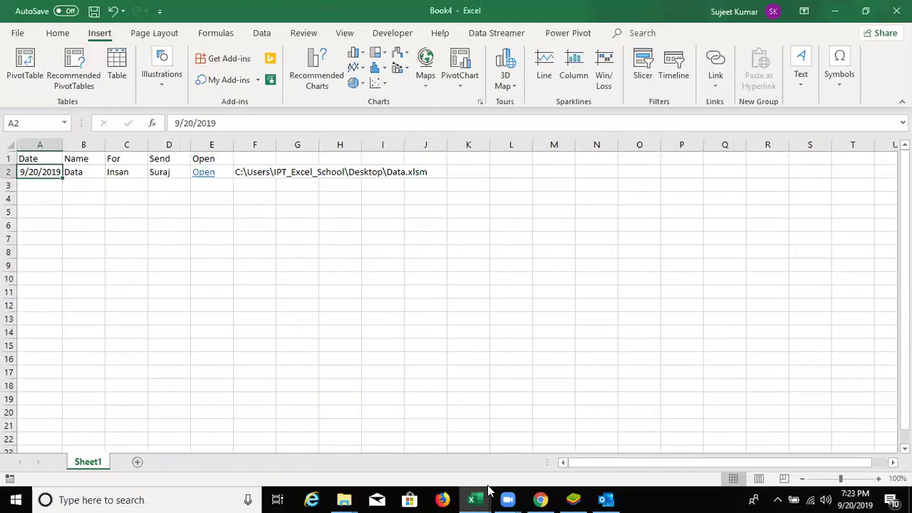
{"action": "mouse_move", "coordinate": [489, 490]}
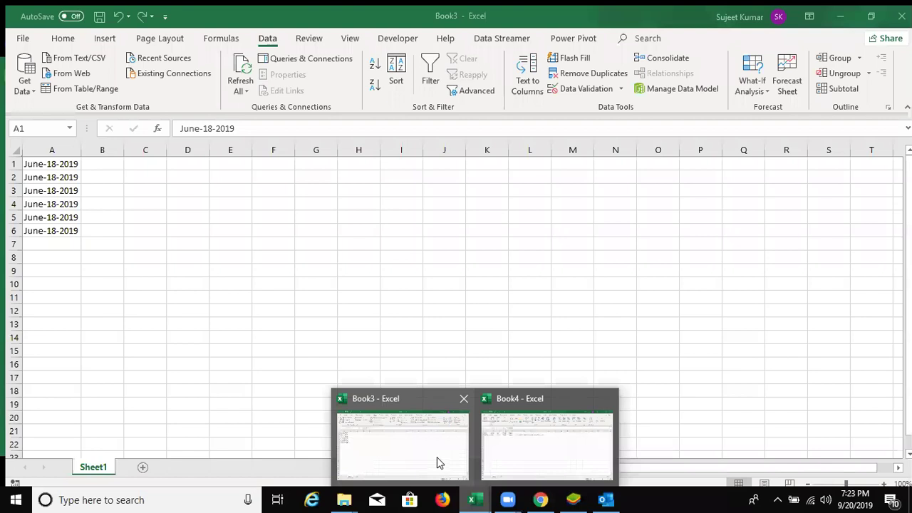
Step: Bring Book3, with June-18-2019 in A1 through A6, to the front from the taskbar preview
{"action": "left_click", "coordinate": [438, 464]}
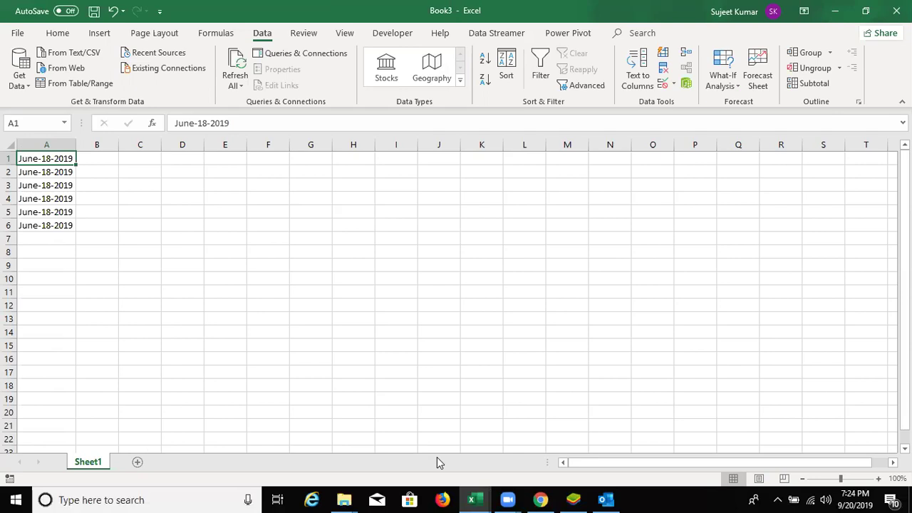
Step: Open Backstage view on Book3's Info page to see its properties and protection options
{"action": "key", "text": "ctrl+Down"}
{"action": "key", "text": "ctrl+Up"}
{"action": "key", "text": "Right"}
{"action": "key", "text": "Left"}
{"action": "left_click", "coordinate": [20, 33]}
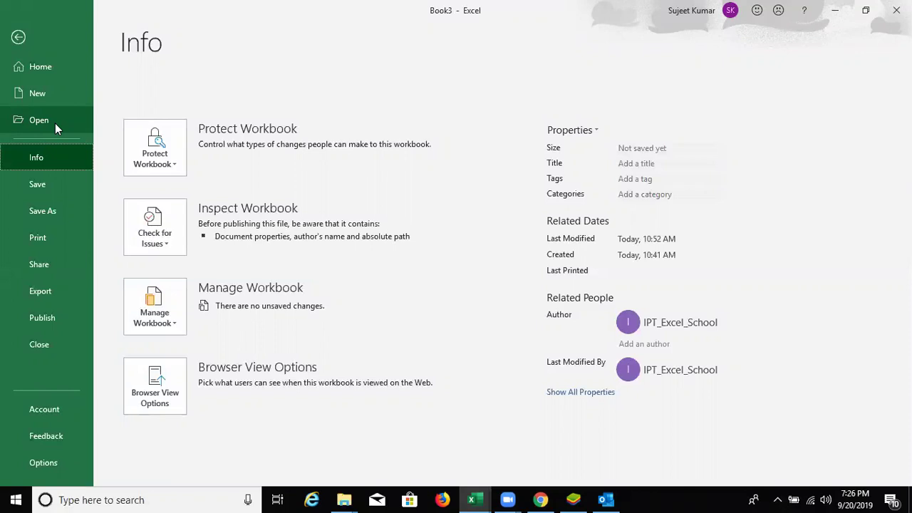
Step: Leave Backstage and start a new blank workbook, Book5
{"action": "key", "text": "Escape"}
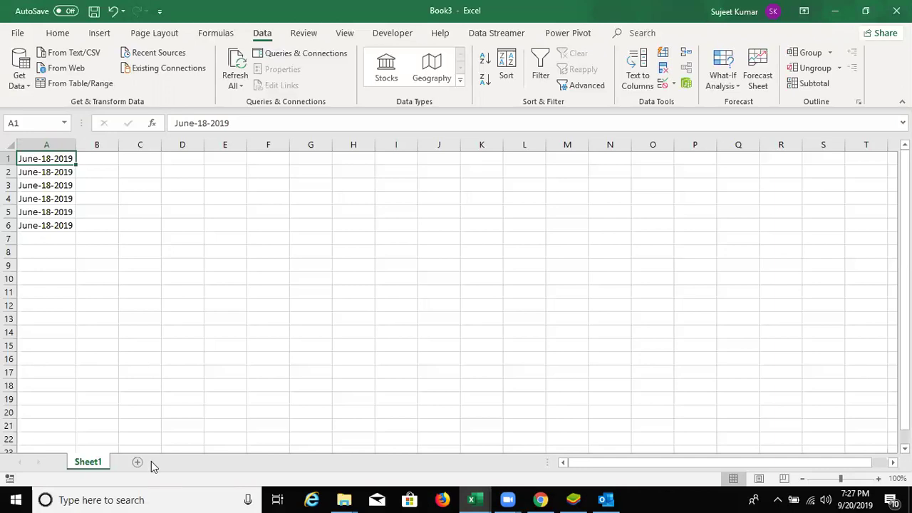
{"action": "left_click_drag", "start_coordinate": [152, 462], "coordinate": [152, 448]}
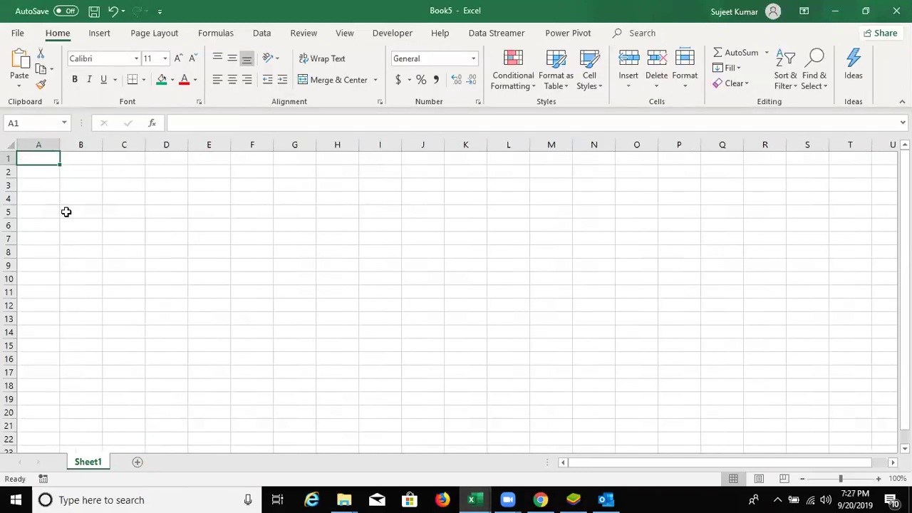
Step: Merge and centre A1:H3 as the title 'Cash Tracker Report', and type 'Date' in A6
{"action": "left_click_drag", "start_coordinate": [44, 158], "coordinate": [337, 185]}
{"action": "left_click", "coordinate": [327, 79]}
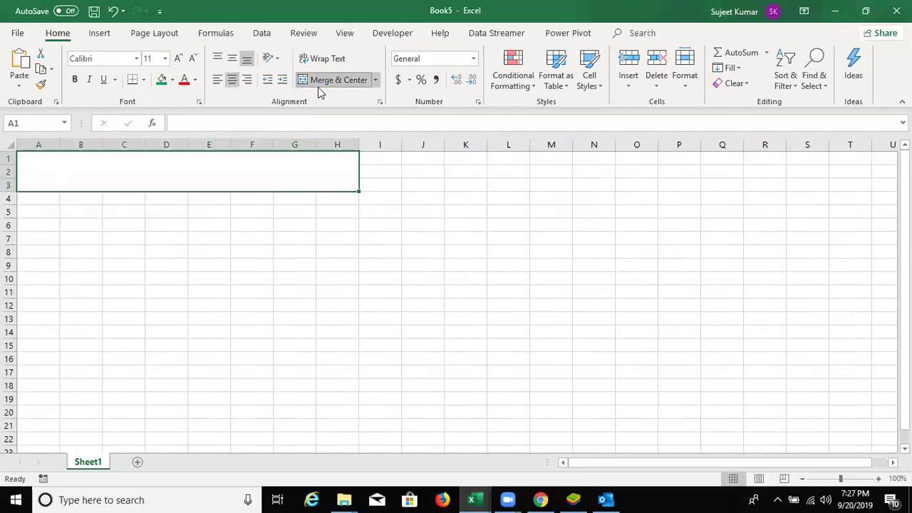
{"action": "type", "text": "C"}
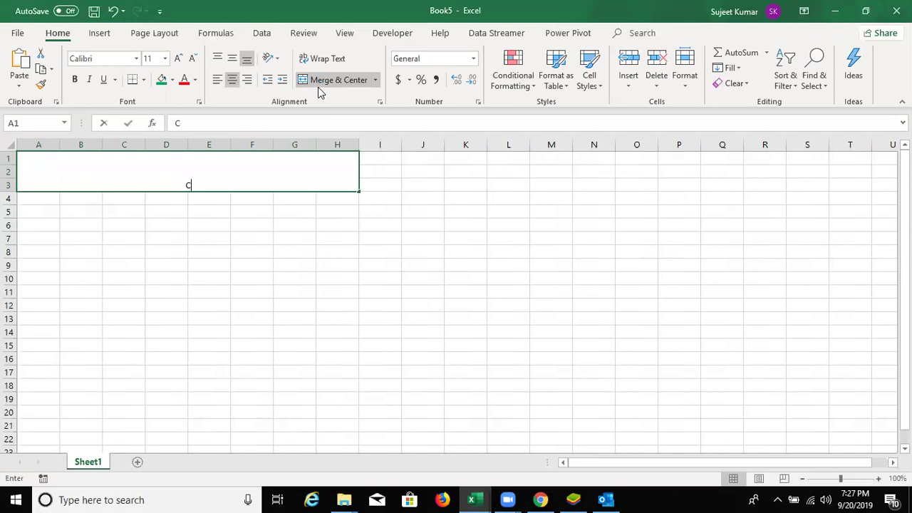
{"action": "type", "text": "Ash"}
{"action": "key", "text": "BackSpace"}
{"action": "key", "text": "BackSpace"}
{"action": "key", "text": "BackSpace"}
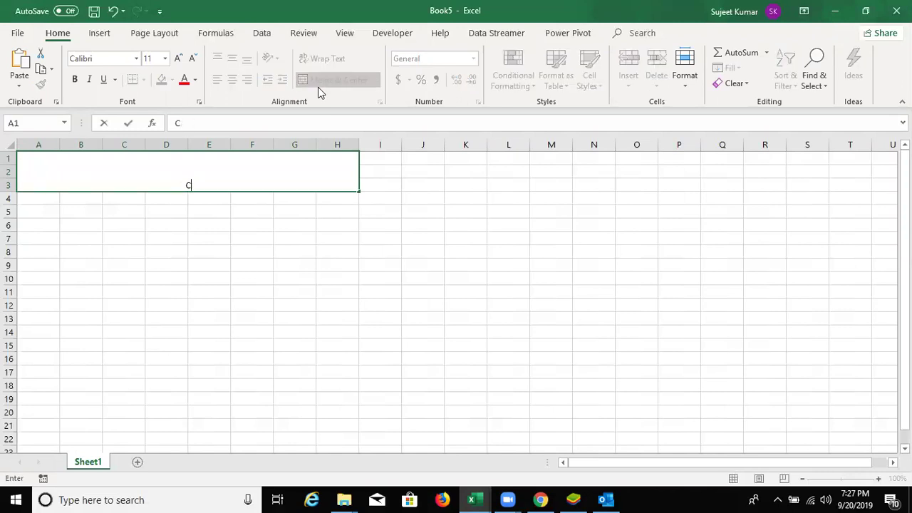
{"action": "type", "text": "ash Tra"}
{"action": "type", "text": "cker"}
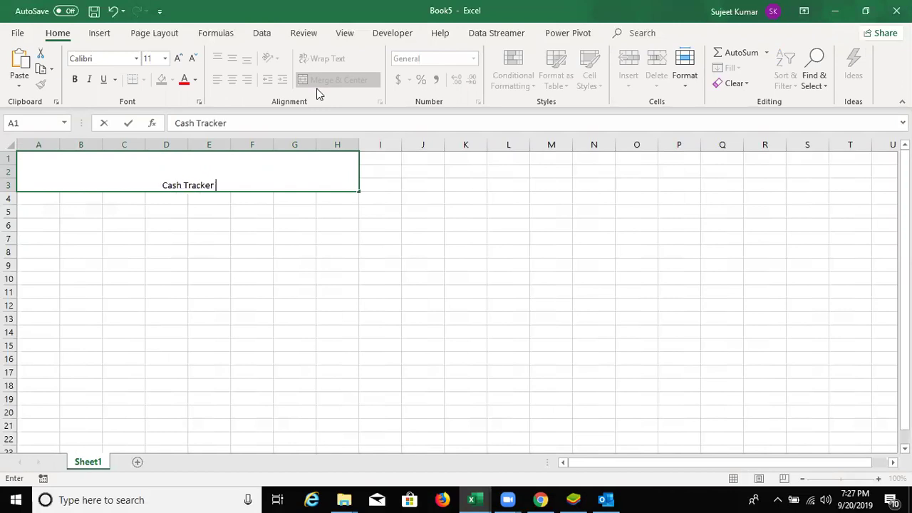
{"action": "type", "text": " Report"}
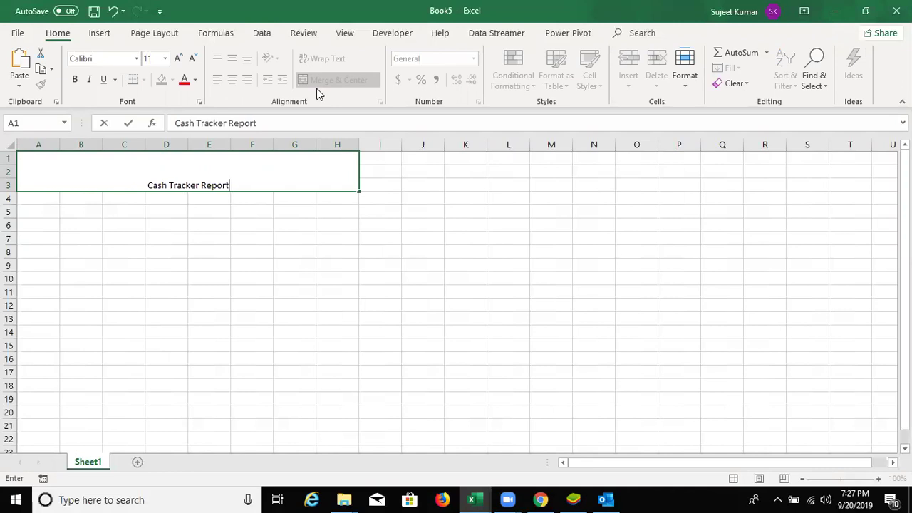
{"action": "key", "text": "Return"}
{"action": "key", "text": "Return"}
{"action": "key", "text": "Return"}
{"action": "type", "text": "Dat"}
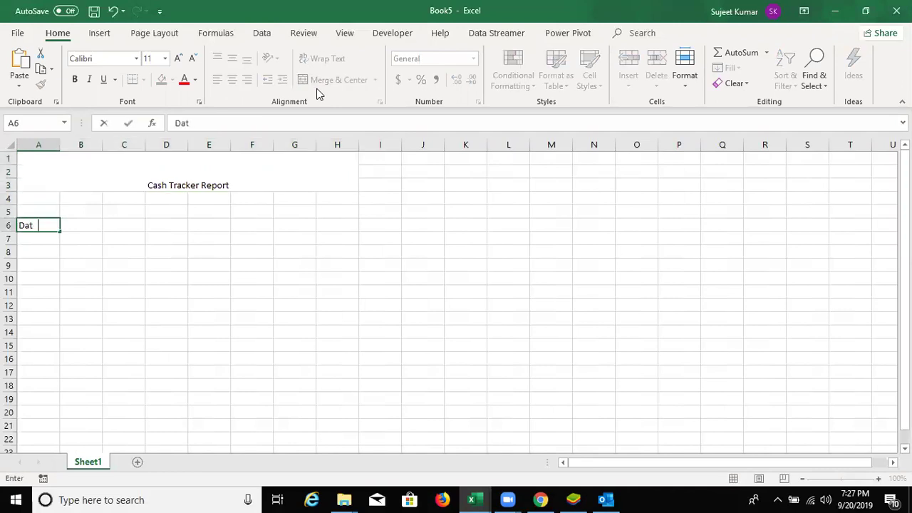
{"action": "key", "text": "Tab"}
{"action": "key", "text": "Tab"}
{"action": "key", "text": "Tab"}
{"action": "key", "text": "Tab"}
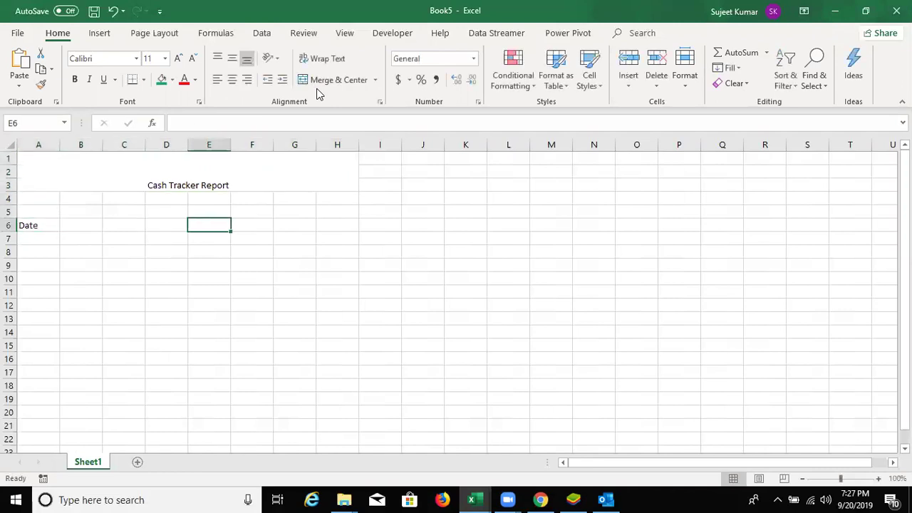
Step: Type 'Location' in E6, then enter headers Sr, Part. and Person in A9:C9
{"action": "type", "text": "Location"}
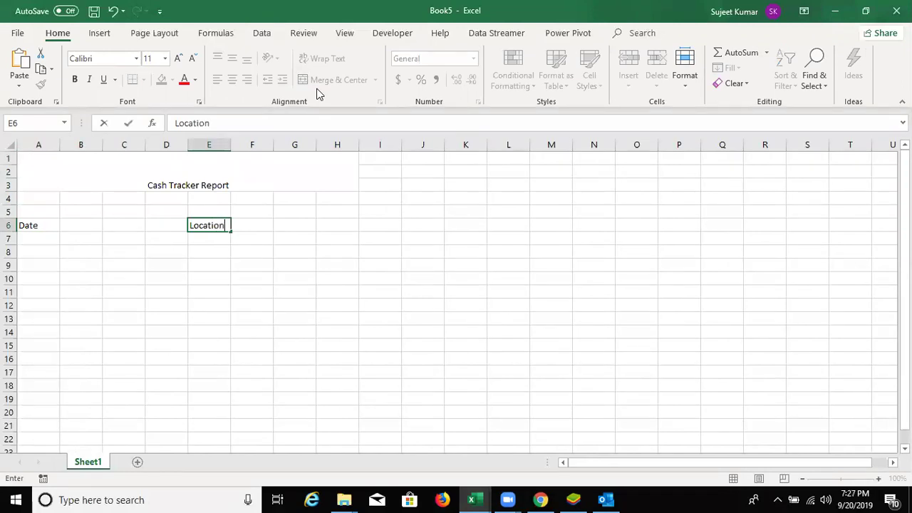
{"action": "key", "text": "Return"}
{"action": "key", "text": "Return"}
{"action": "key", "text": "Return"}
{"action": "type", "text": "Sr"}
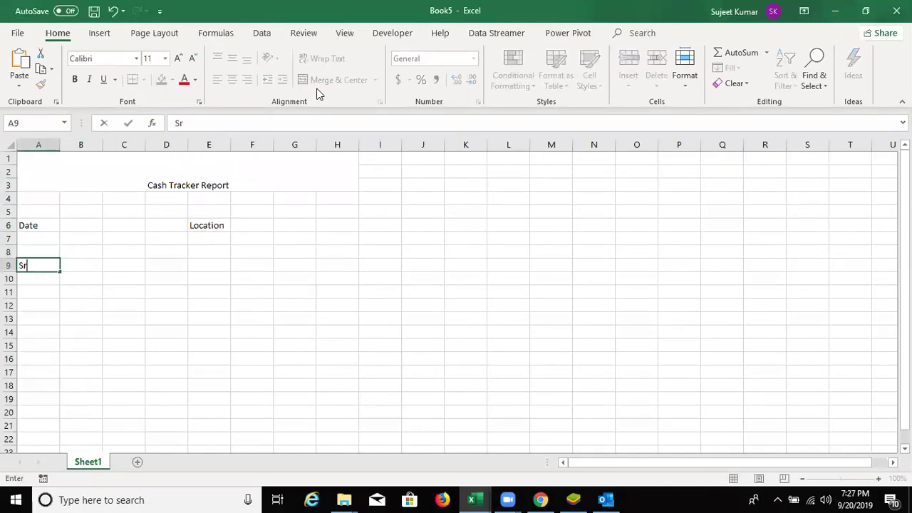
{"action": "key", "text": "Tab"}
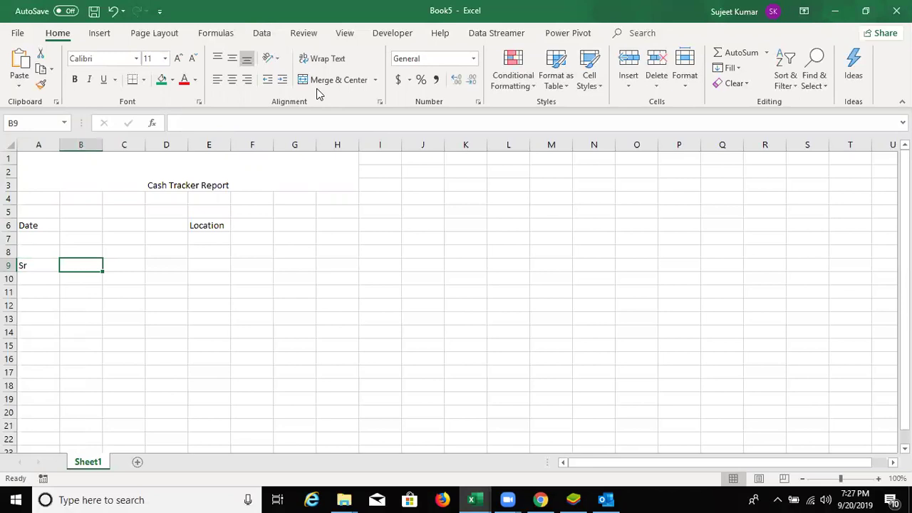
{"action": "type", "text": "Part."}
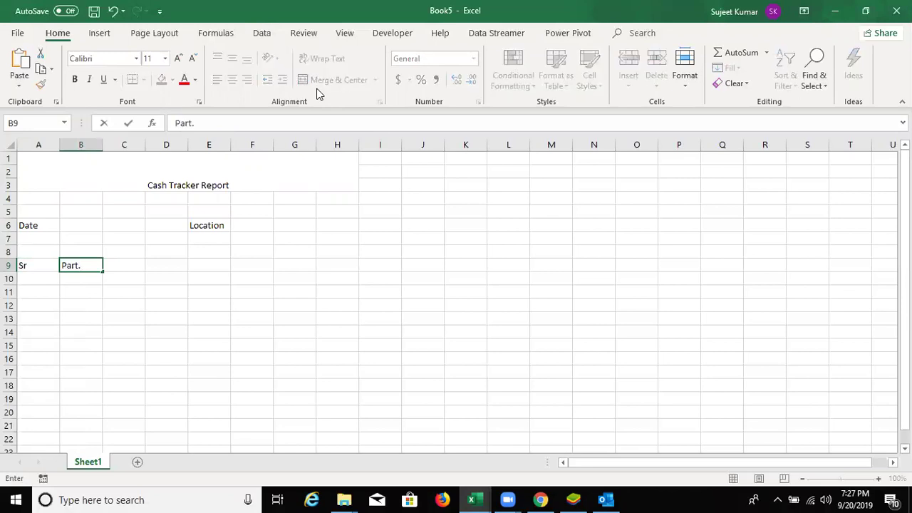
{"action": "key", "text": "Tab"}
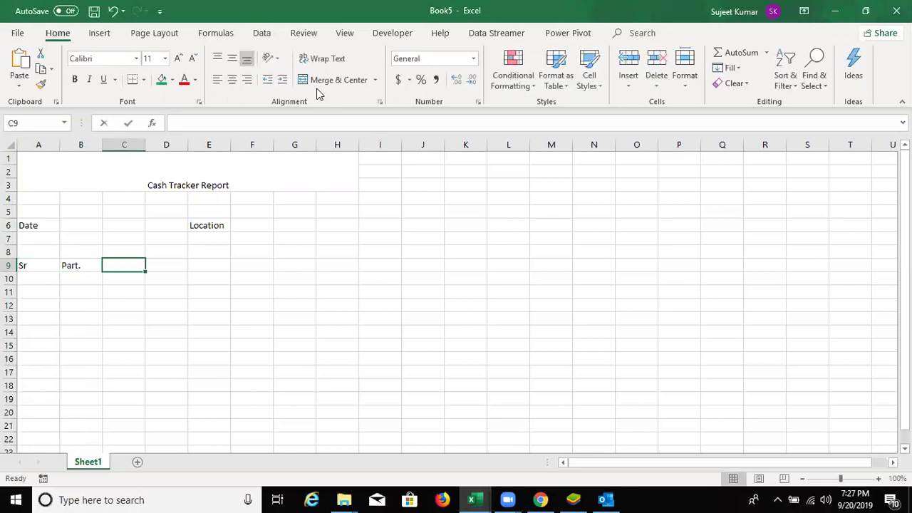
{"action": "type", "text": "Person"}
{"action": "key", "text": "Tab"}
Step: Add the Dr, Cr and Balance headers in D9:F9, fixing the typos
{"action": "type", "text": "De"}
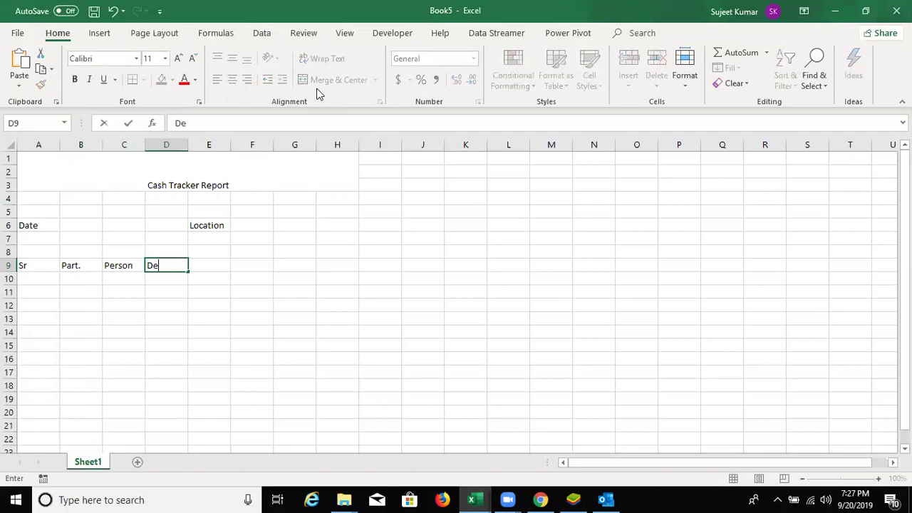
{"action": "key", "text": "BackSpace"}
{"action": "type", "text": "r"}
{"action": "key", "text": "Tab"}
{"action": "type", "text": "Ce"}
{"action": "key", "text": "Tab"}
{"action": "key", "text": "Left"}
{"action": "type", "text": "Cr"}
{"action": "key", "text": "Tab"}
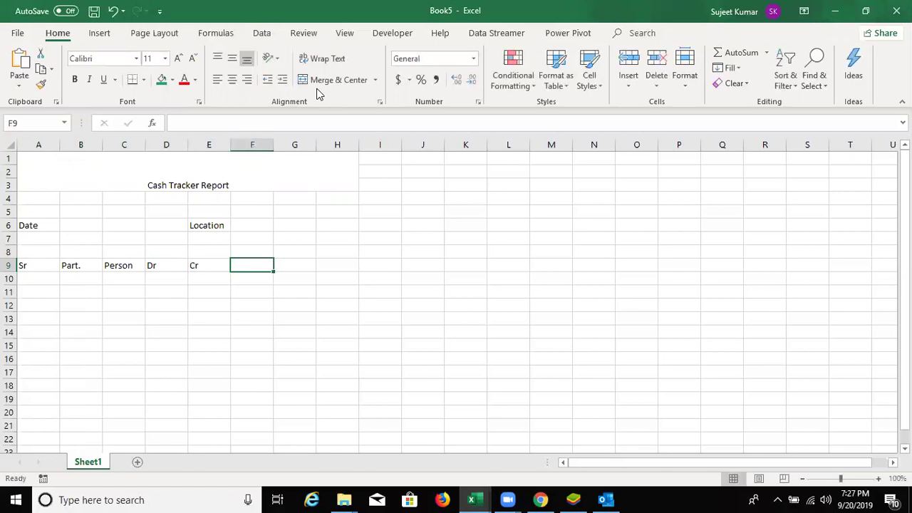
{"action": "type", "text": "Ba"}
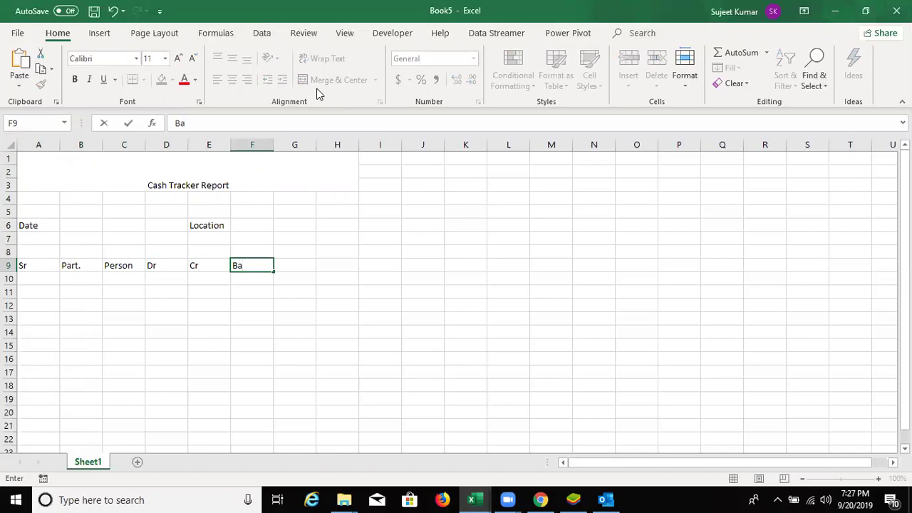
{"action": "type", "text": "lance"}
{"action": "key", "text": "Return"}
{"action": "key", "text": "Up"}
Step: Apply All Borders to A9:F19 and label A20 'Total'
{"action": "left_click_drag", "start_coordinate": [53, 265], "coordinate": [262, 397]}
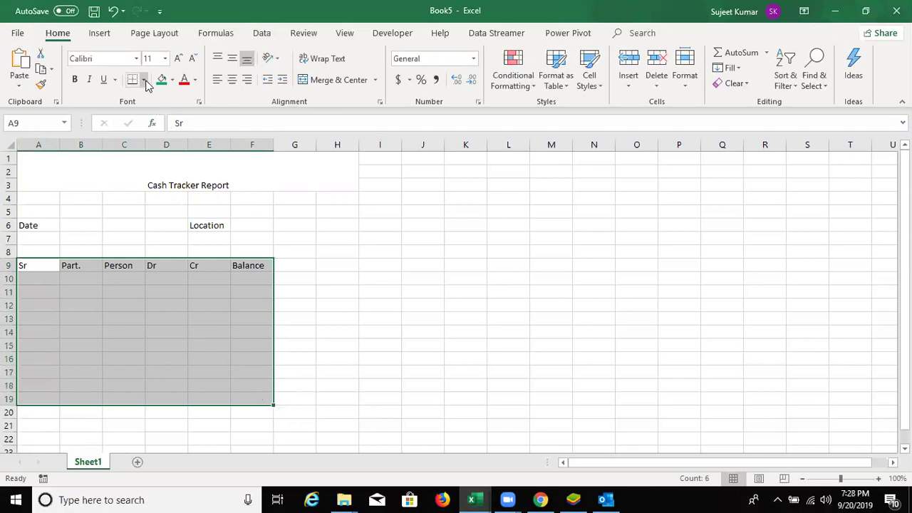
{"action": "left_click", "coordinate": [146, 194]}
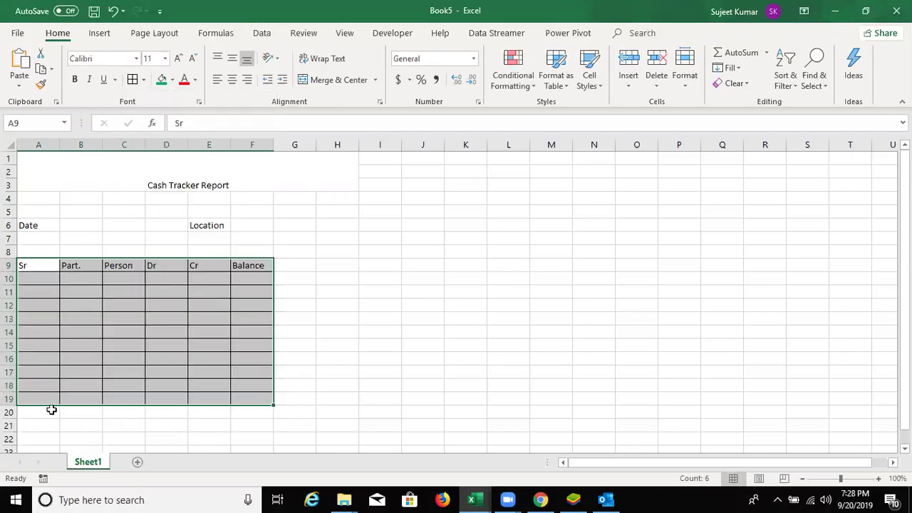
{"action": "left_click", "coordinate": [55, 406]}
{"action": "type", "text": "Total"}
{"action": "key", "text": "Tab"}
Step: Enter =SUM(D10:D19) in D20 and fill it across to E20
{"action": "key", "text": "Up"}
{"action": "key", "text": "Right"}
{"action": "key", "text": "Right"}
{"action": "key", "text": "Right"}
{"action": "key", "text": "Left"}
{"action": "key", "text": "Down"}
{"action": "type", "text": "=su"}
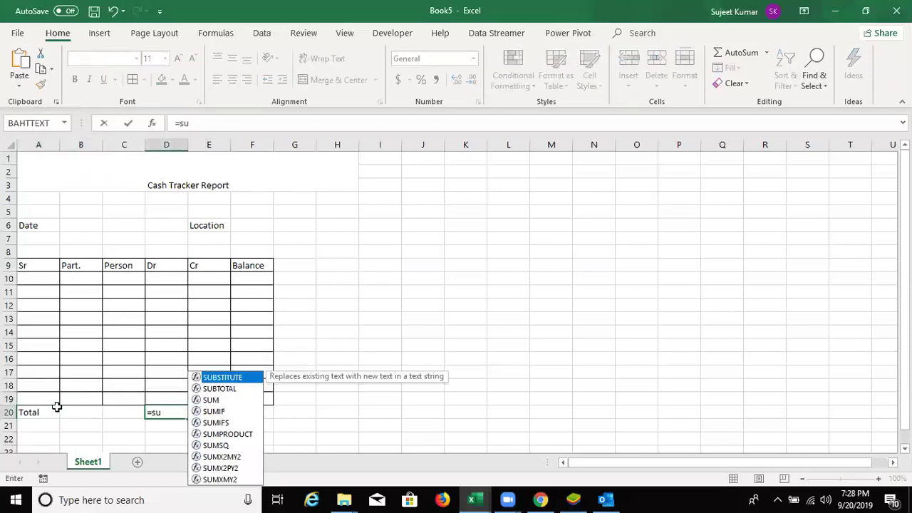
{"action": "key", "text": "Down"}
{"action": "key", "text": "Down"}
{"action": "key", "text": "Tab"}
{"action": "key", "text": "Up"}
{"action": "key", "text": "shift+Up"}
{"action": "key", "text": "shift+Up"}
{"action": "key", "text": "shift+Up"}
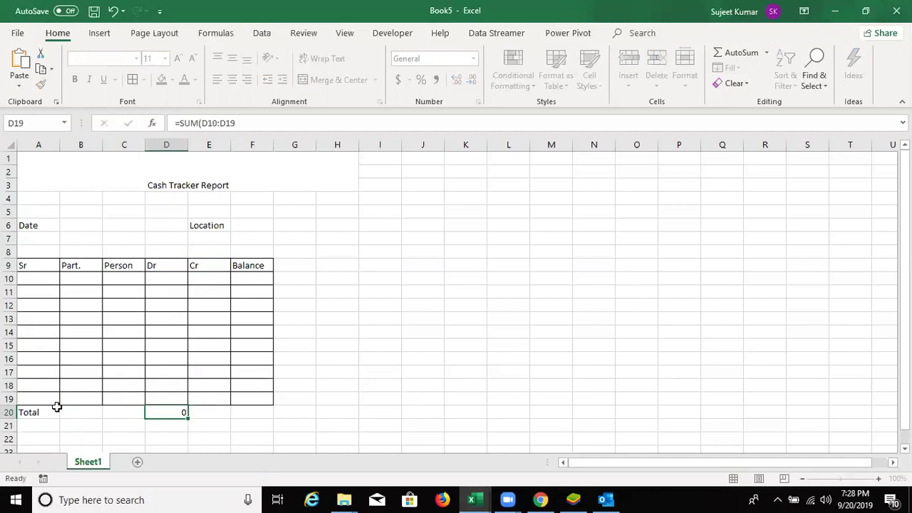
{"action": "key", "text": "ctrl+Return"}
{"action": "key", "text": "shift+Right"}
{"action": "key", "text": "ctrl+r"}
Step: Set the balance in F20 to =E20-D20
{"action": "key", "text": "Right"}
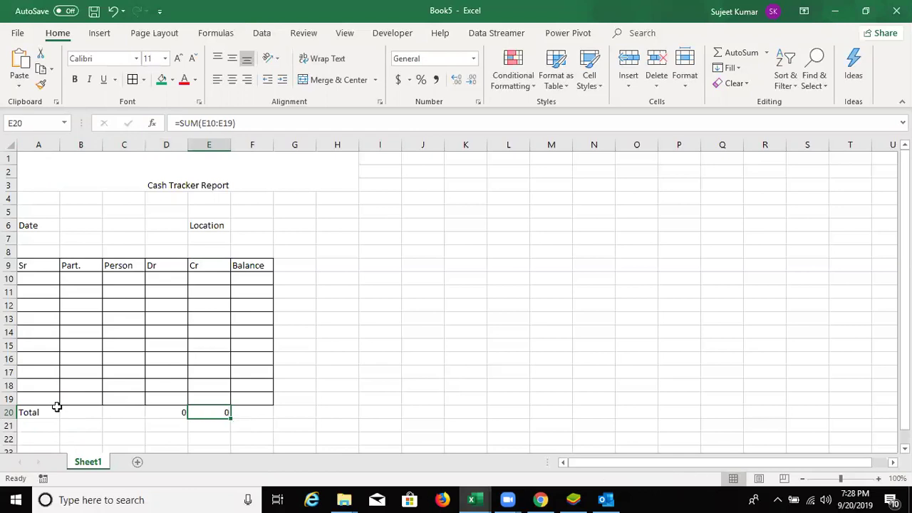
{"action": "key", "text": "Right"}
{"action": "type", "text": "="}
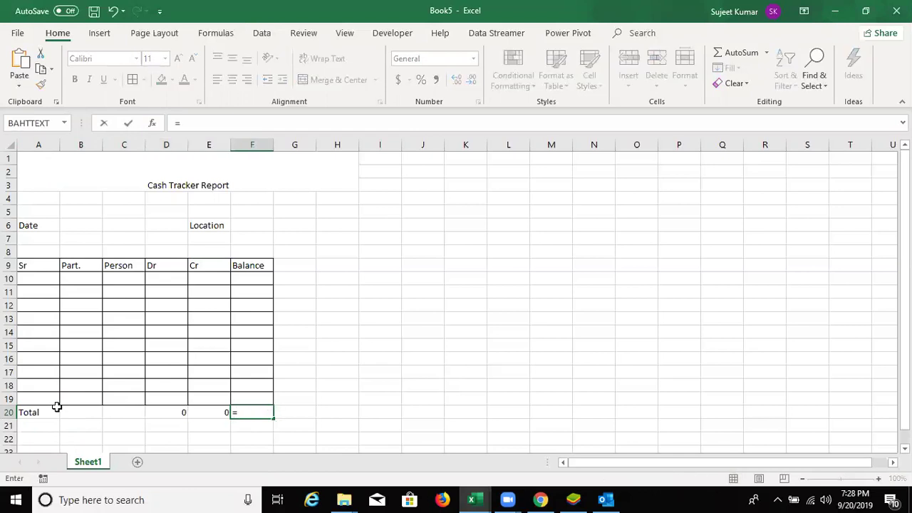
{"action": "key", "text": "Left"}
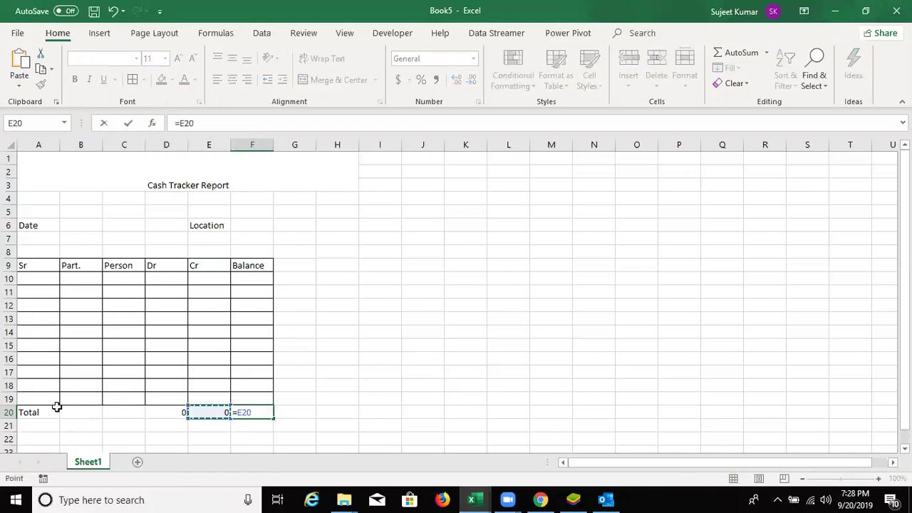
{"action": "type", "text": "-"}
{"action": "key", "text": "Left"}
{"action": "key", "text": "Left"}
{"action": "key", "text": "Return"}
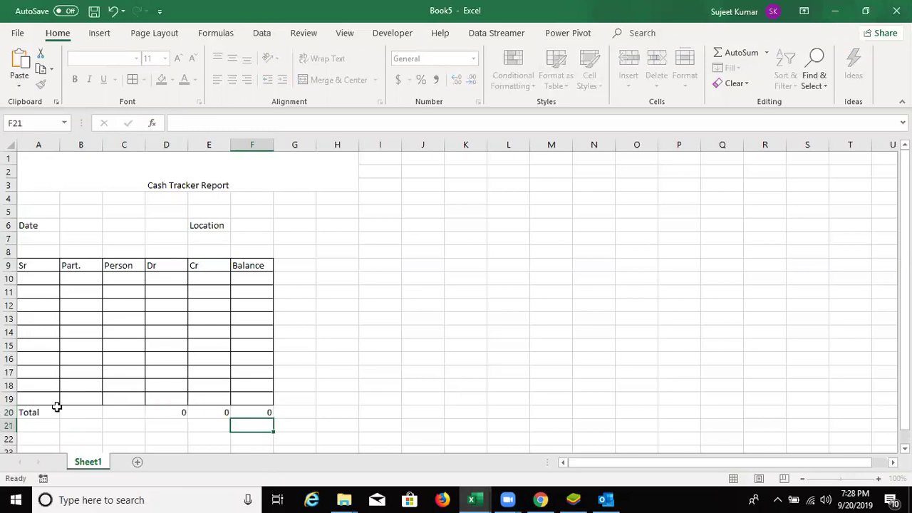
Step: Give the Total row A20:F20 a double bottom border
{"action": "left_click_drag", "start_coordinate": [28, 411], "coordinate": [246, 410]}
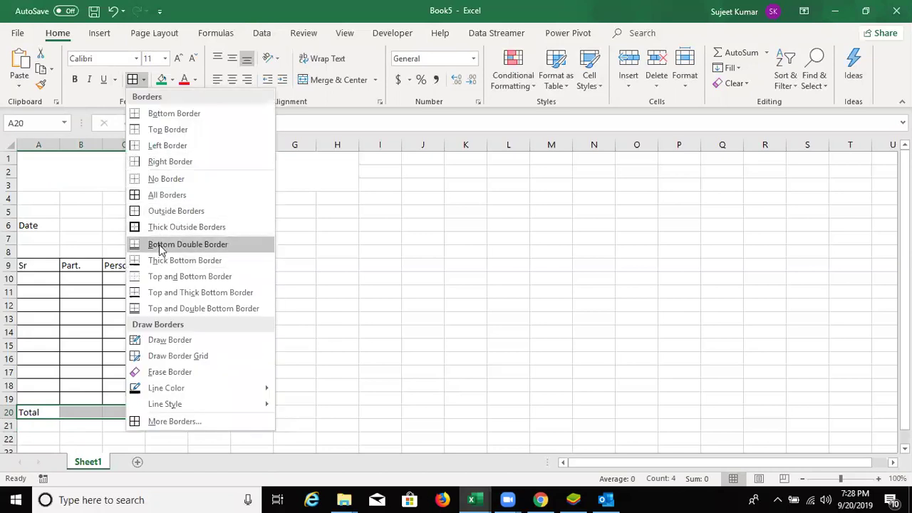
{"action": "left_click", "coordinate": [160, 243]}
{"action": "left_click", "coordinate": [367, 399]}
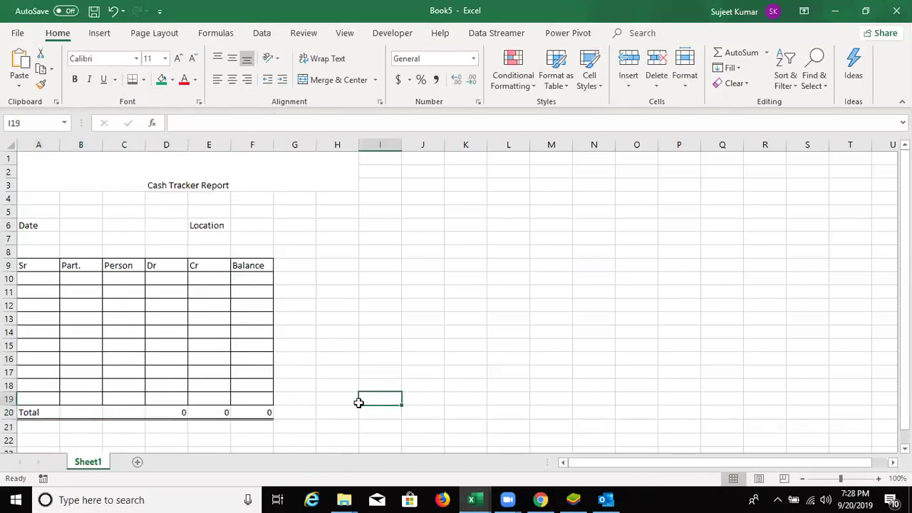
Step: Type the sign-off labels 'Autho.' in A25 and 'Verified By' in E25
{"action": "scroll", "coordinate": [359, 398], "scroll_direction": "down", "scroll_amount": 2}
{"action": "left_click", "coordinate": [46, 399]}
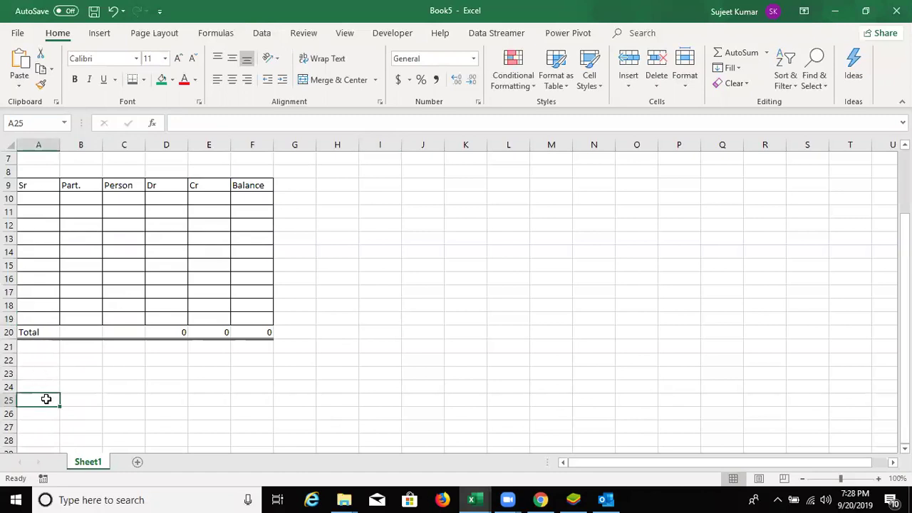
{"action": "type", "text": "Aut"}
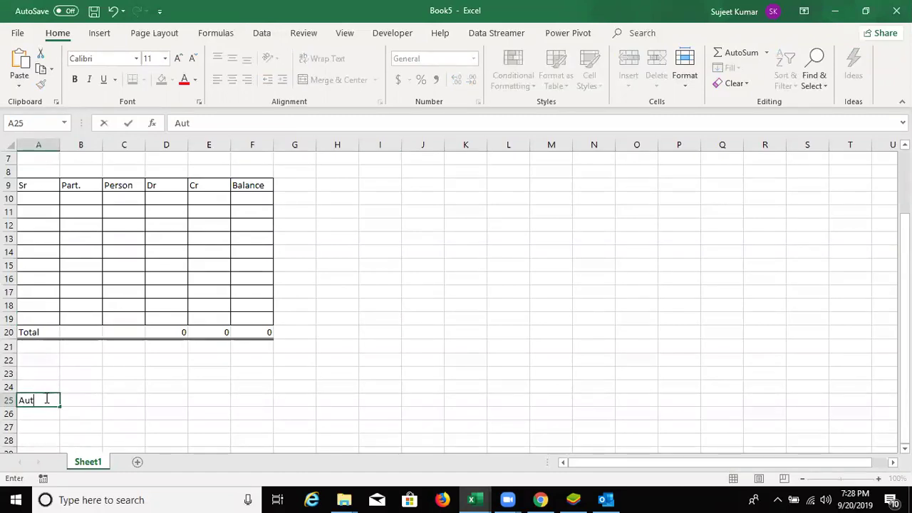
{"action": "type", "text": "jo"}
{"action": "type", "text": "ho."}
{"action": "key", "text": "Right"}
{"action": "key", "text": "Right"}
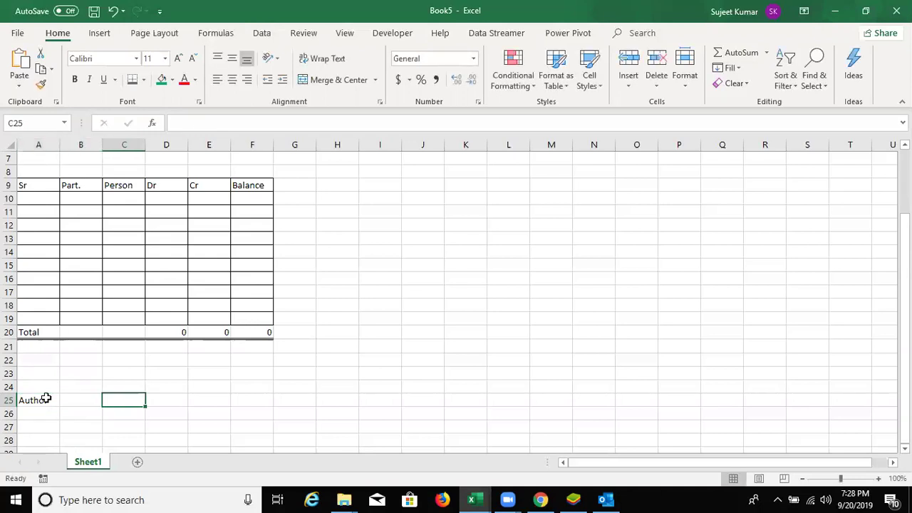
{"action": "key", "text": "Right"}
{"action": "key", "text": "Right"}
{"action": "type", "text": "R"}
{"action": "key", "text": "BackSpace"}
{"action": "type", "text": "Verifiy"}
{"action": "key", "text": "BackSpace"}
{"action": "type", "text": "ed"}
{"action": "type", "text": " Bu"}
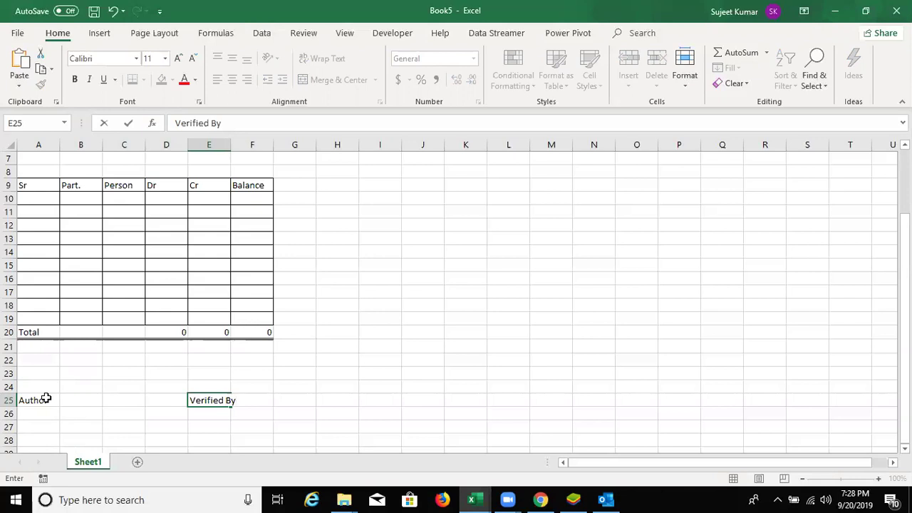
{"action": "left_click", "coordinate": [29, 413]}
Step: Add bottom-border signature lines under A28:B28 and E28:F28
{"action": "scroll", "coordinate": [29, 427], "scroll_direction": "down", "scroll_amount": 1}
{"action": "left_click", "coordinate": [28, 400]}
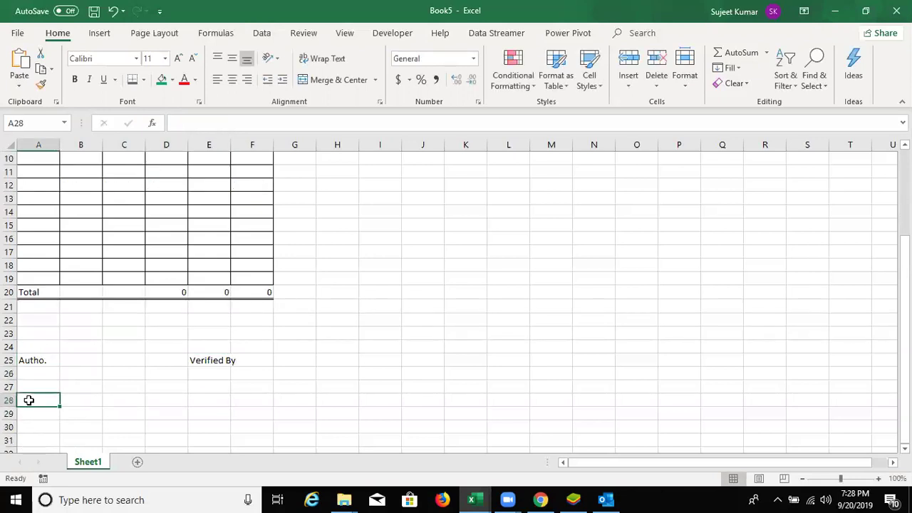
{"action": "left_click_drag", "start_coordinate": [50, 394], "coordinate": [71, 397]}
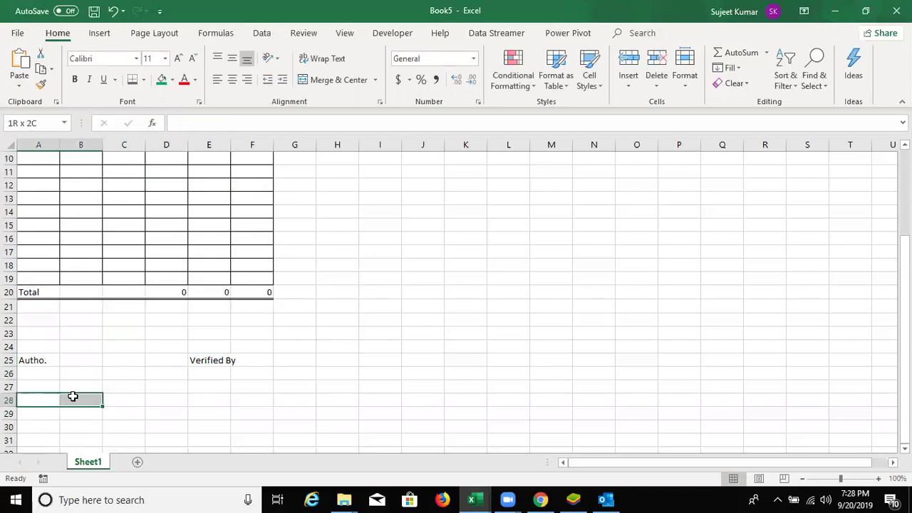
{"action": "left_click", "coordinate": [144, 80]}
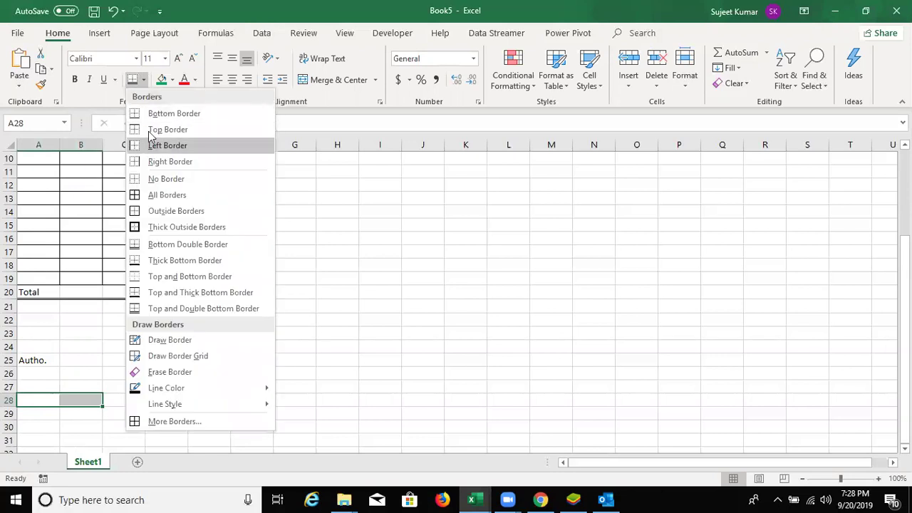
{"action": "left_click", "coordinate": [150, 118]}
{"action": "left_click", "coordinate": [205, 387]}
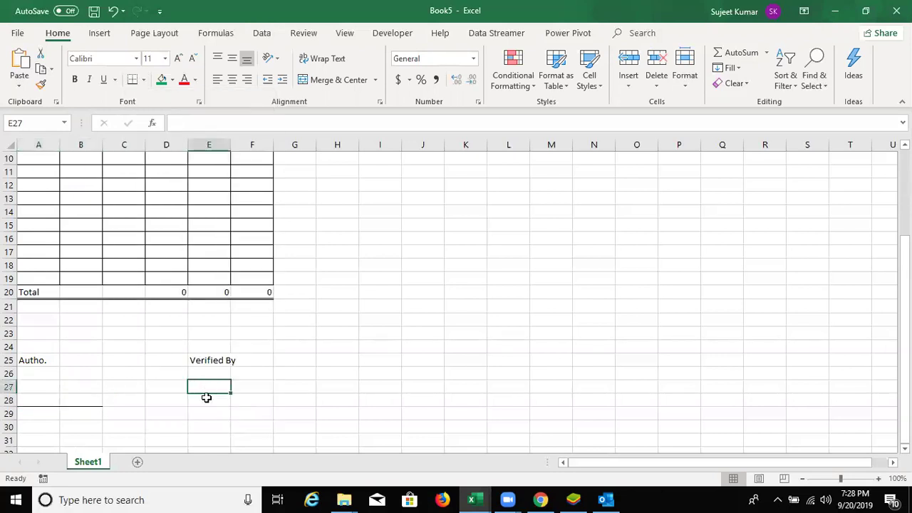
{"action": "left_click_drag", "start_coordinate": [206, 399], "coordinate": [272, 398]}
{"action": "left_click", "coordinate": [133, 79]}
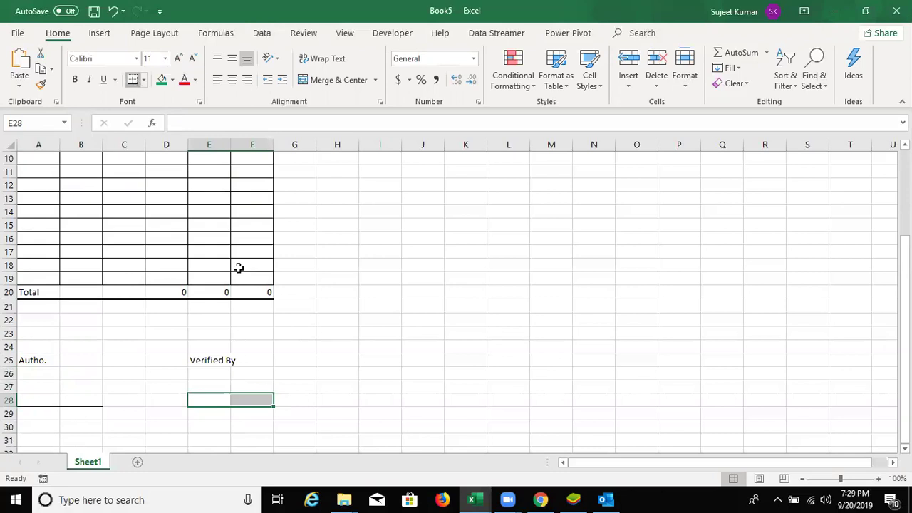
{"action": "left_click", "coordinate": [303, 321]}
{"action": "scroll", "coordinate": [307, 320], "scroll_direction": "up", "scroll_amount": 3}
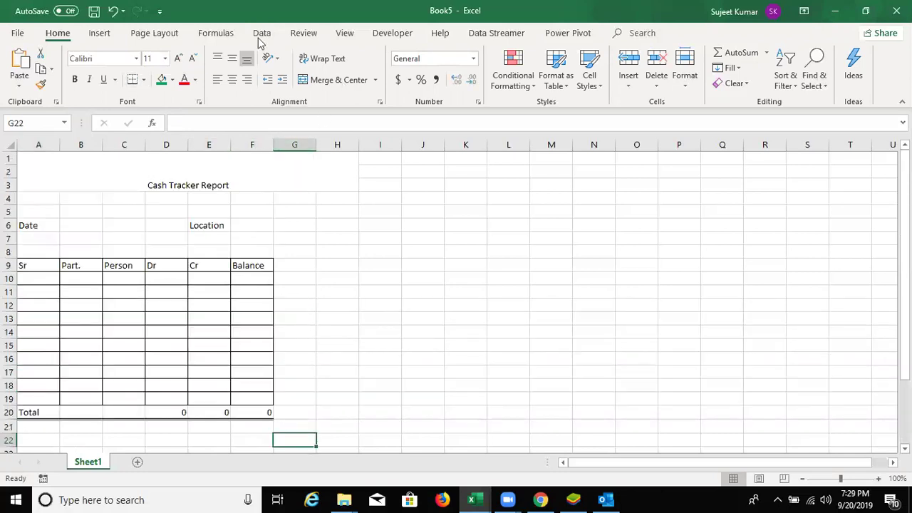
Step: Turn off gridline view on the sheet from Page Layout
{"action": "left_click", "coordinate": [181, 36]}
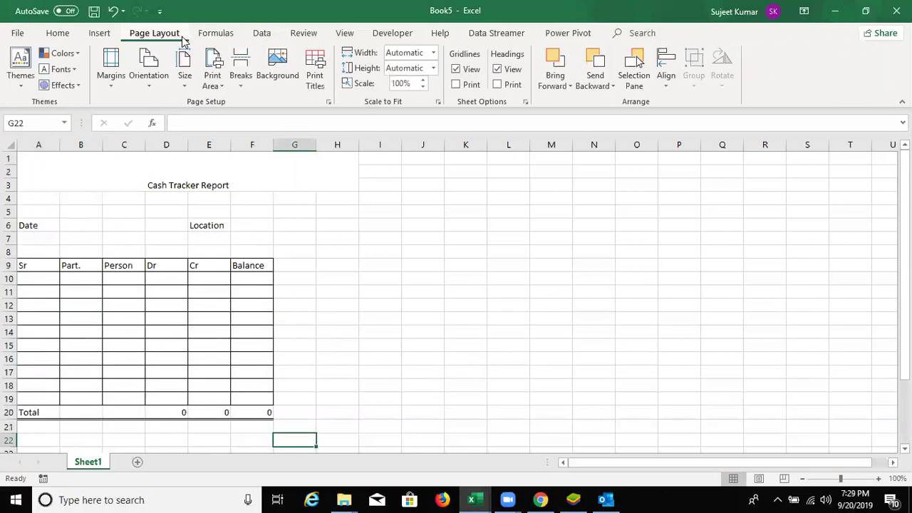
{"action": "left_click", "coordinate": [460, 72]}
{"action": "left_click", "coordinate": [360, 245]}
Step: Enlarge the Cash Tracker Report title to font size 28 and underline it
{"action": "left_click", "coordinate": [146, 185]}
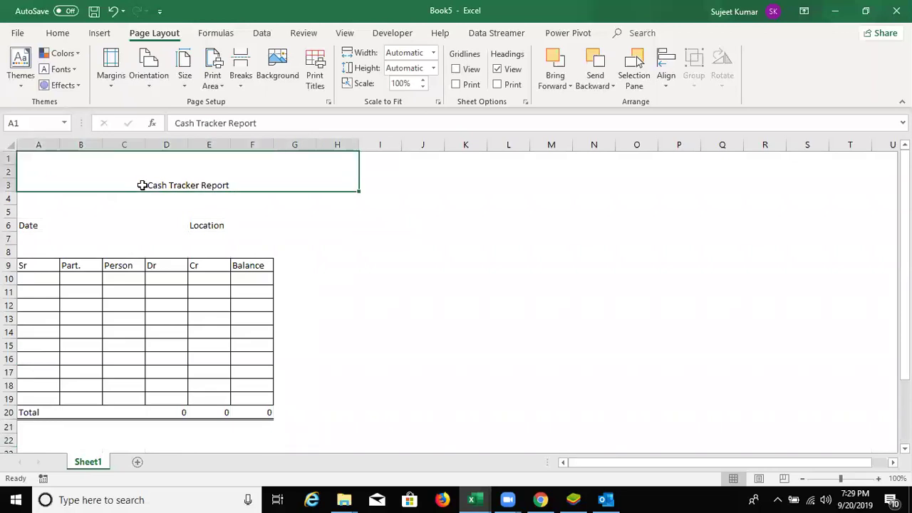
{"action": "left_click", "coordinate": [60, 34]}
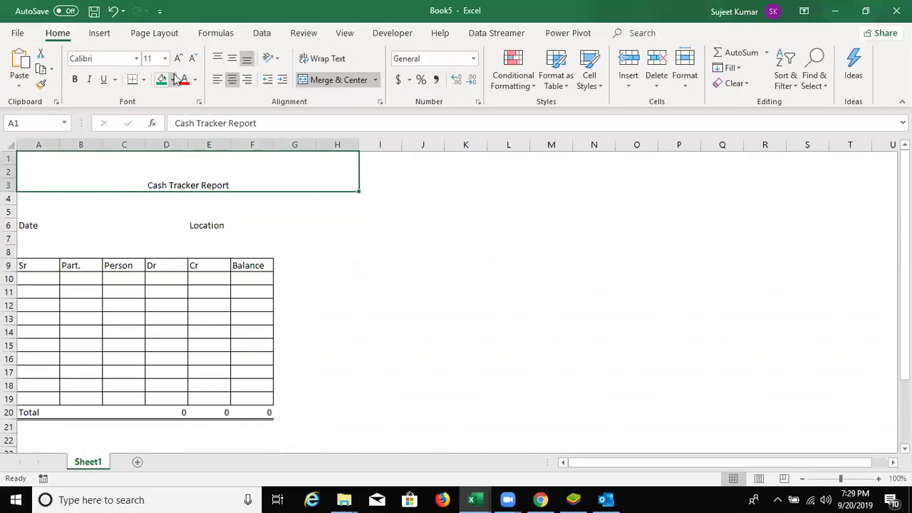
{"action": "left_click", "coordinate": [178, 59]}
{"action": "left_click", "coordinate": [179, 59]}
{"action": "left_click", "coordinate": [178, 60]}
{"action": "left_click", "coordinate": [179, 59]}
{"action": "left_click", "coordinate": [179, 59]}
{"action": "left_click", "coordinate": [179, 58]}
{"action": "left_click", "coordinate": [178, 58]}
{"action": "left_click", "coordinate": [179, 59]}
{"action": "left_click", "coordinate": [179, 60]}
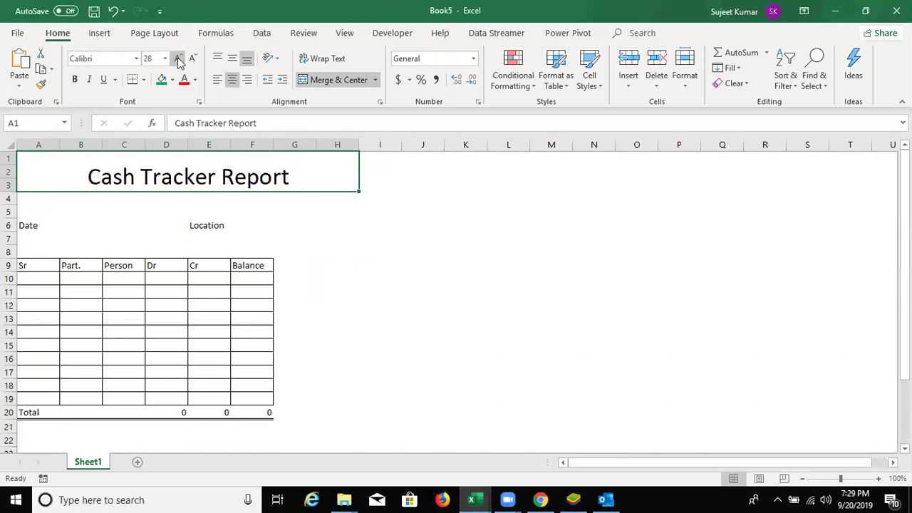
{"action": "key", "text": "ctrl+u"}
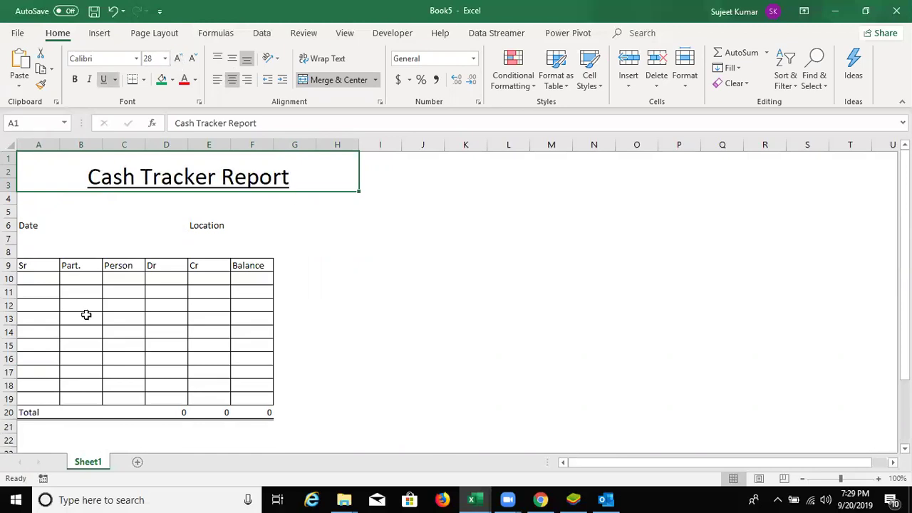
{"action": "left_click", "coordinate": [84, 306]}
Step: Fill the header row A9:F9 green and make it bold
{"action": "left_click", "coordinate": [41, 251]}
{"action": "left_click", "coordinate": [42, 262]}
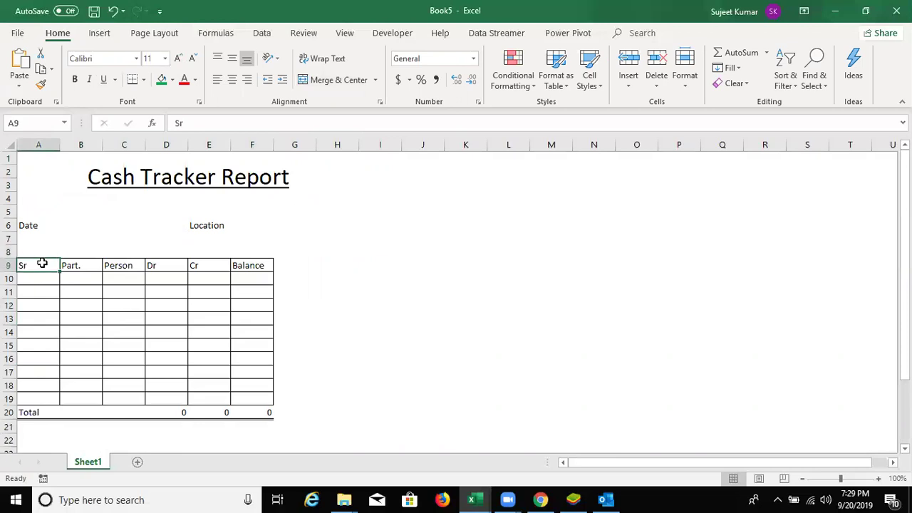
{"action": "left_click", "coordinate": [238, 257], "text": "shift"}
{"action": "left_click_drag", "start_coordinate": [238, 259], "coordinate": [237, 265]}
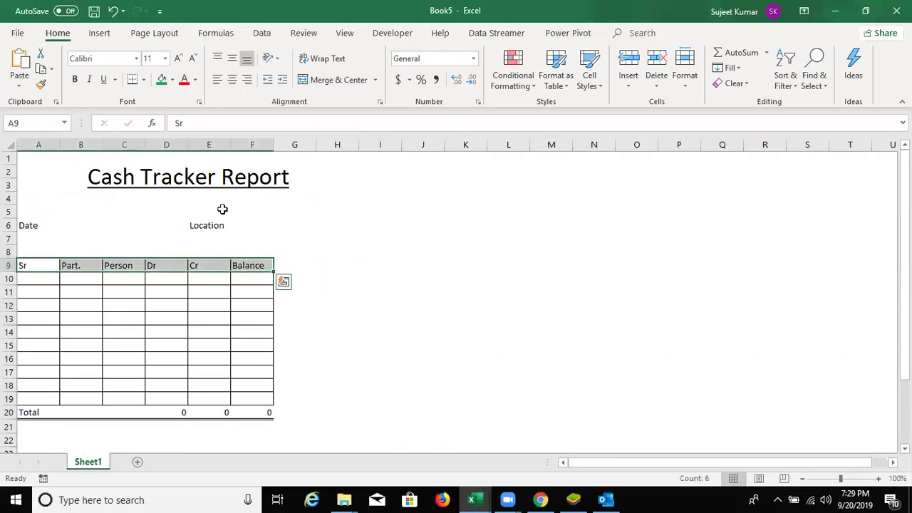
{"action": "left_click", "coordinate": [162, 81]}
{"action": "key", "text": "ctrl+b"}
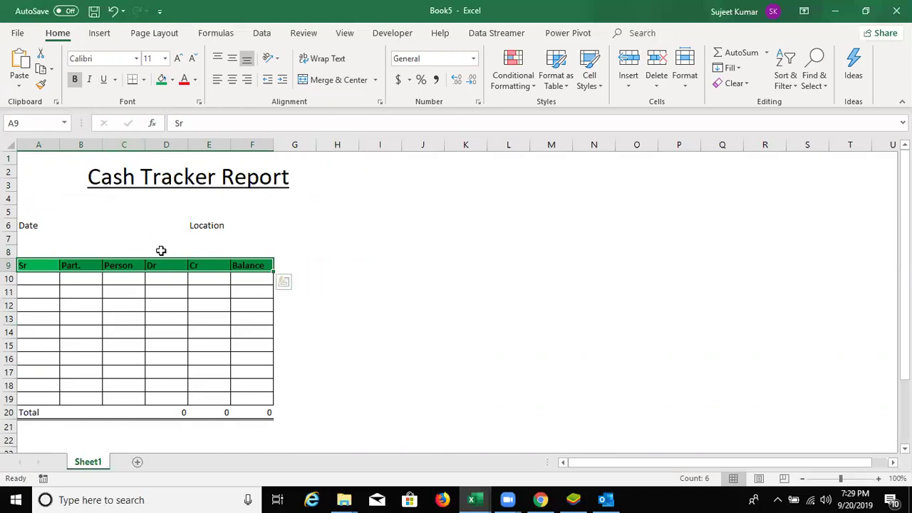
{"action": "left_click", "coordinate": [162, 251]}
{"action": "left_click", "coordinate": [163, 320]}
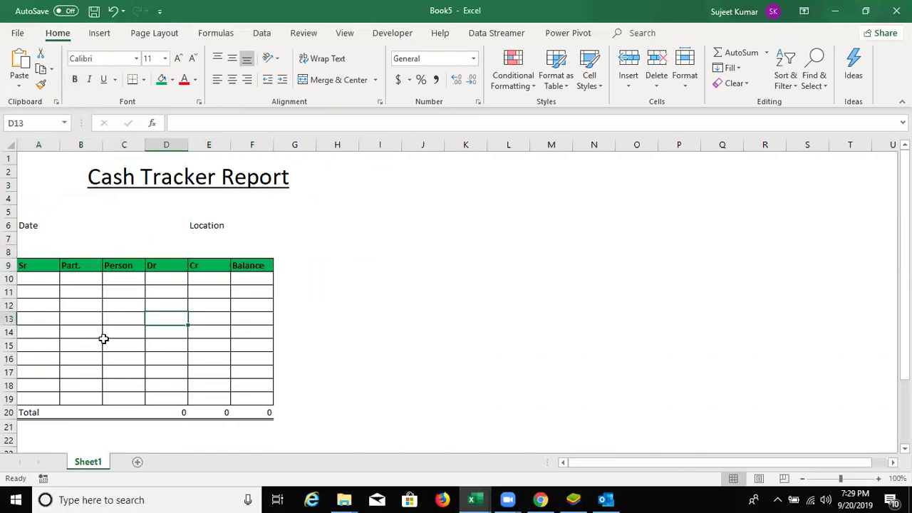
Step: Add entry lines after Date (A6:B6) and Location (E6:F6)
{"action": "left_click", "coordinate": [30, 225]}
{"action": "left_click_drag", "start_coordinate": [59, 224], "coordinate": [71, 225]}
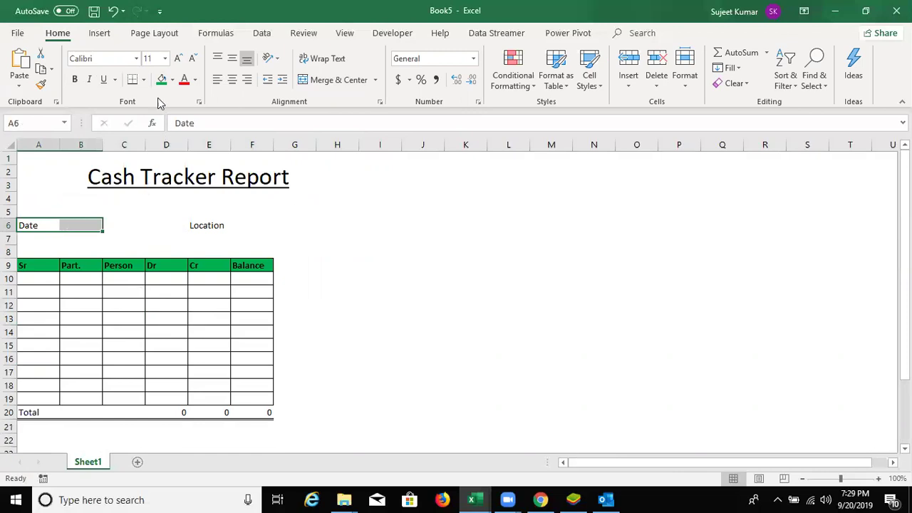
{"action": "left_click_drag", "start_coordinate": [206, 225], "coordinate": [259, 226]}
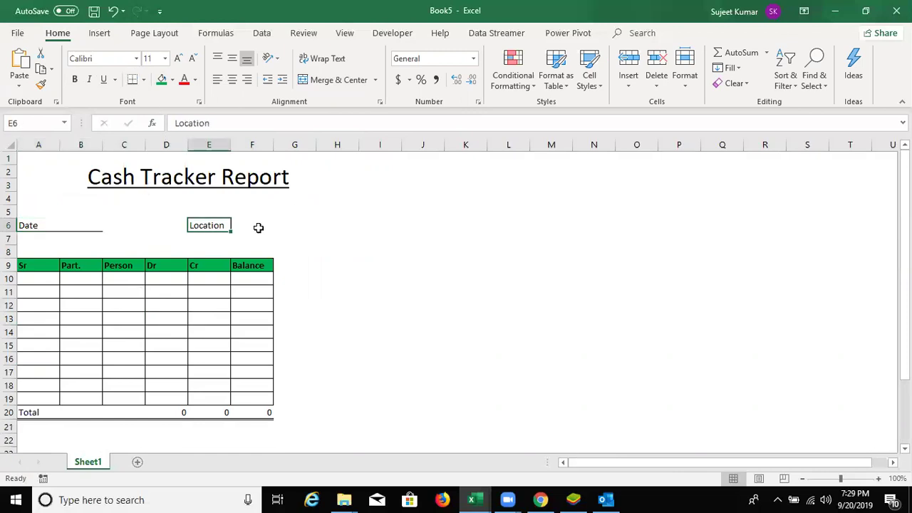
{"action": "left_click", "coordinate": [411, 210]}
{"action": "left_click_drag", "start_coordinate": [70, 282], "coordinate": [256, 403]}
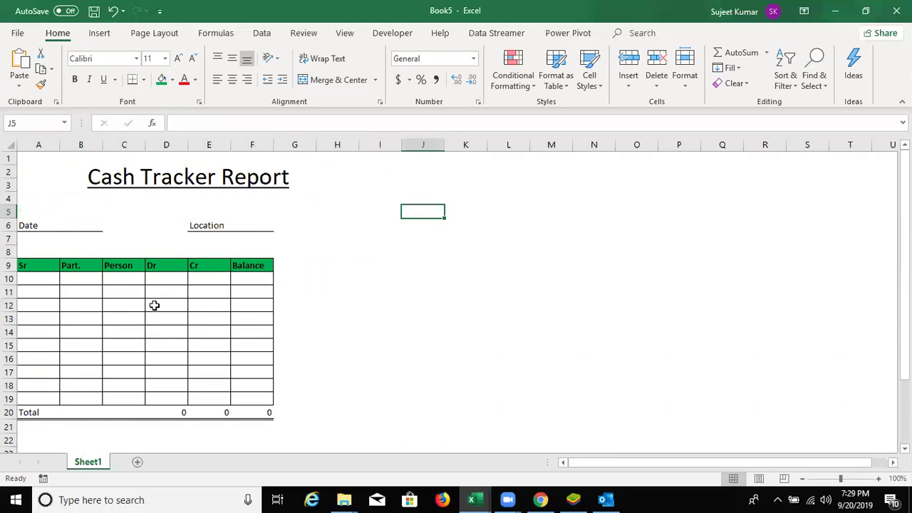
{"action": "left_click_drag", "start_coordinate": [38, 291], "coordinate": [258, 385]}
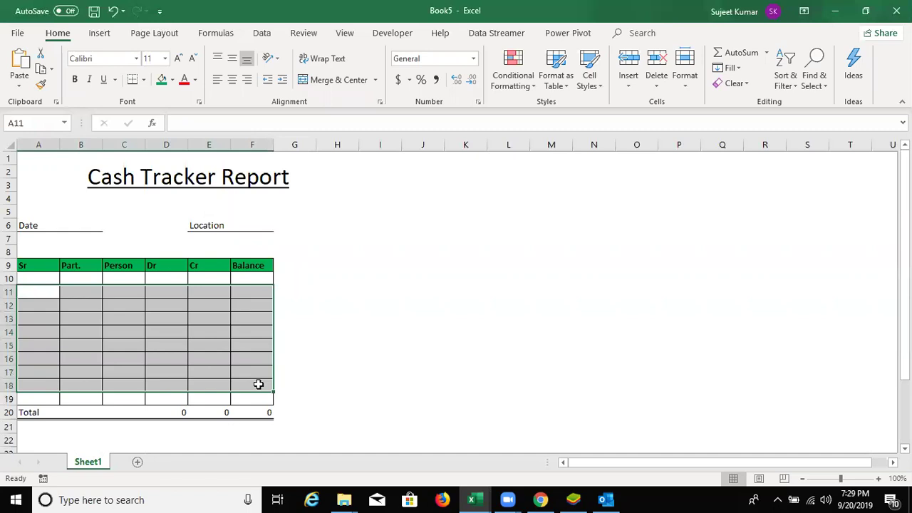
{"action": "scroll", "coordinate": [258, 384], "scroll_direction": "down", "scroll_amount": 3}
{"action": "scroll", "coordinate": [257, 384], "scroll_direction": "up", "scroll_amount": 3}
Step: Save the workbook to the Desktop as an Excel Template named 'Cash'
{"action": "left_click", "coordinate": [18, 34]}
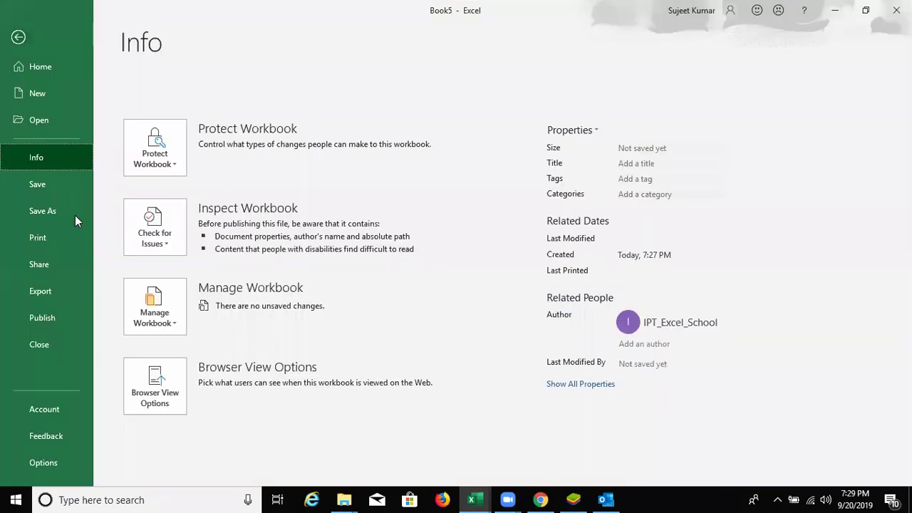
{"action": "left_click", "coordinate": [75, 215]}
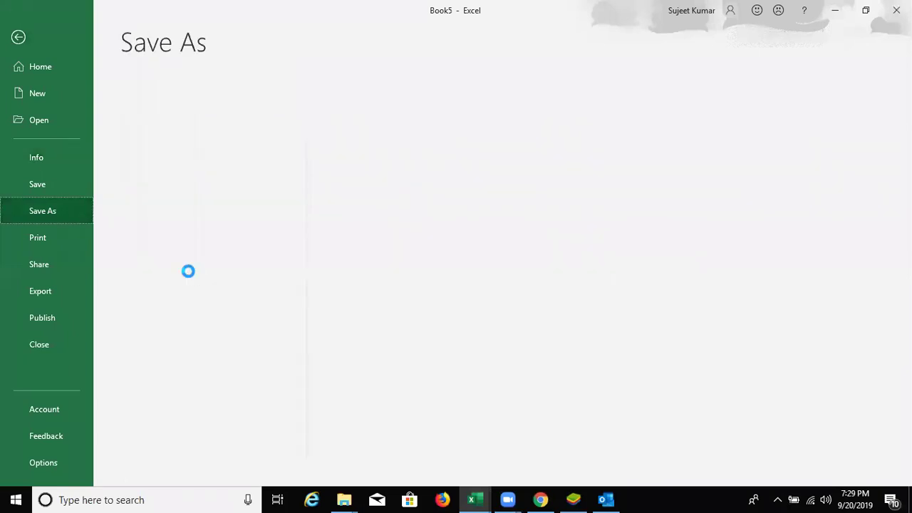
{"action": "left_click", "coordinate": [188, 271]}
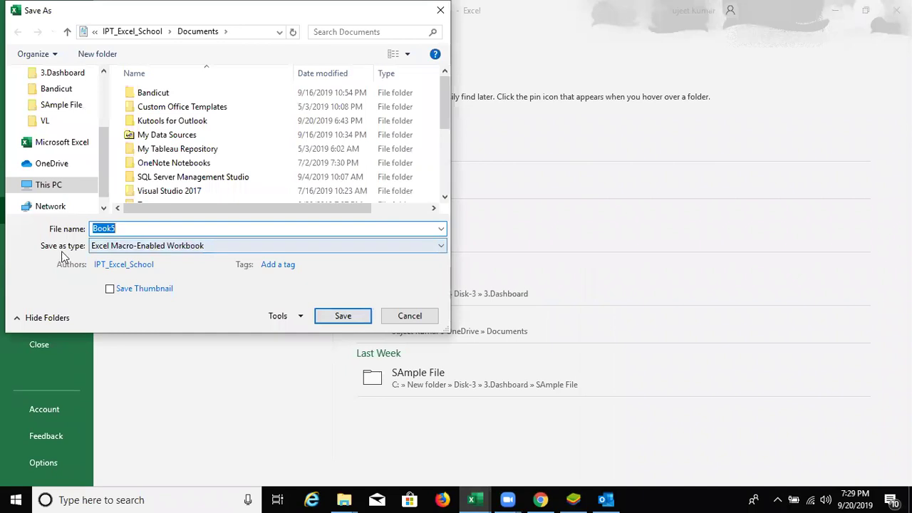
{"action": "left_click", "coordinate": [146, 246]}
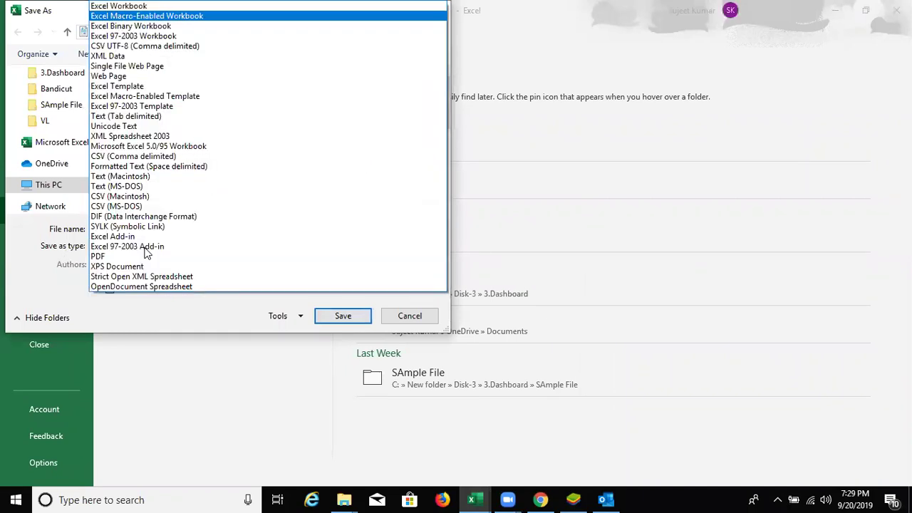
{"action": "left_click", "coordinate": [160, 86]}
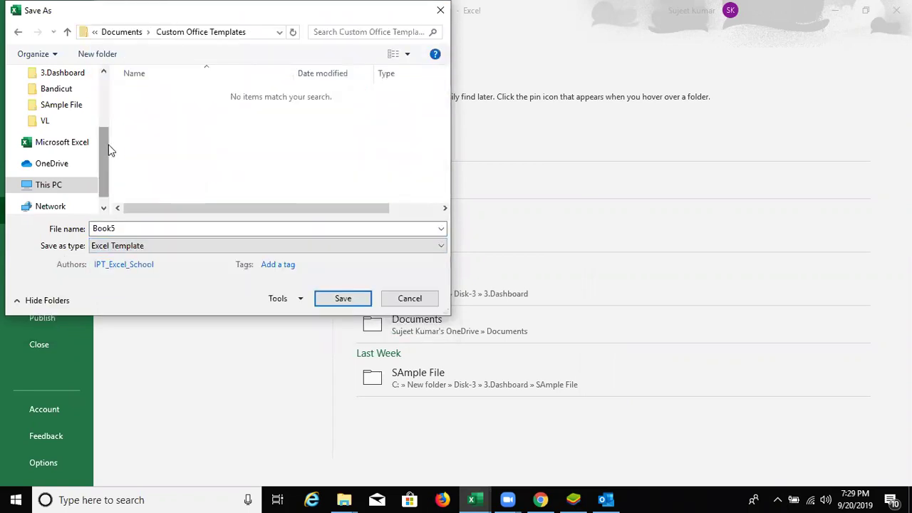
{"action": "scroll", "coordinate": [86, 114], "scroll_direction": "up", "scroll_amount": 3}
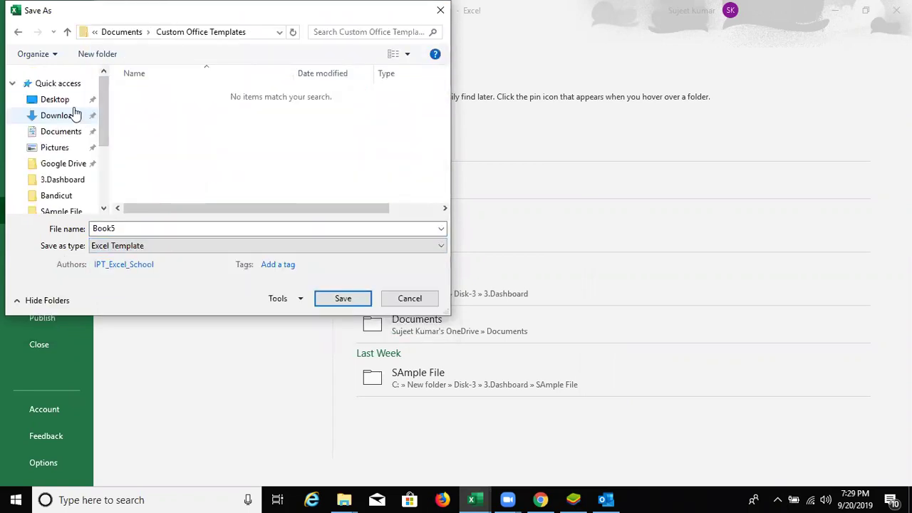
{"action": "left_click", "coordinate": [68, 99]}
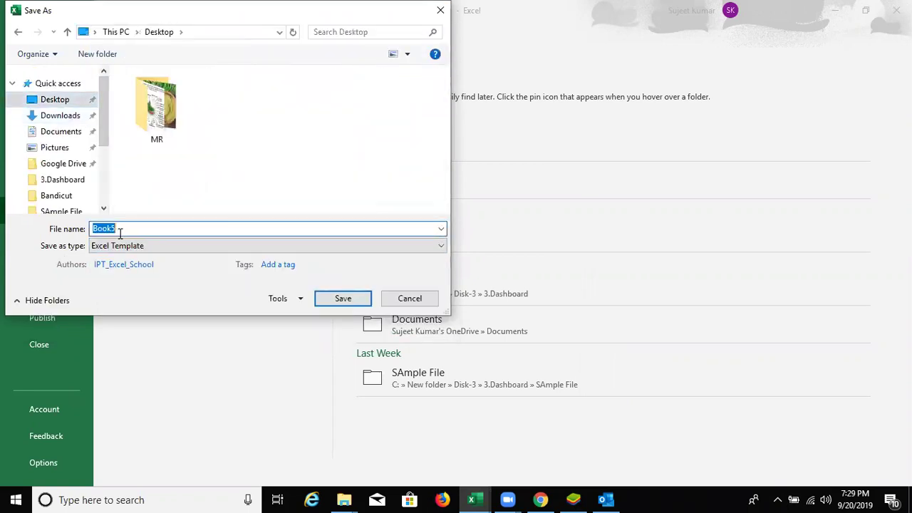
{"action": "type", "text": "Cash"}
{"action": "left_click", "coordinate": [353, 304]}
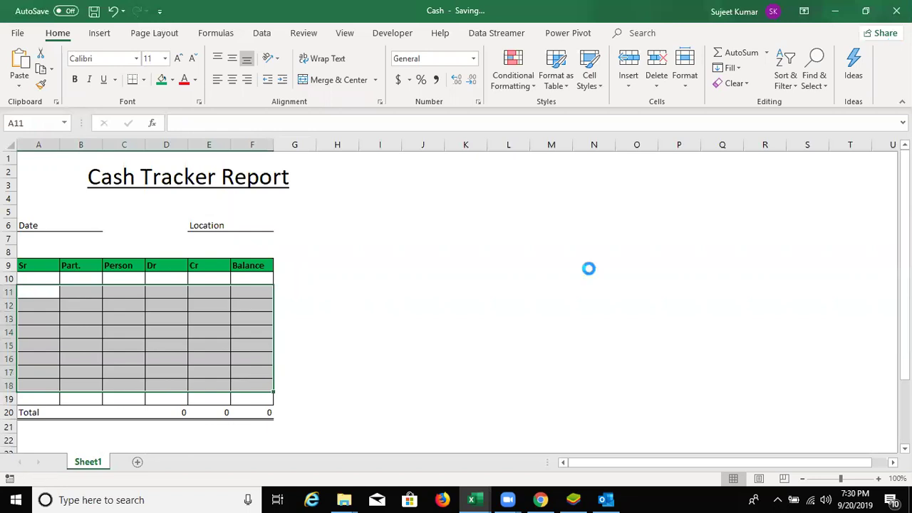
Step: Close the template workbook and move the Cash icon into open desktop space
{"action": "key", "text": "ctrl+w"}
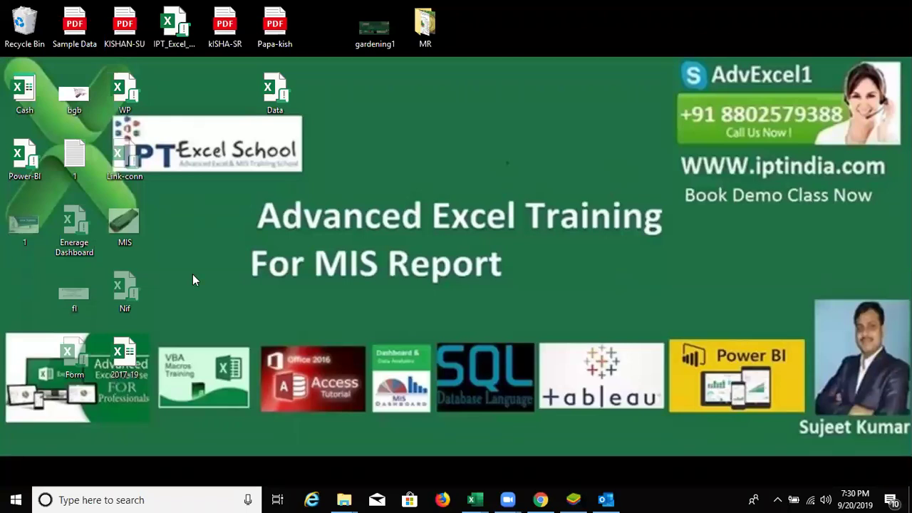
{"action": "left_click", "coordinate": [75, 357]}
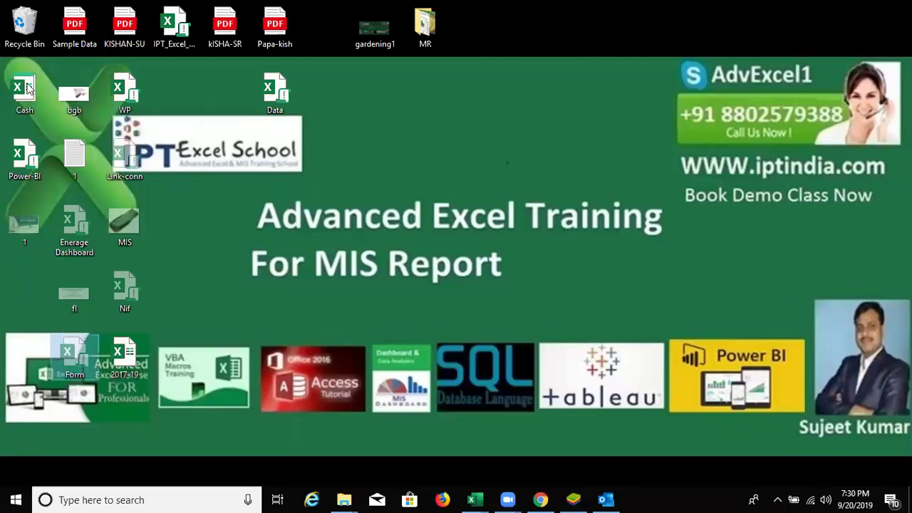
{"action": "left_click_drag", "start_coordinate": [396, 98], "coordinate": [405, 149]}
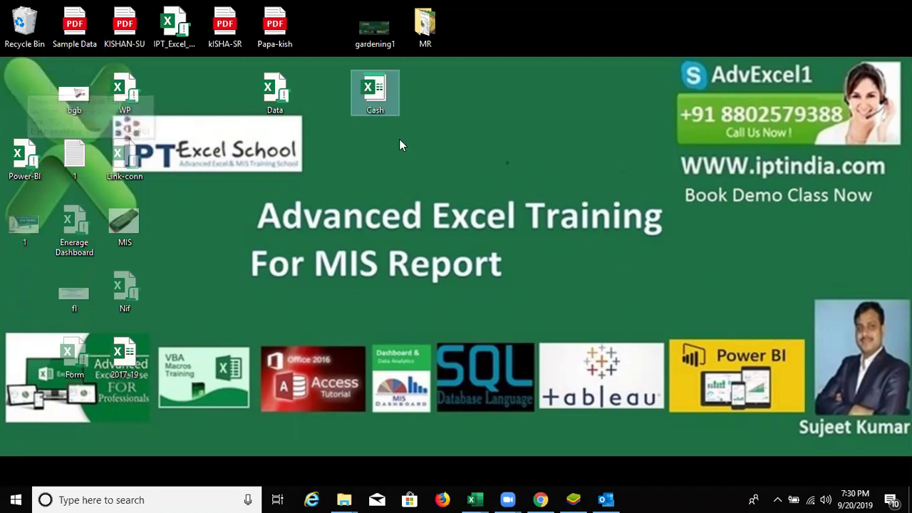
Step: Delete the Form and Nif desktop icons and reposition the Link-conn icon
{"action": "left_click", "coordinate": [77, 363]}
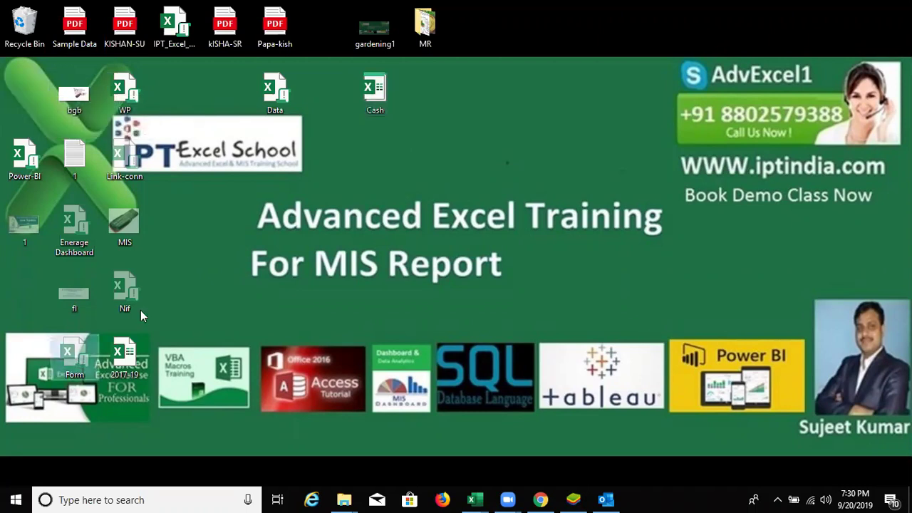
{"action": "key", "text": "Delete"}
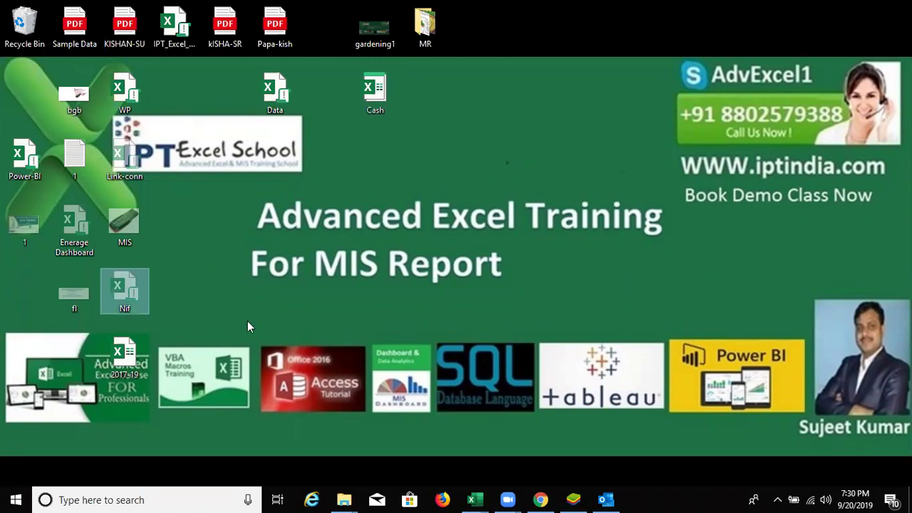
{"action": "key", "text": "Delete"}
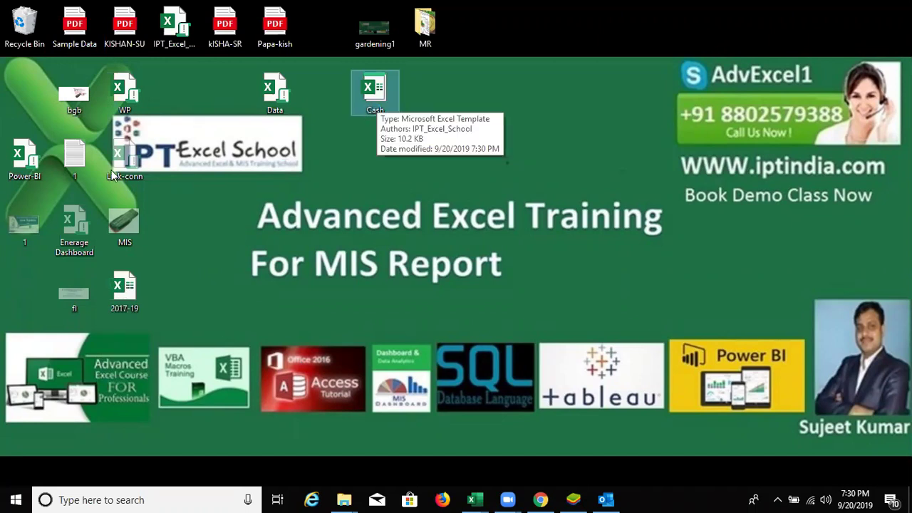
{"action": "mouse_move", "coordinate": [112, 176]}
{"action": "left_mouse_down"}
{"action": "mouse_move", "coordinate": [178, 106]}
{"action": "mouse_move", "coordinate": [174, 96]}
{"action": "left_mouse_up"}
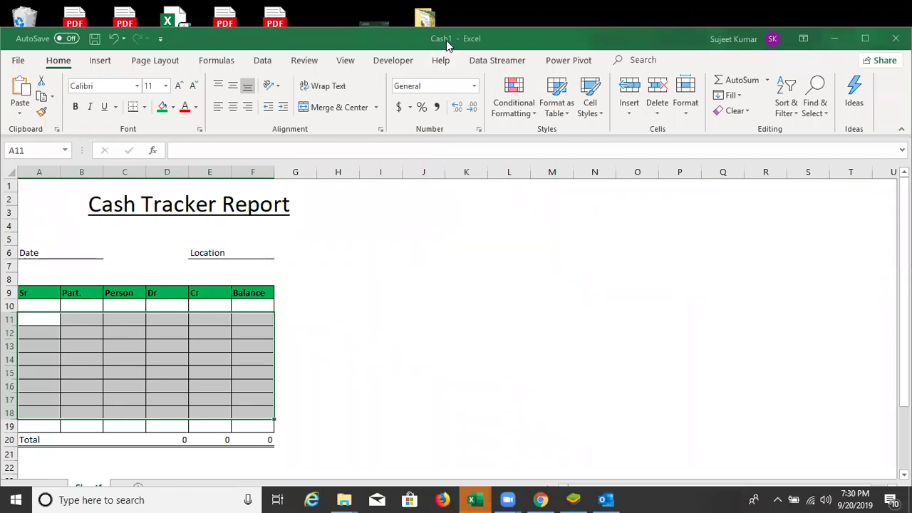
{"action": "left_click", "coordinate": [184, 373]}
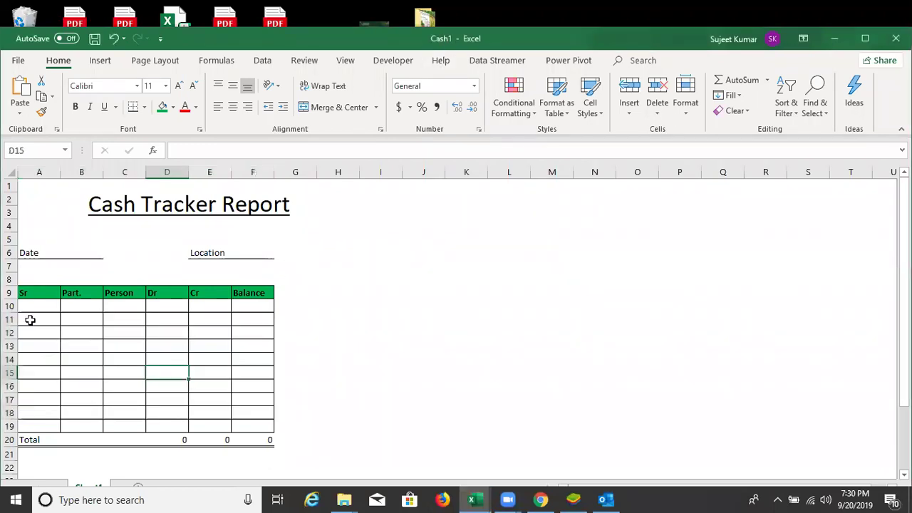
{"action": "left_click", "coordinate": [30, 320]}
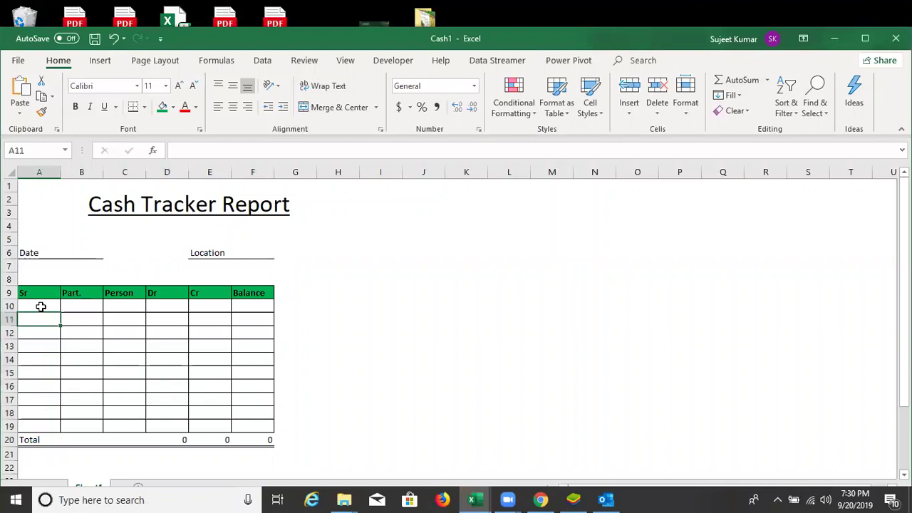
{"action": "type", "text": "1"}
{"action": "key", "text": "Tab"}
{"action": "key", "text": "Tab"}
{"action": "key", "text": "Tab"}
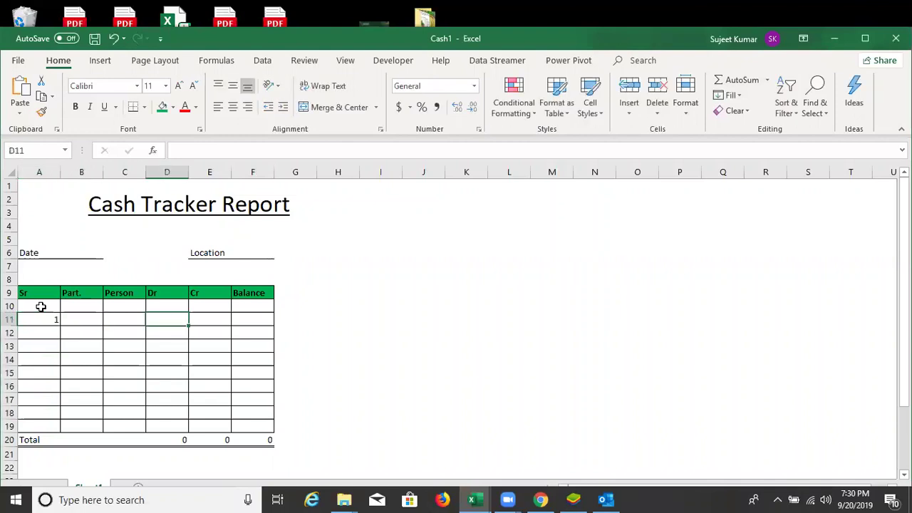
{"action": "type", "text": "6525"}
{"action": "key", "text": "Return"}
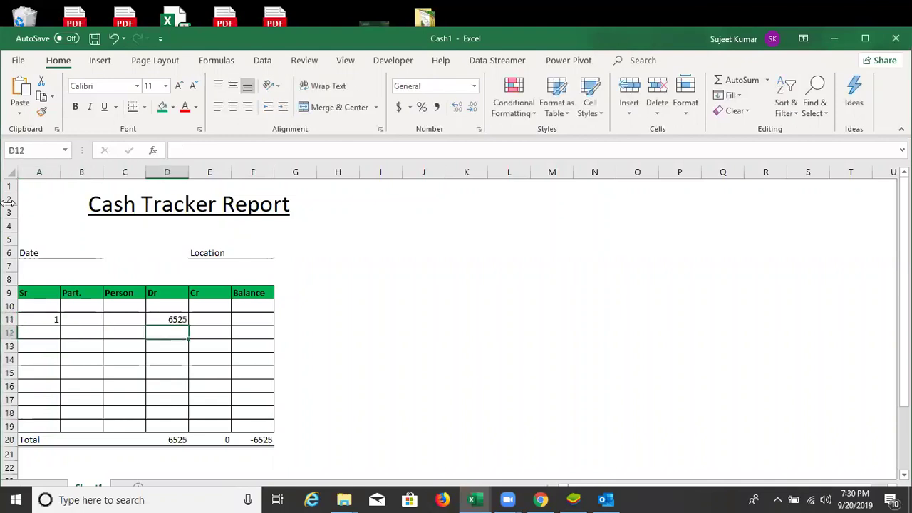
{"action": "left_click", "coordinate": [94, 41]}
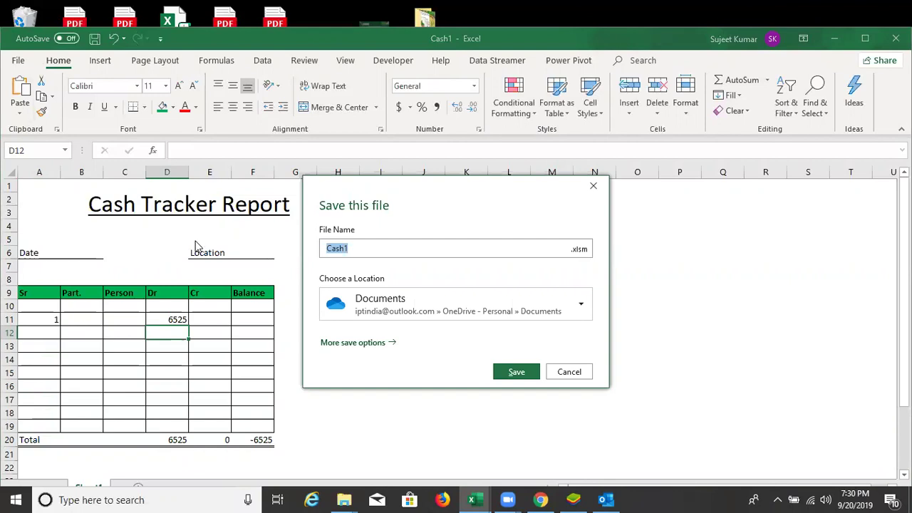
{"action": "key", "text": "Escape"}
{"action": "left_click", "coordinate": [184, 319]}
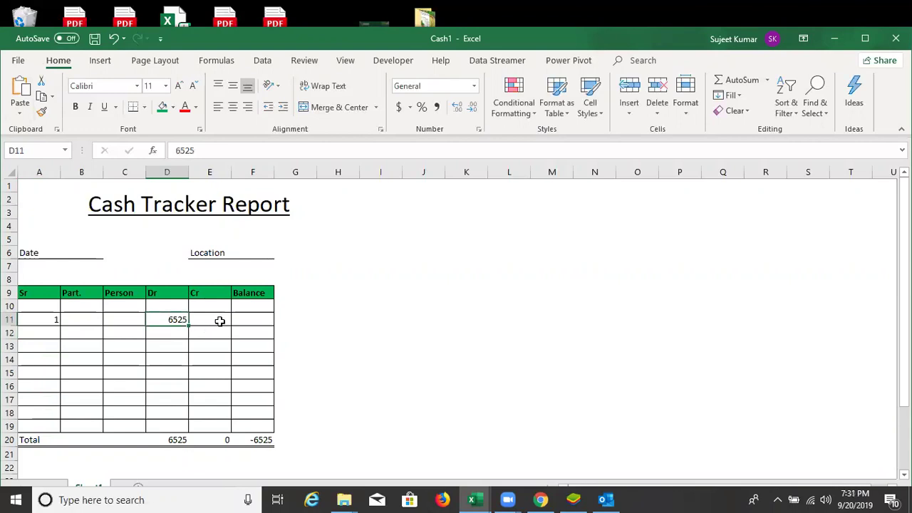
{"action": "key", "text": "Delete"}
{"action": "key", "text": "Left"}
{"action": "key", "text": "Left"}
{"action": "key", "text": "Left"}
{"action": "key", "text": "Delete"}
{"action": "scroll", "coordinate": [217, 333], "scroll_direction": "down", "scroll_amount": 3}
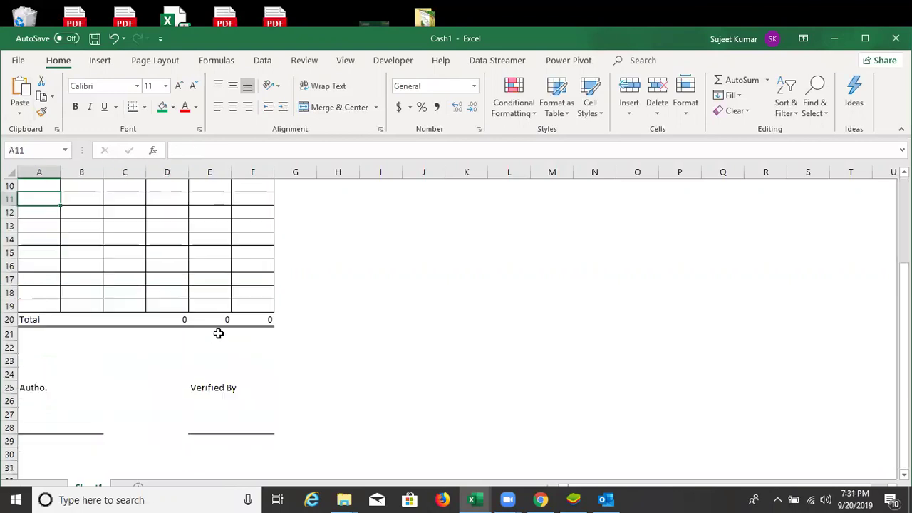
{"action": "scroll", "coordinate": [218, 333], "scroll_direction": "up", "scroll_amount": 3}
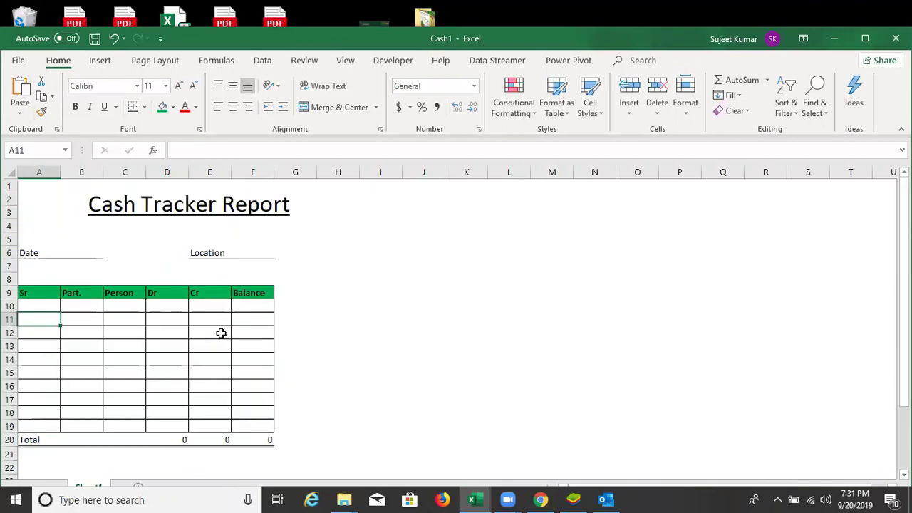
{"action": "scroll", "coordinate": [223, 327], "scroll_direction": "down", "scroll_amount": 3}
{"action": "scroll", "coordinate": [215, 326], "scroll_direction": "up", "scroll_amount": 3}
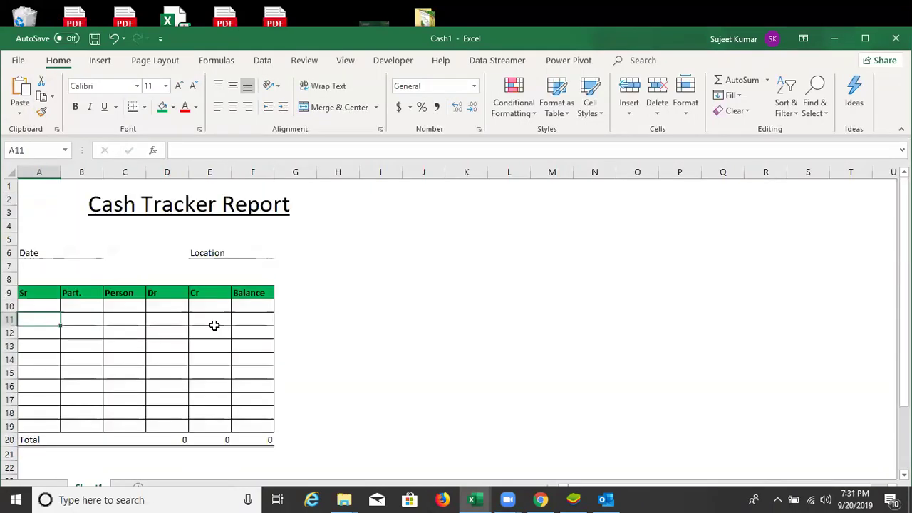
{"action": "left_click", "coordinate": [176, 305]}
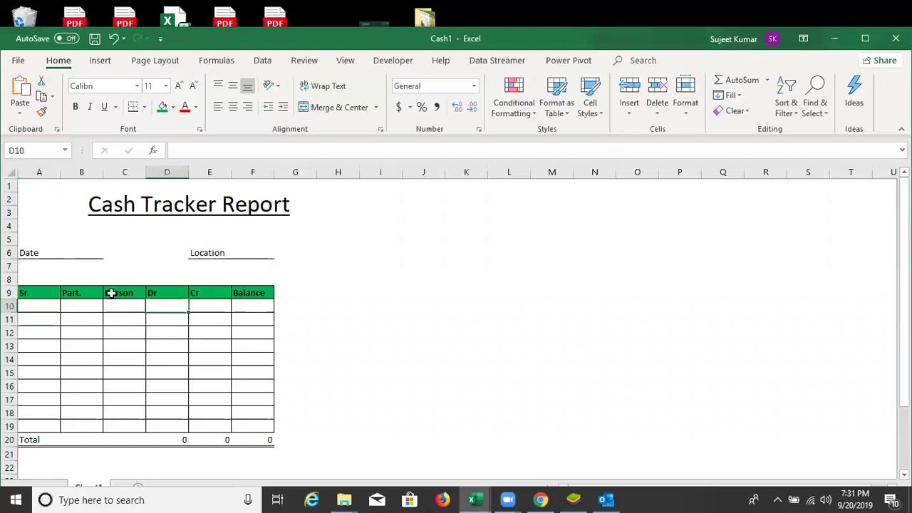
{"action": "left_click", "coordinate": [125, 171]}
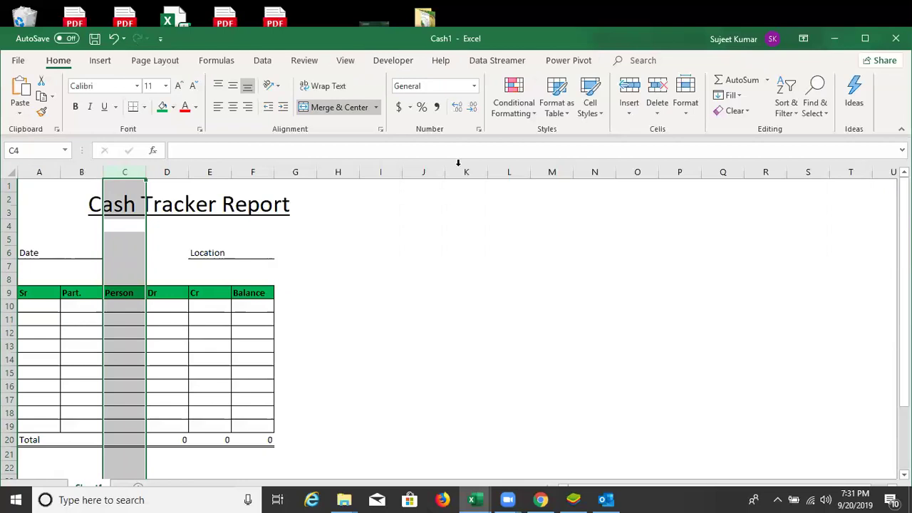
{"action": "left_click", "coordinate": [452, 203]}
{"action": "scroll", "coordinate": [470, 265], "scroll_direction": "down", "scroll_amount": 3}
{"action": "scroll", "coordinate": [470, 265], "scroll_direction": "down", "scroll_amount": 1}
{"action": "scroll", "coordinate": [672, 263], "scroll_direction": "up", "scroll_amount": 4}
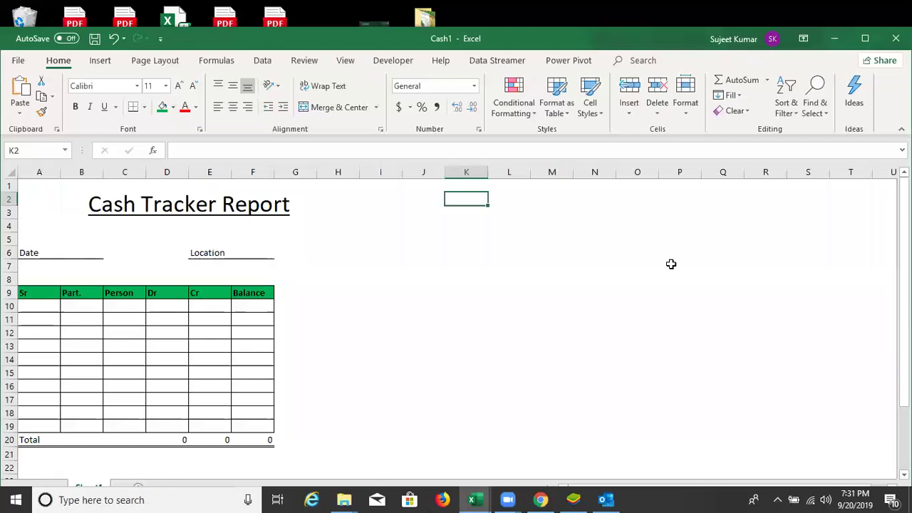
Step: Close Cash1 without saving, then bring up Book3 and return to the desktop
{"action": "left_click", "coordinate": [895, 39]}
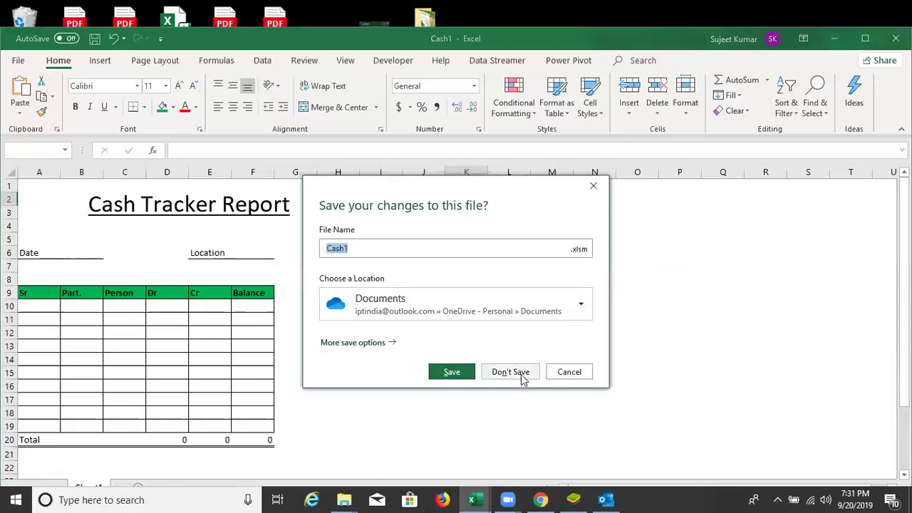
{"action": "left_click", "coordinate": [522, 374]}
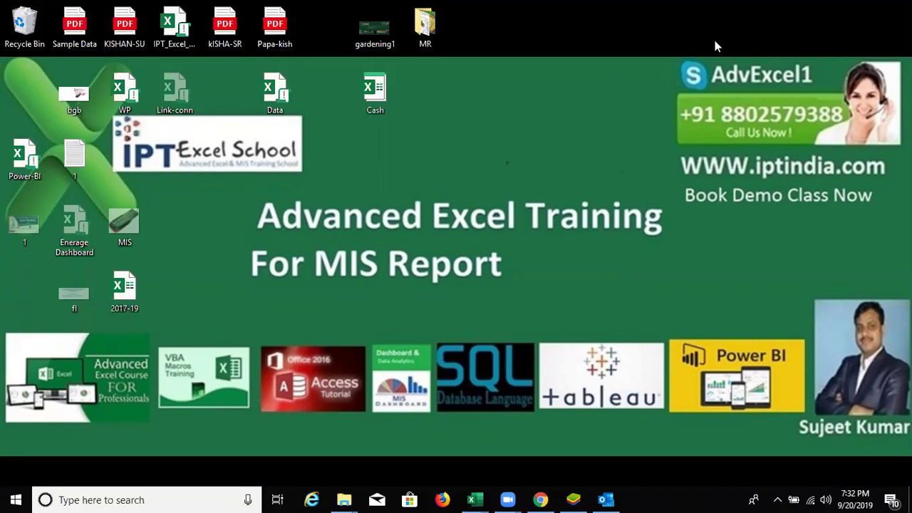
{"action": "mouse_move", "coordinate": [472, 498]}
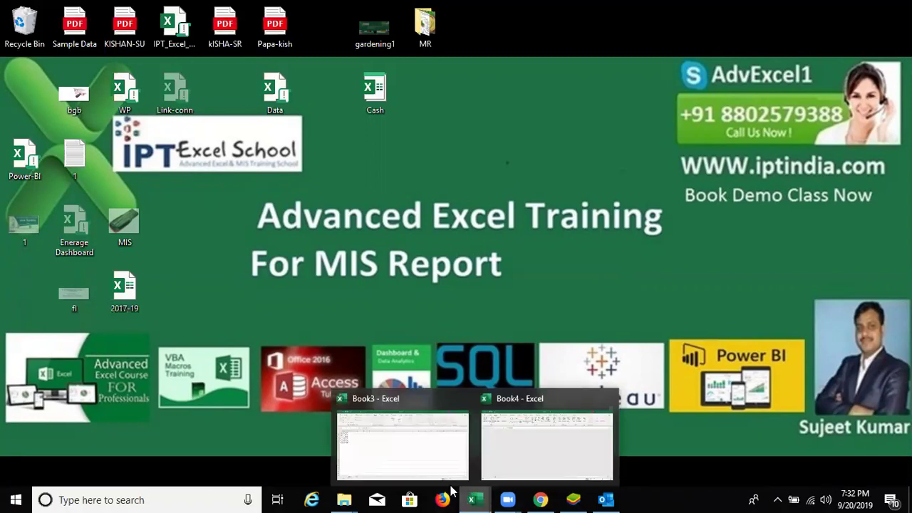
{"action": "left_click", "coordinate": [427, 471]}
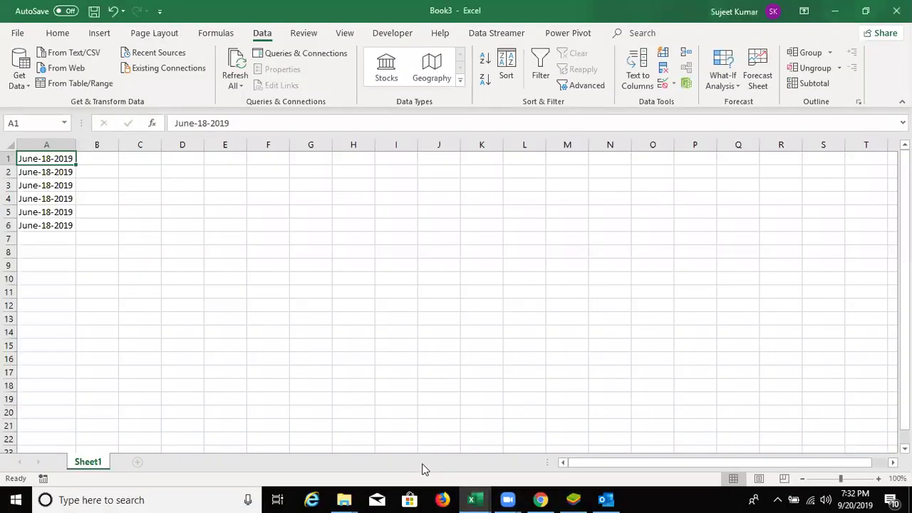
{"action": "key", "text": "super+d"}
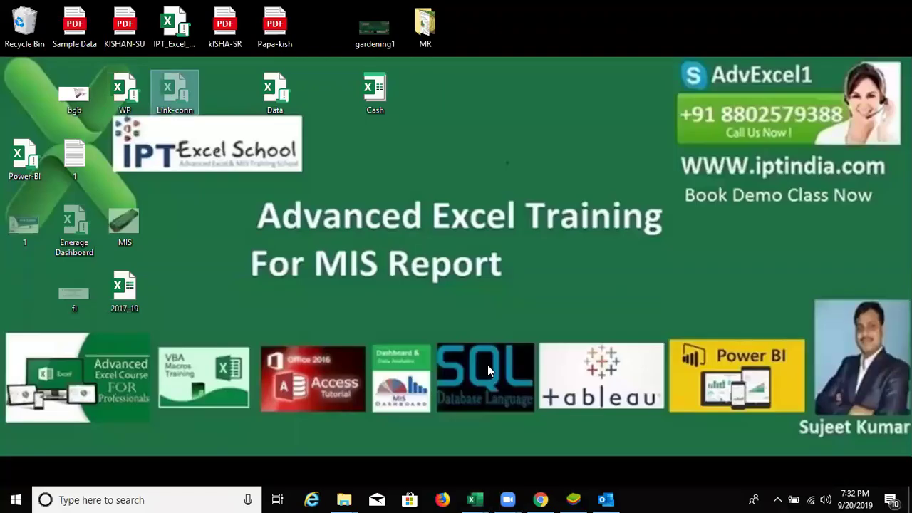